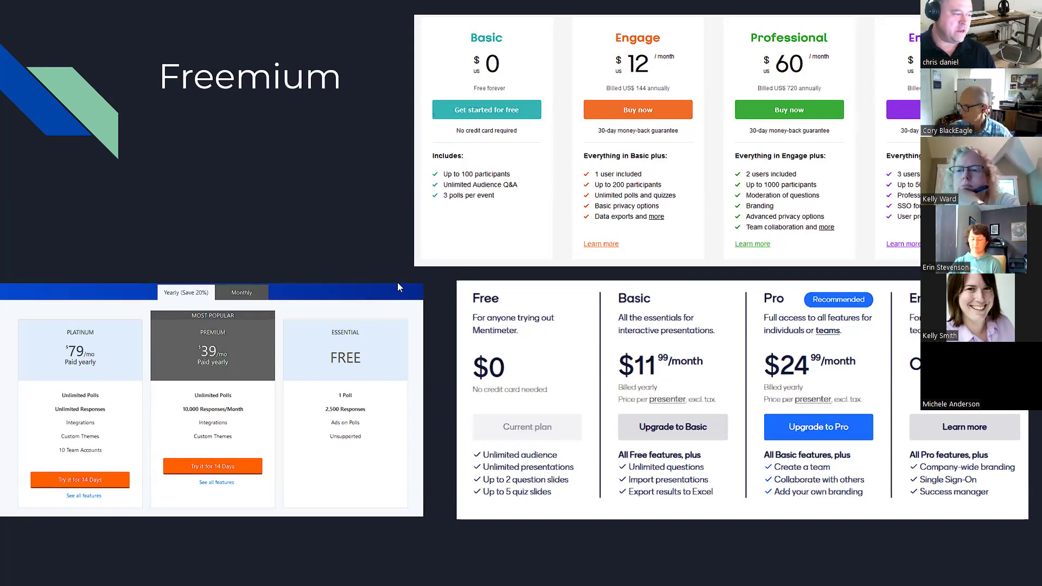
- Advance the slideshow to the Poll-Maker slide, leave presentation mode and switch to the open poll-maker.com page
key("Right")
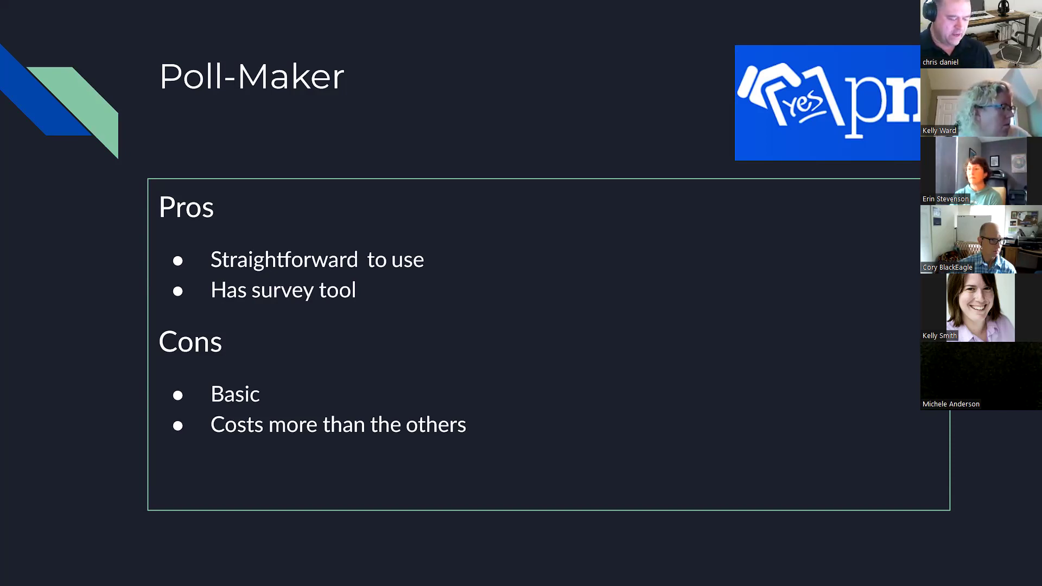
key("Escape")
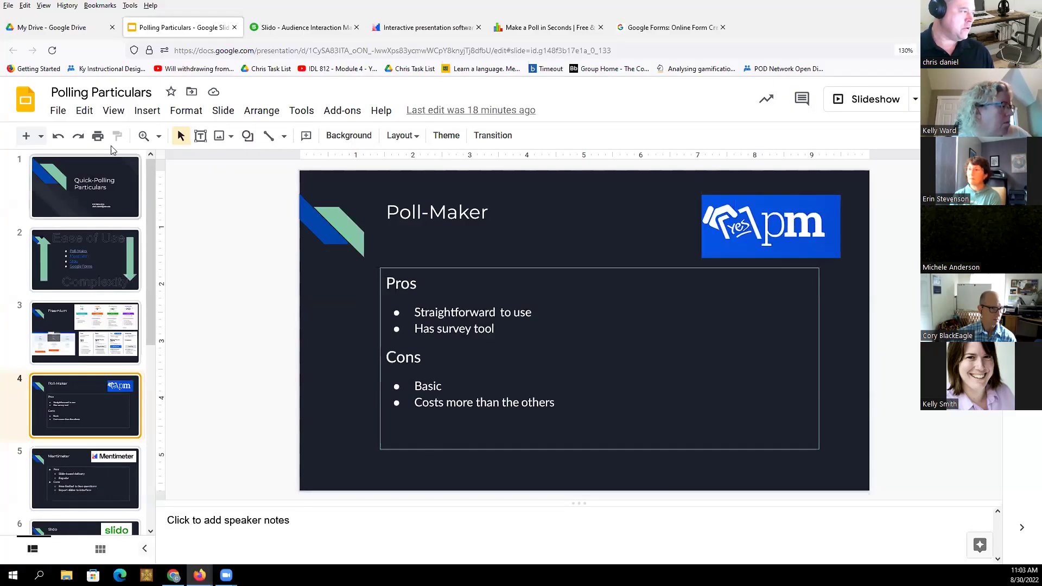
left_click(562, 33)
left_click(419, 54)
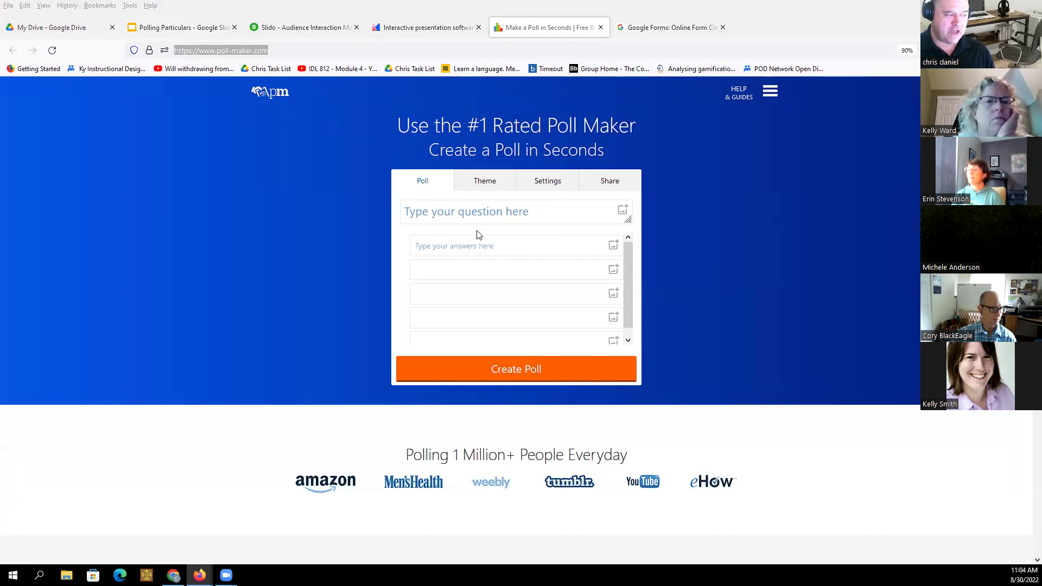
- Go through the question field and the first four answer fields of the blank poll
left_click(466, 217)
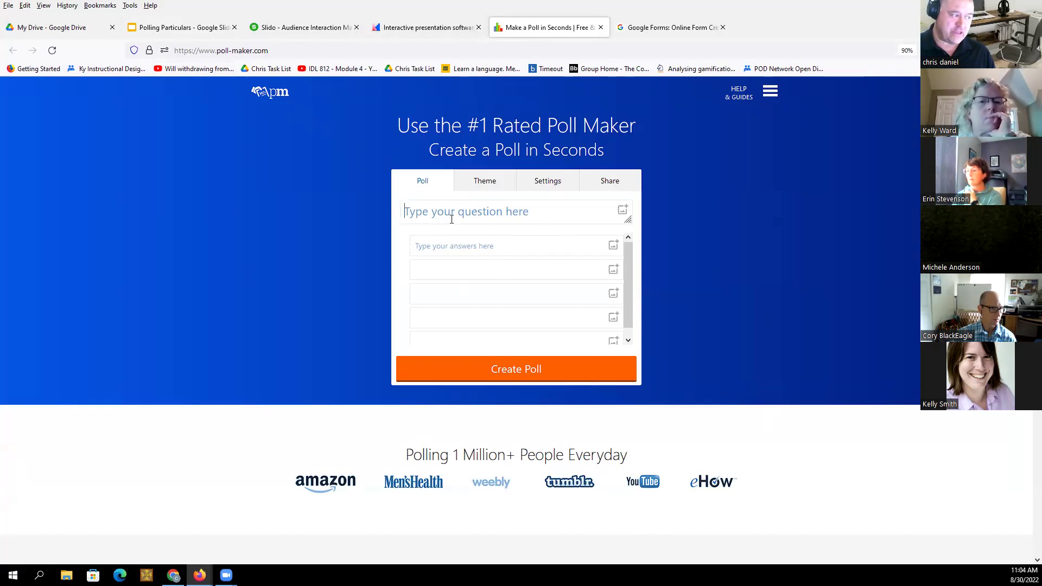
left_click(453, 243)
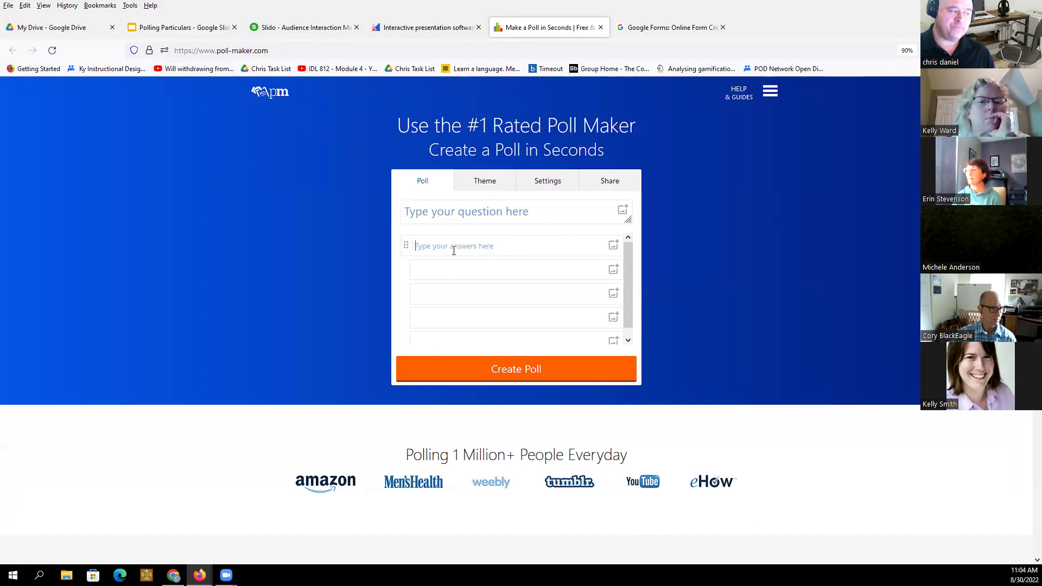
left_click(447, 271)
left_click(447, 294)
left_click(497, 314)
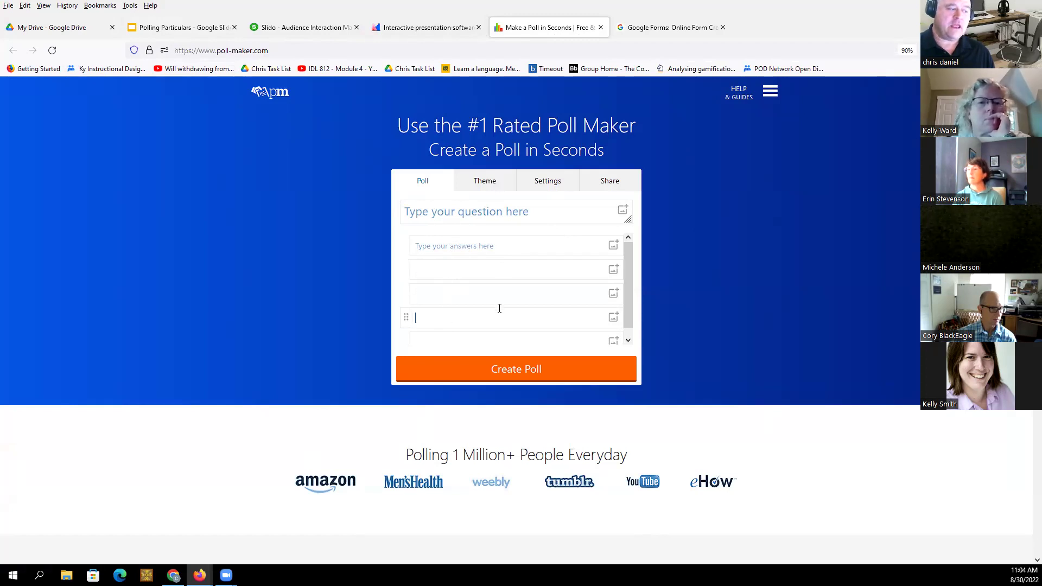
- Search Unsplash for "eku" and "kentucky" pictures for the first answer, and close the picture dialog without choosing one
left_click(613, 247)
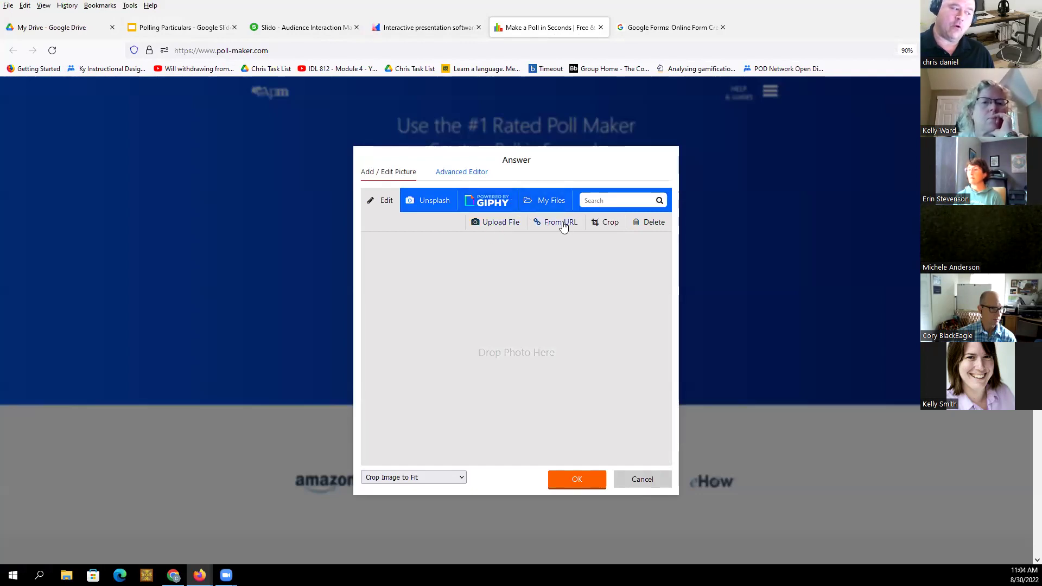
left_click(594, 200)
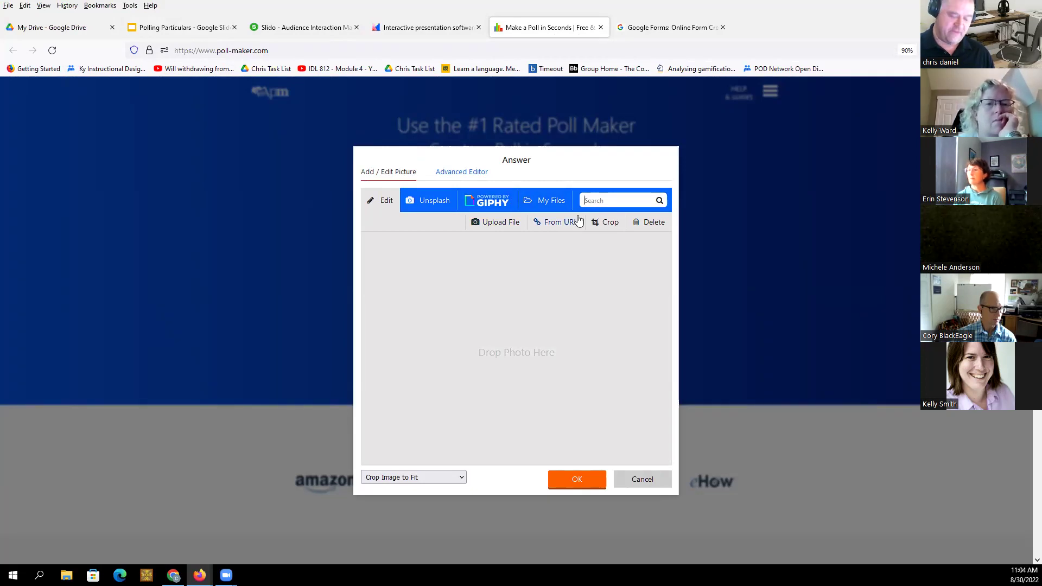
type("e")
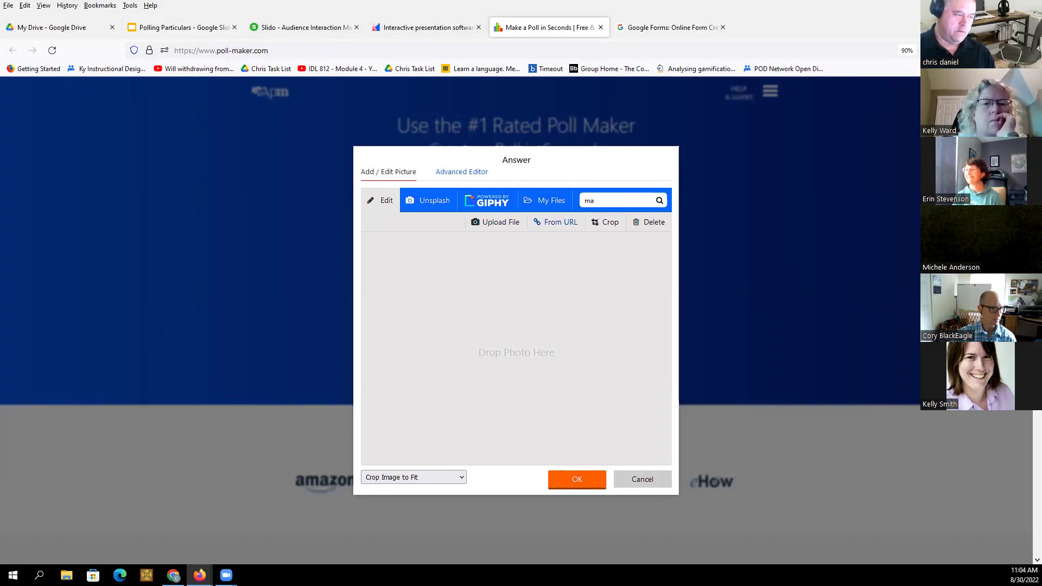
type("ku")
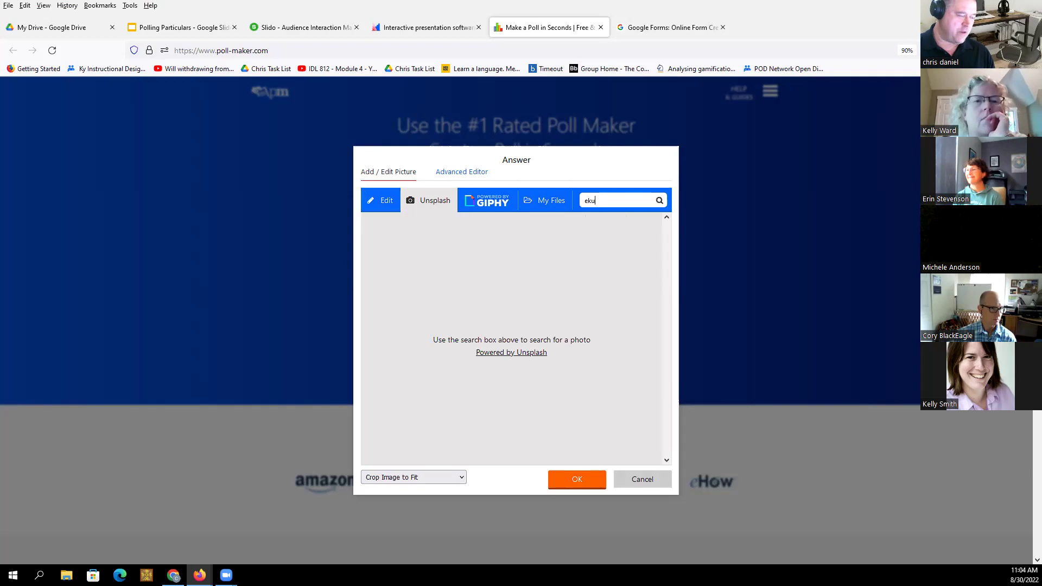
double_click(626, 201)
type("kentucky")
key("Return")
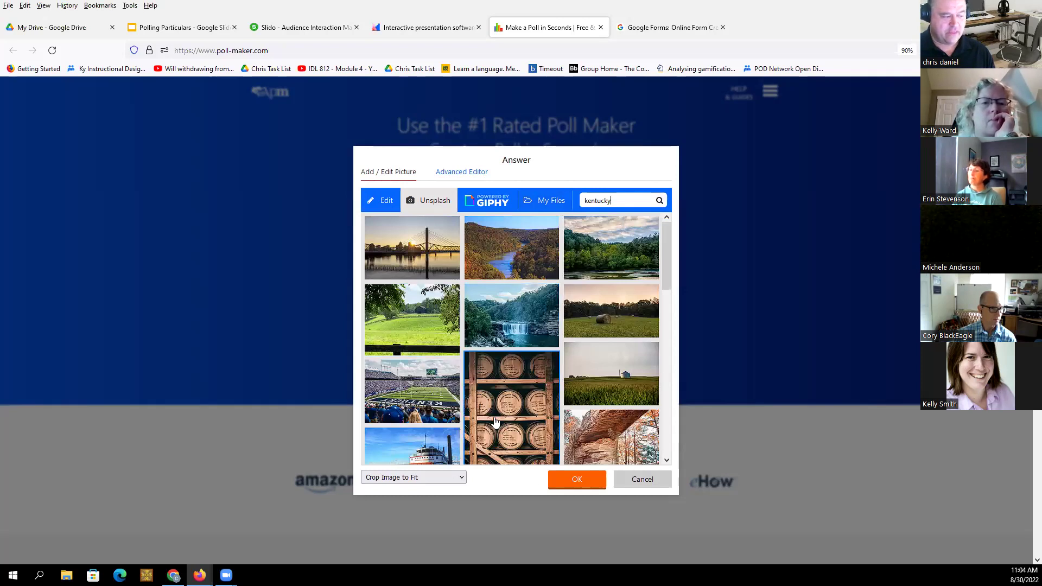
left_click(639, 483)
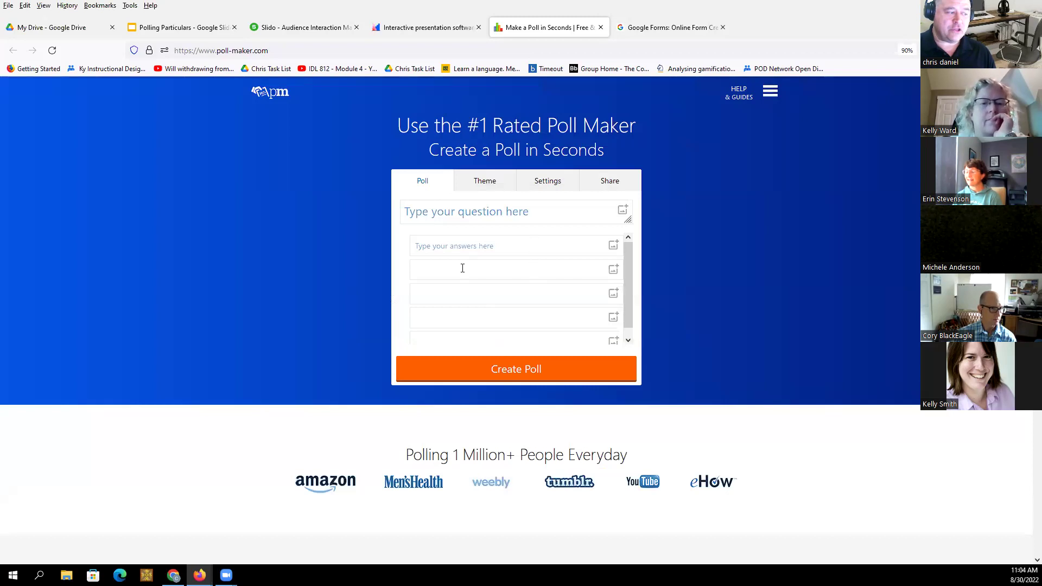
- Review the new poll's default themes and its basic settings
left_click(482, 185)
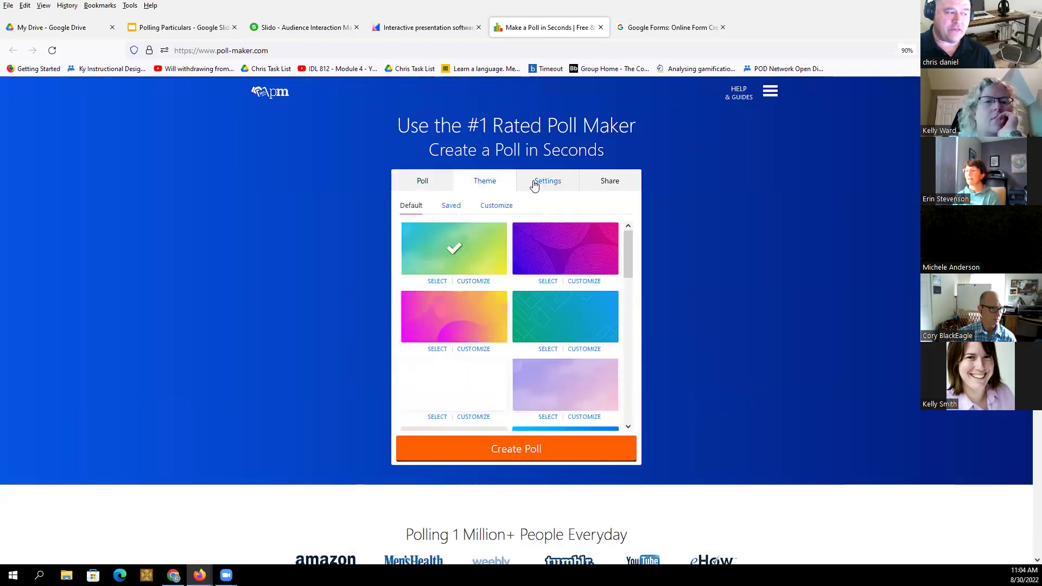
left_click(535, 185)
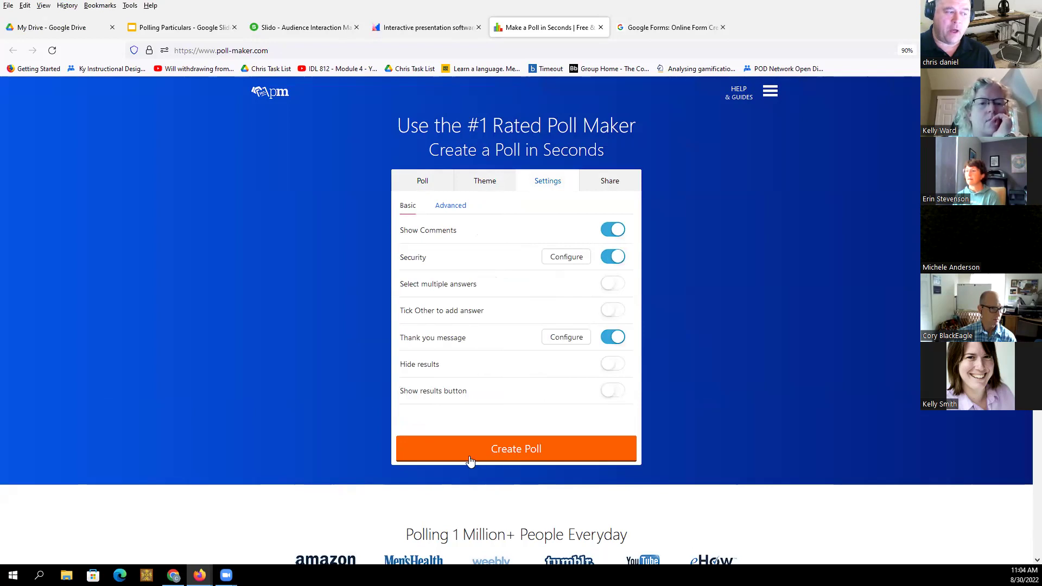
- Go to the Poll-Maker dashboard and open the "Who is your favorite mascot?" poll in the editor
left_click(767, 101)
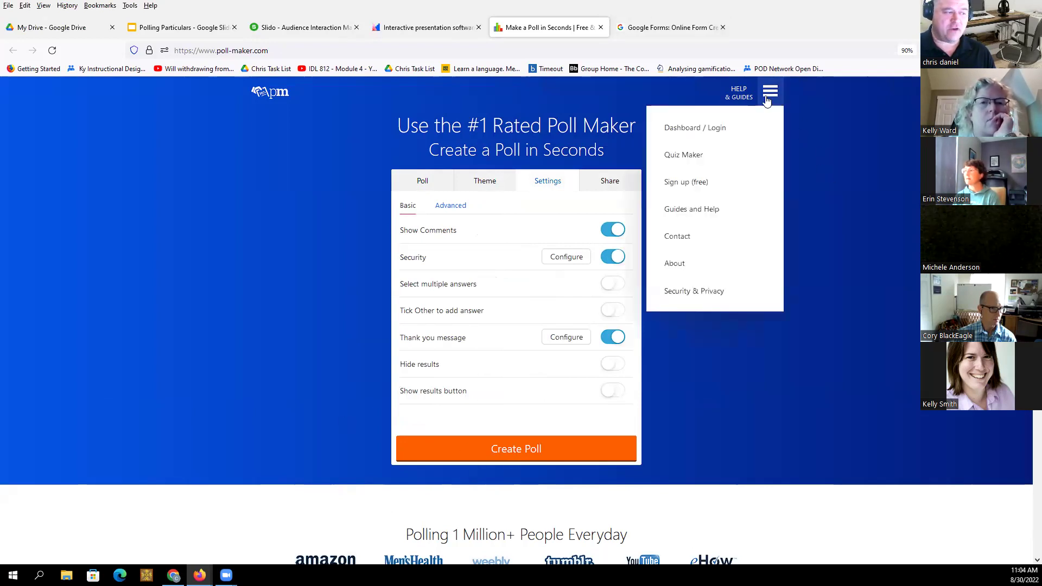
left_click(739, 124)
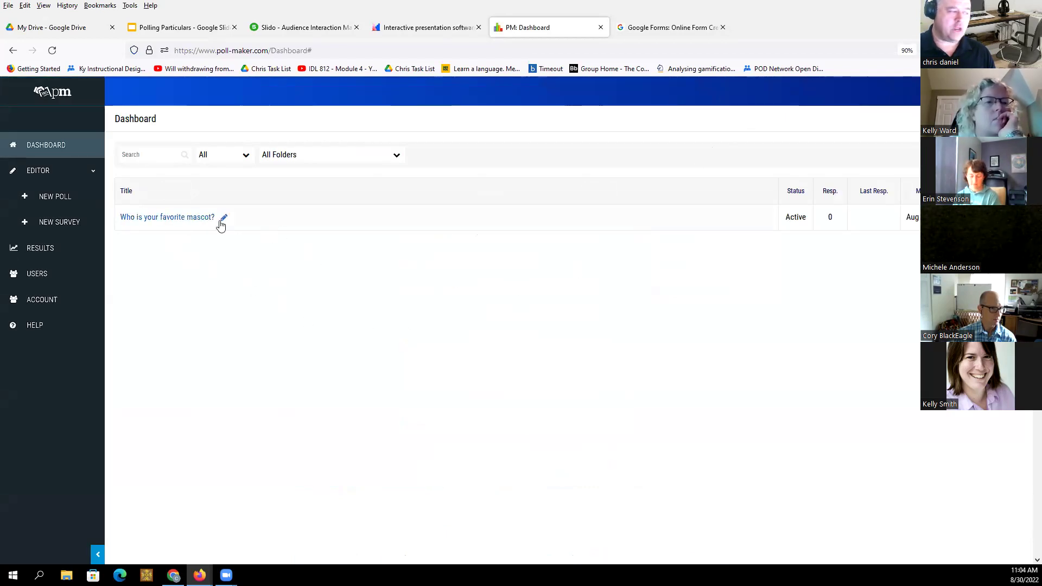
left_click(190, 222)
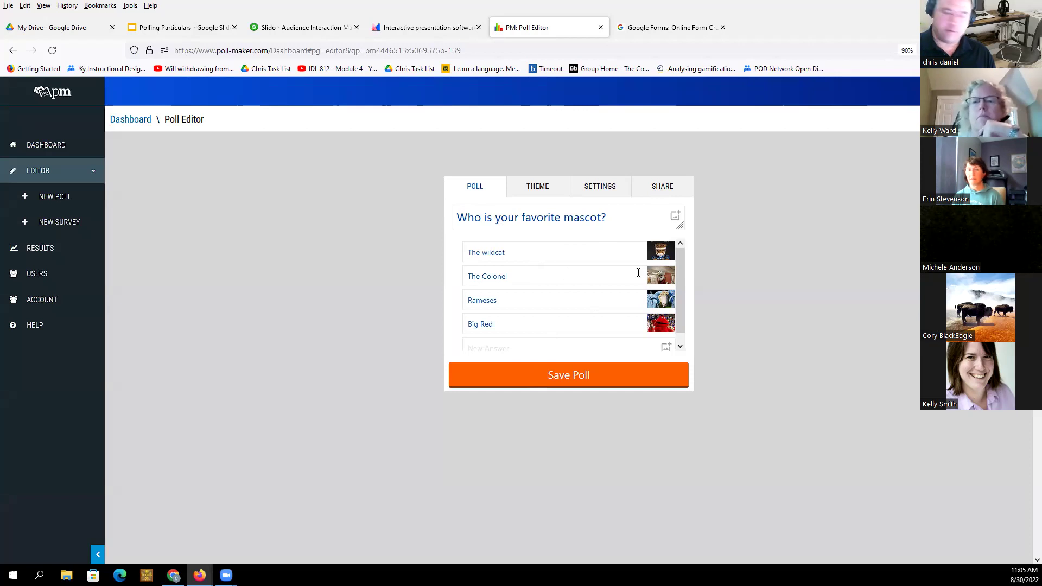
- Copy the share link of the "Who is your favorite mascot?" poll
left_click(647, 194)
left_click(590, 239)
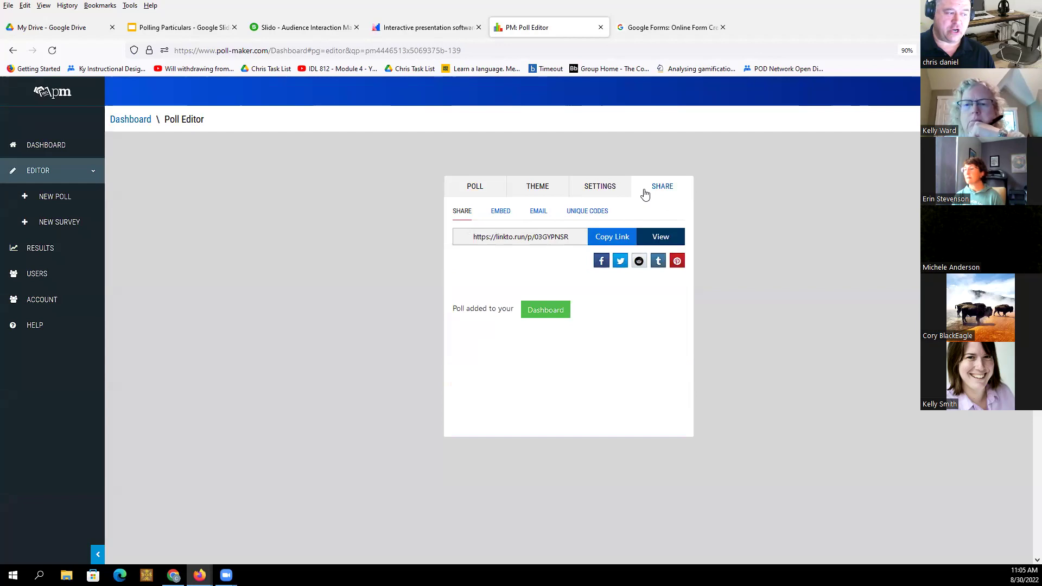
left_click(621, 239)
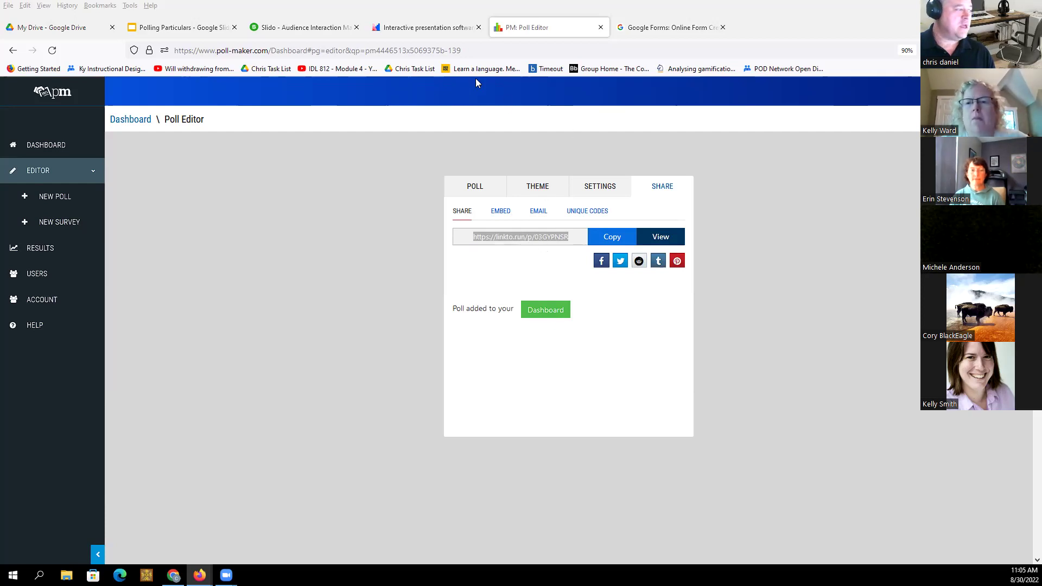
- Search the web for "qr code monkey" in a new browser tab and open the QRCode Monkey generator site
left_click(86, 28)
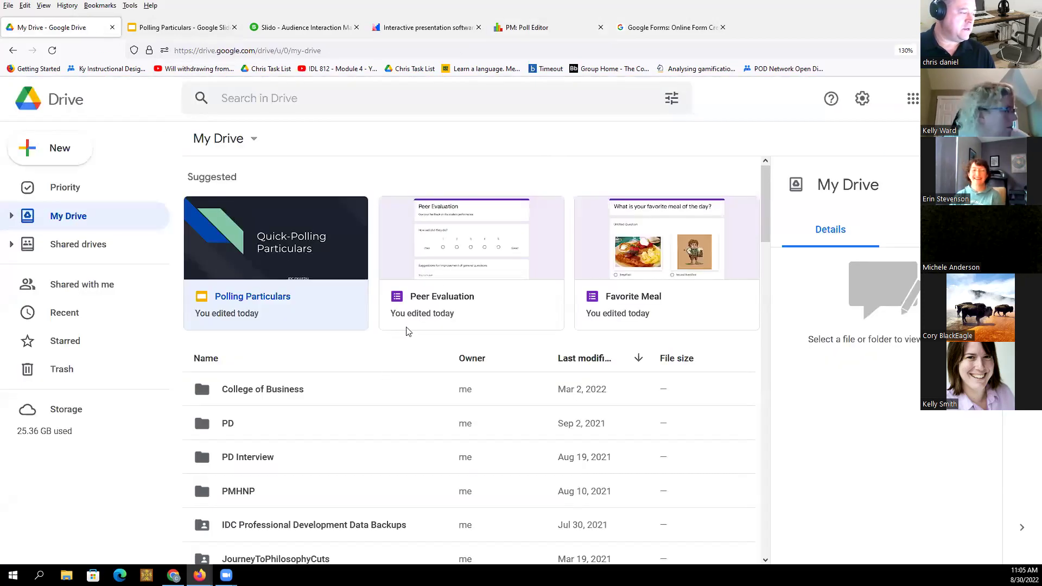
key("ctrl+t")
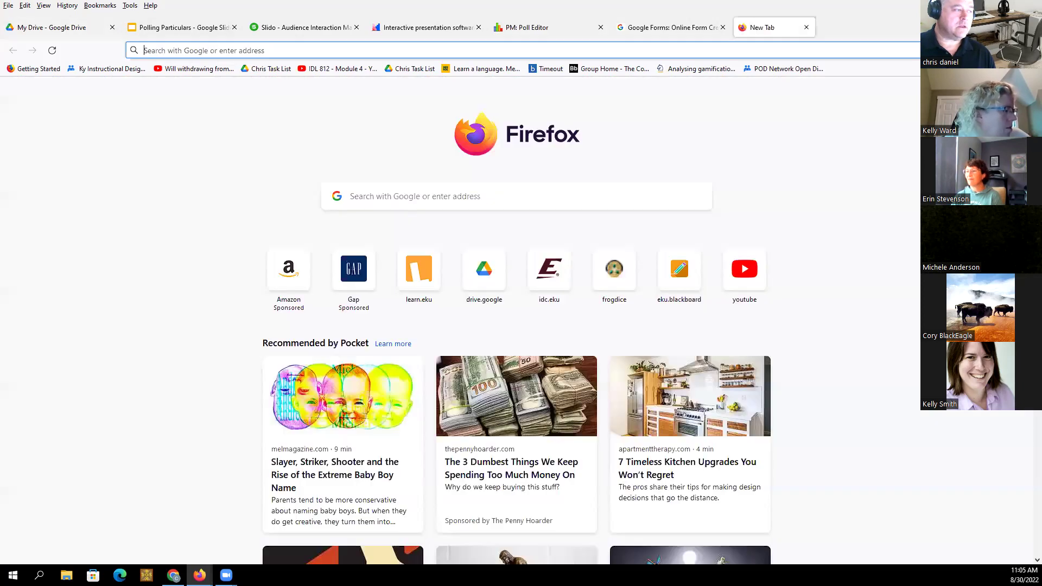
type("qr co")
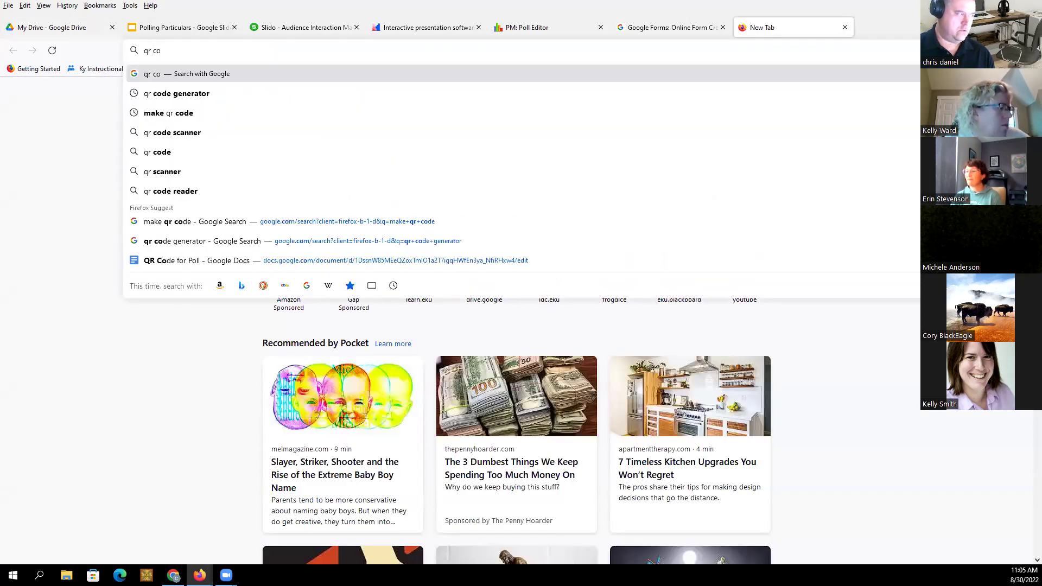
type("de monkey")
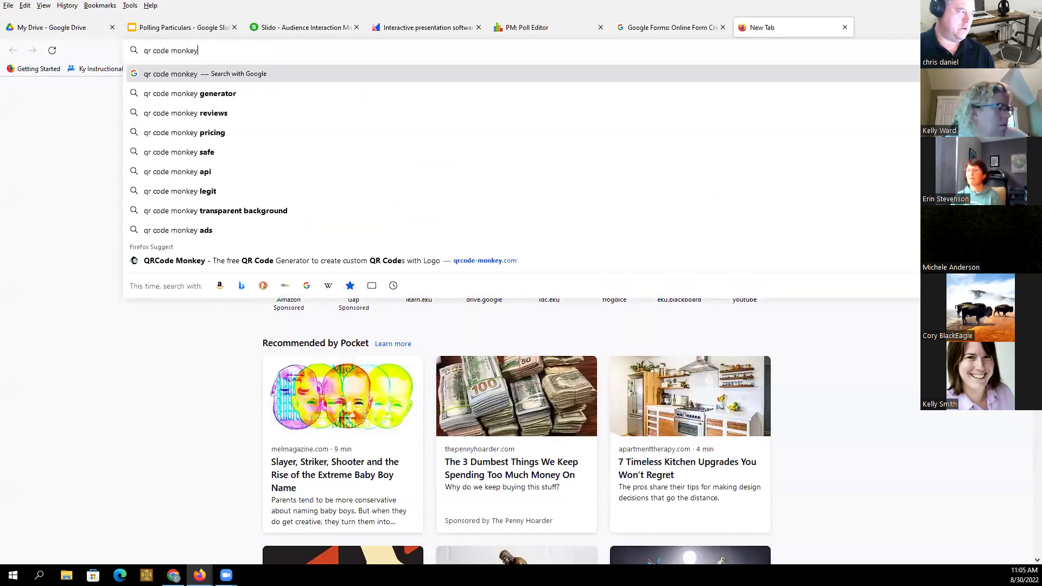
key("Return")
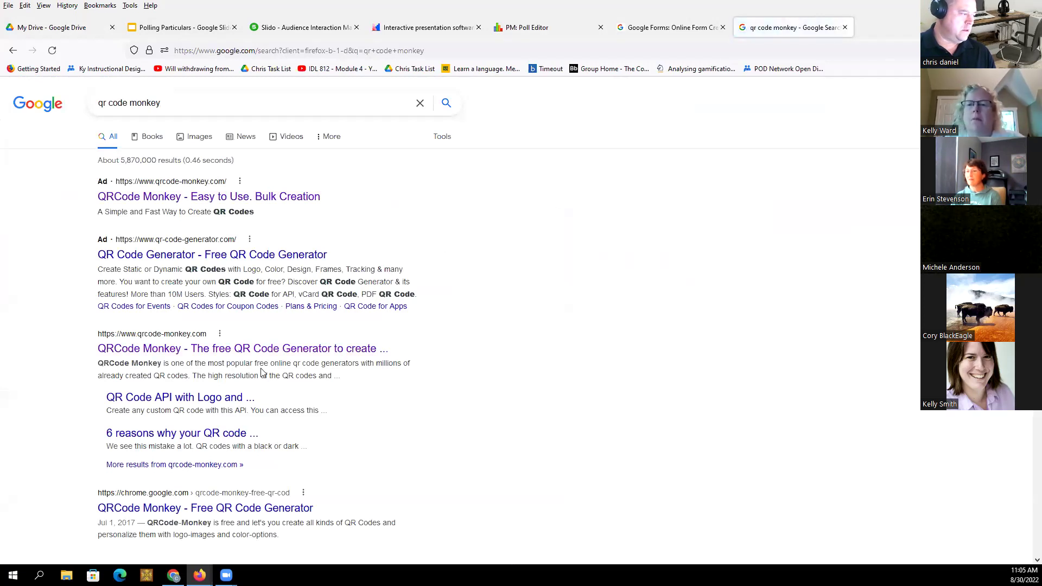
left_click(252, 352)
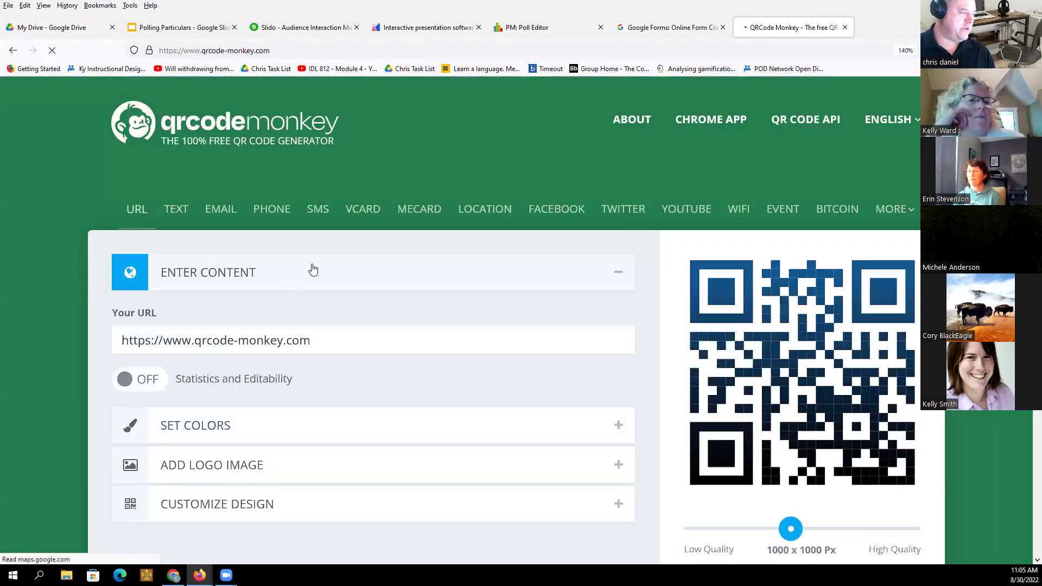
left_click_drag(321, 340, 57, 339)
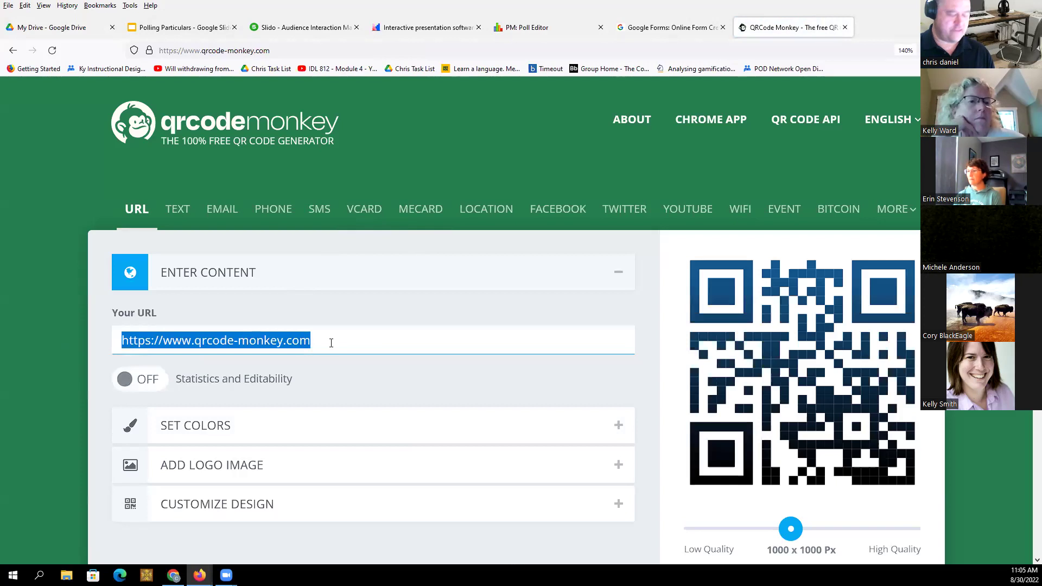
key("ctrl+v")
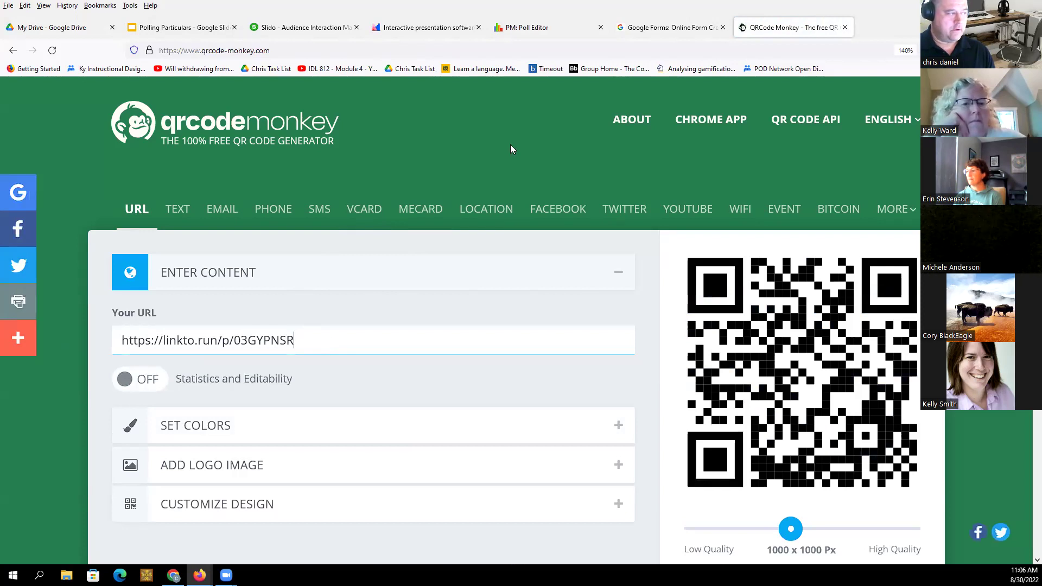
left_click(334, 50)
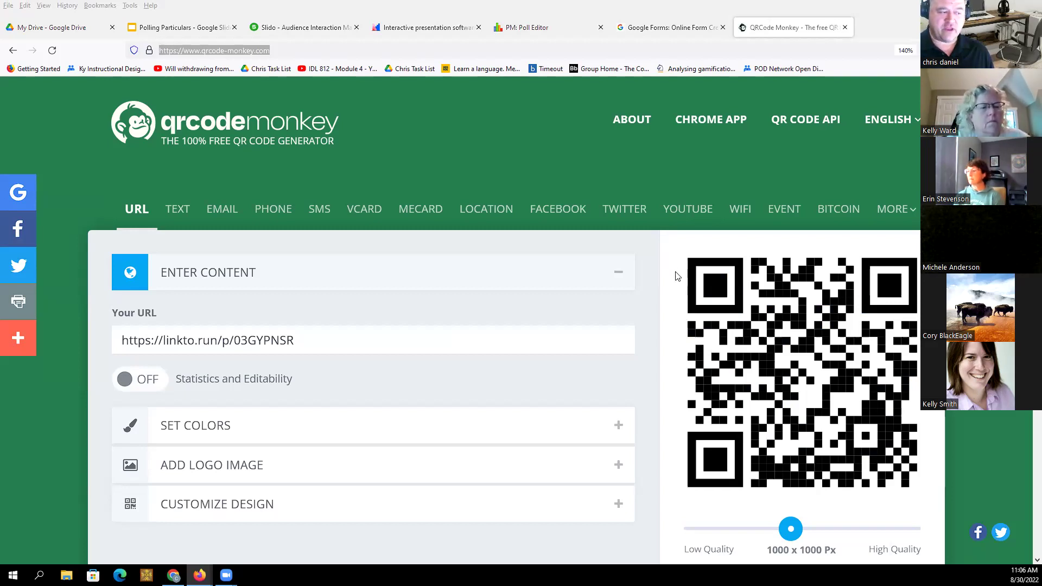
scroll(756, 404, "down", 3)
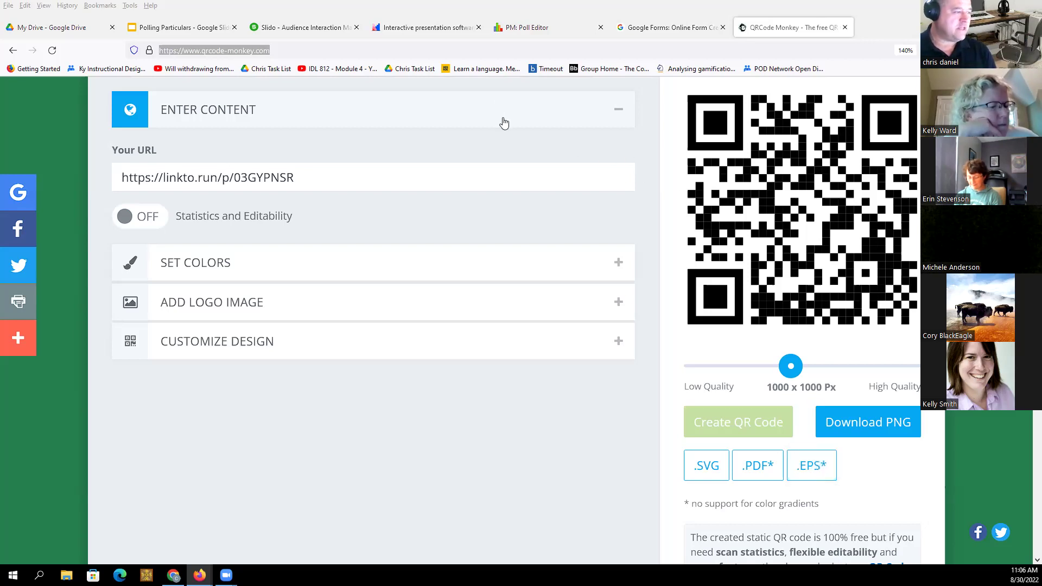
- Return to the Poll-Maker dashboard and open the results of the "Who is your favorite mascot?" poll
left_click(646, 28)
left_click(552, 28)
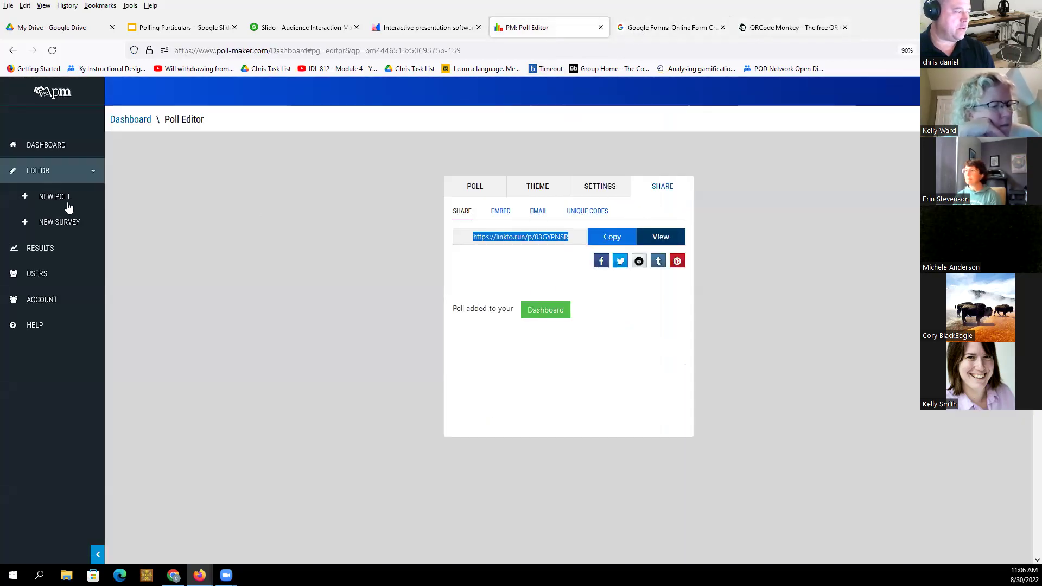
left_click(55, 153)
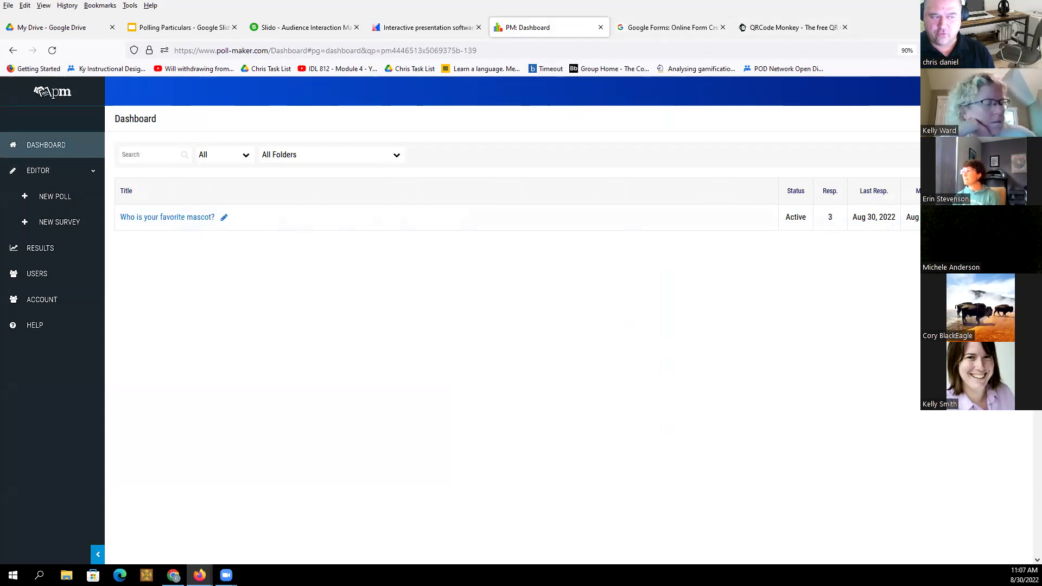
left_click(167, 217)
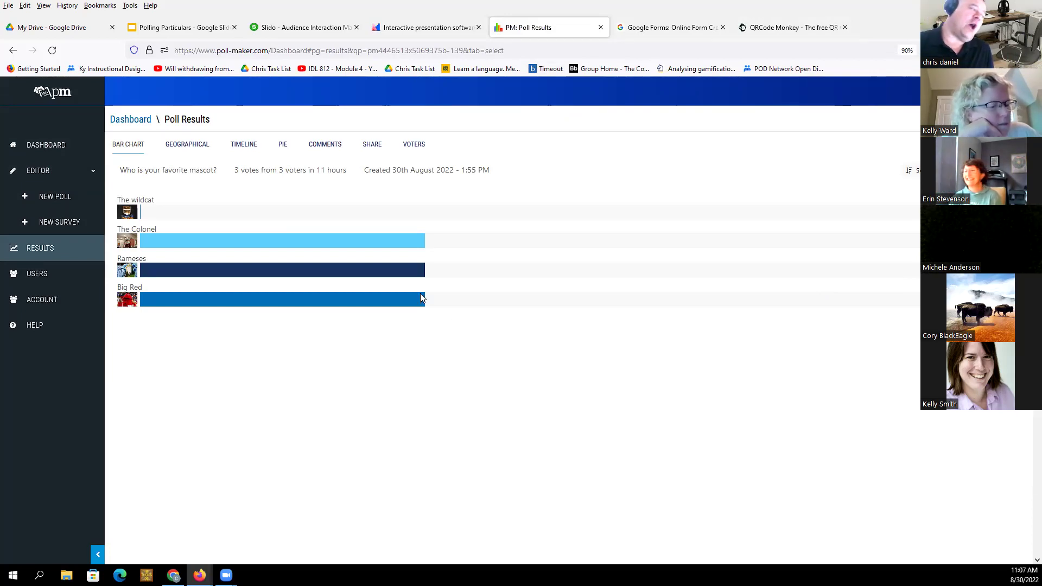
- View the mascot poll's results as a geographical breakdown, a timeline and a pie chart
left_click(201, 154)
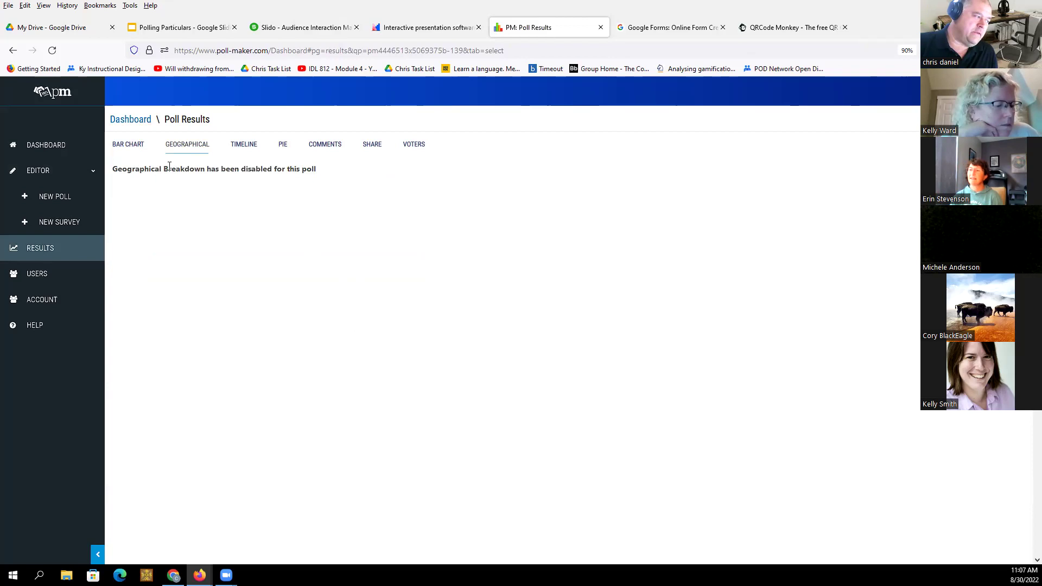
left_click(250, 155)
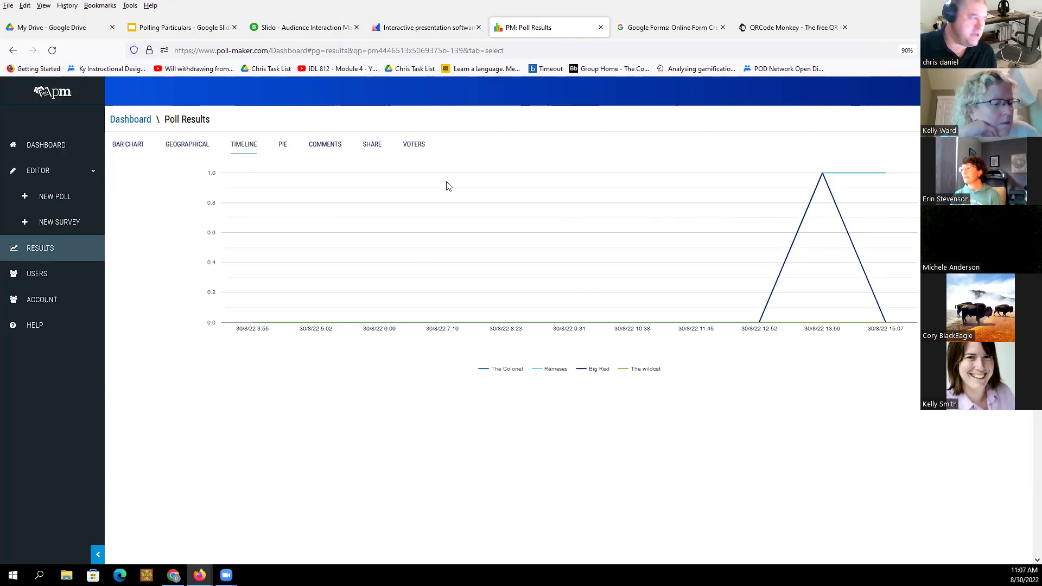
left_click(282, 149)
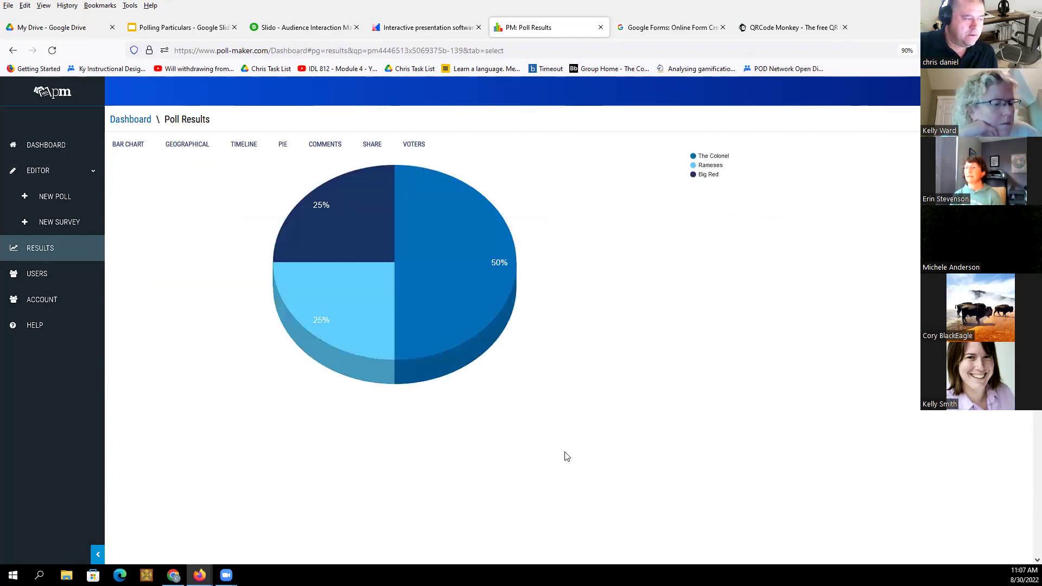
- View the mascot poll's comments, its sharing options with the results link selected, and its voter list
left_click(329, 150)
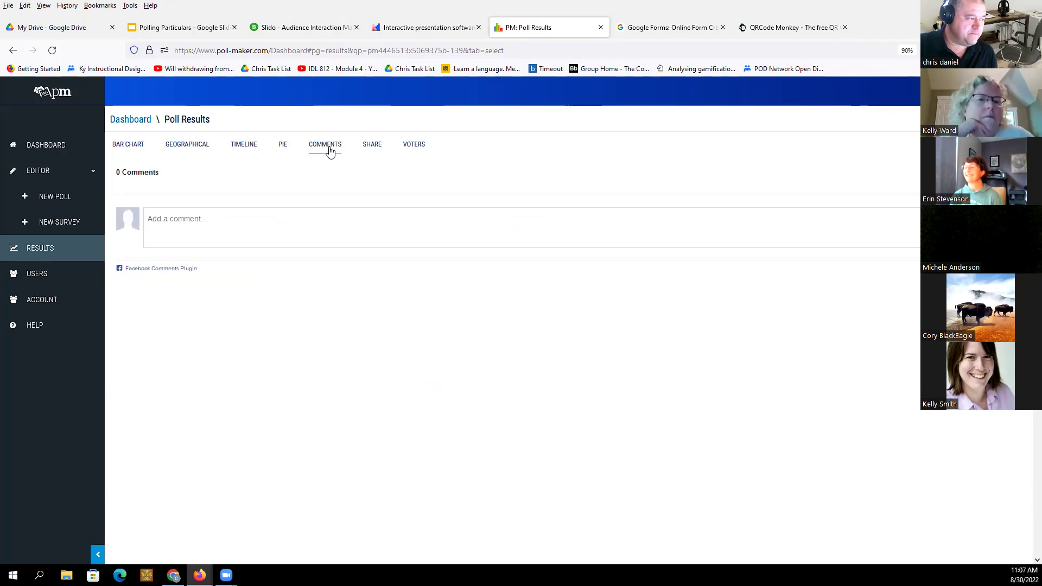
left_click(373, 150)
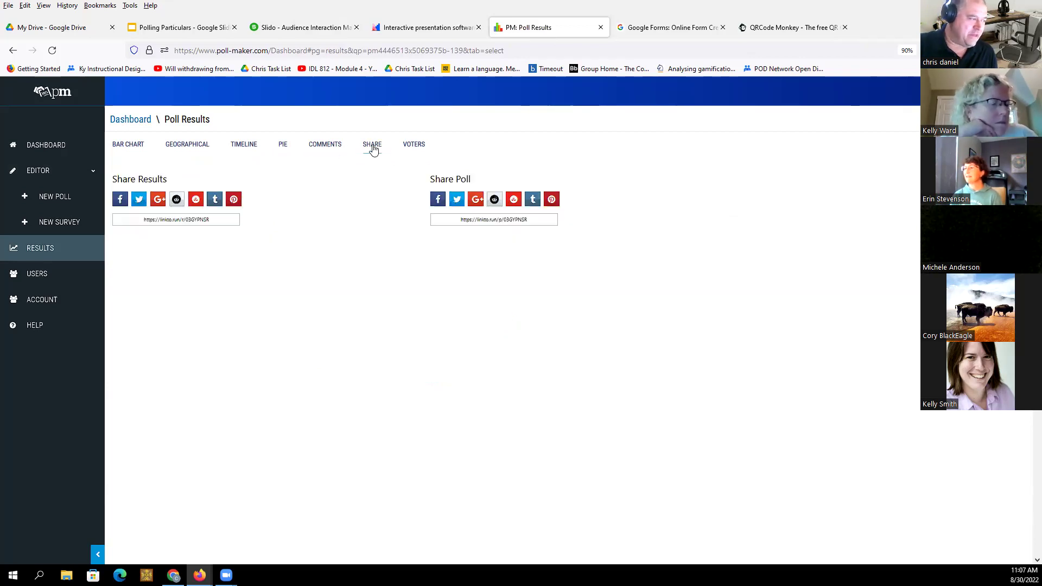
left_click(236, 221)
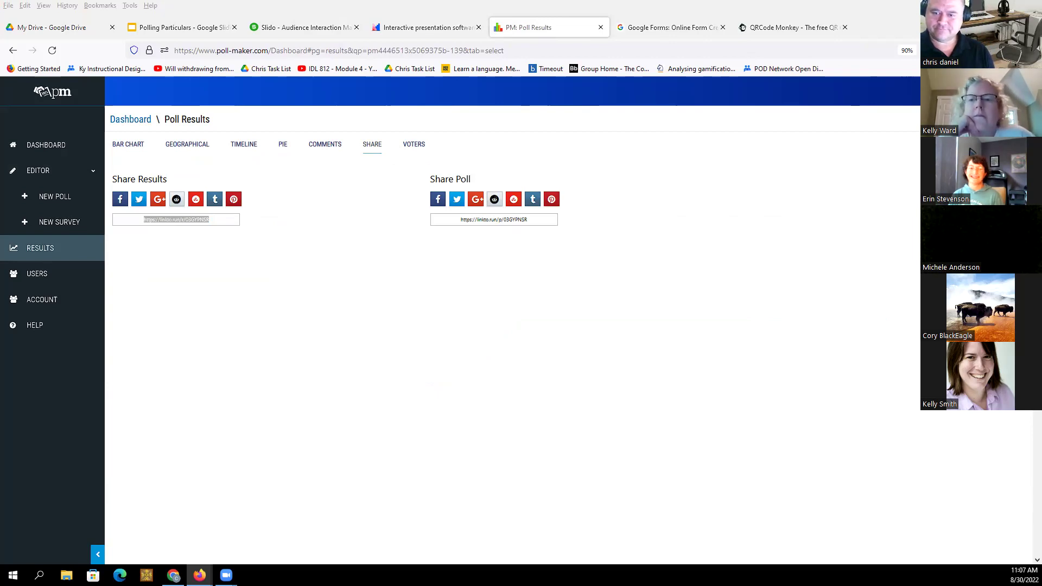
left_click(412, 145)
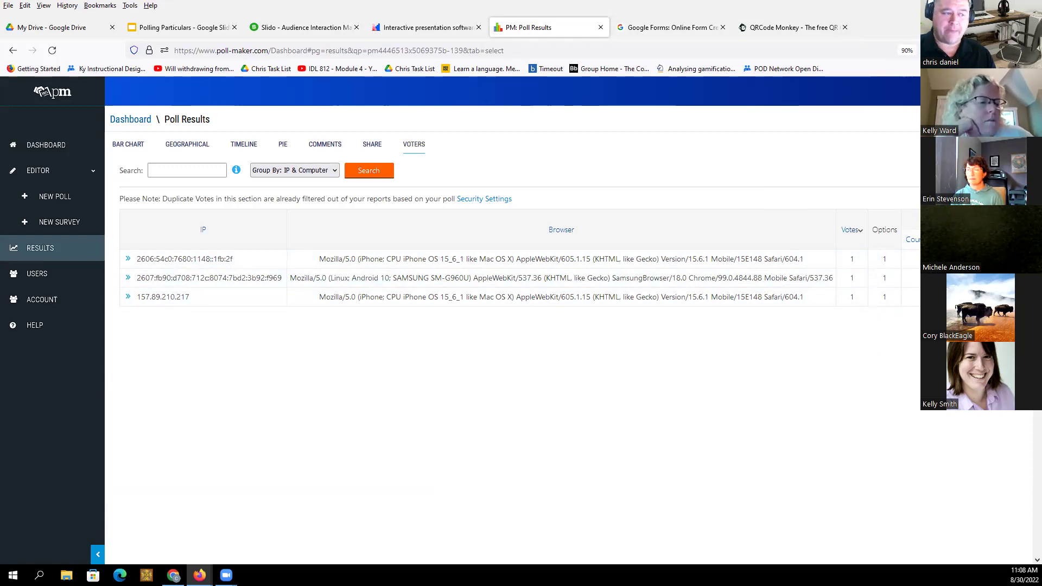
- Open Poll-Maker's pricing and plans page and review the plans, highlighting the Premium plan's poll and response limits
left_click(445, 300)
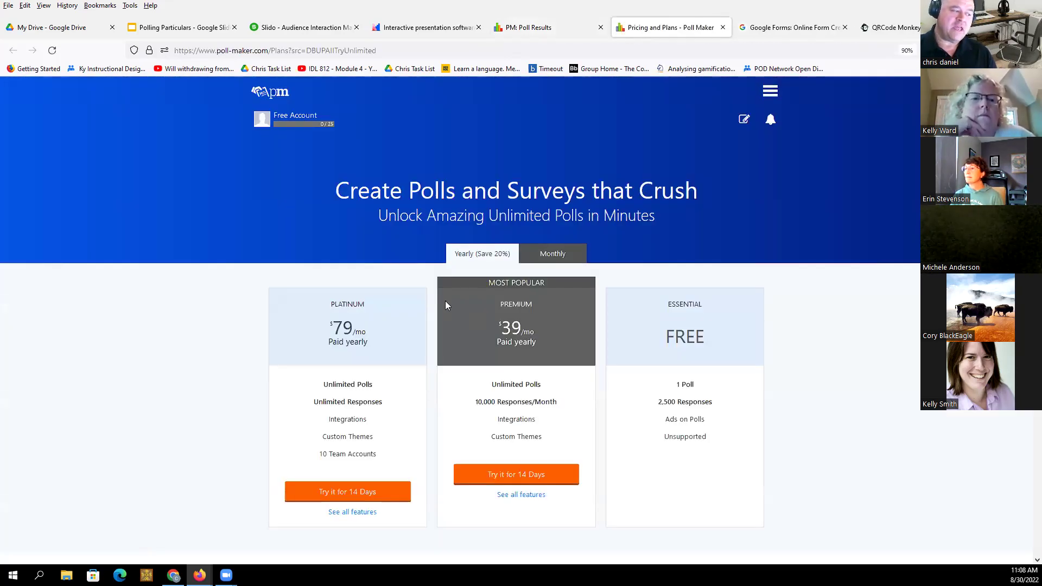
left_click_drag(490, 388, 565, 413)
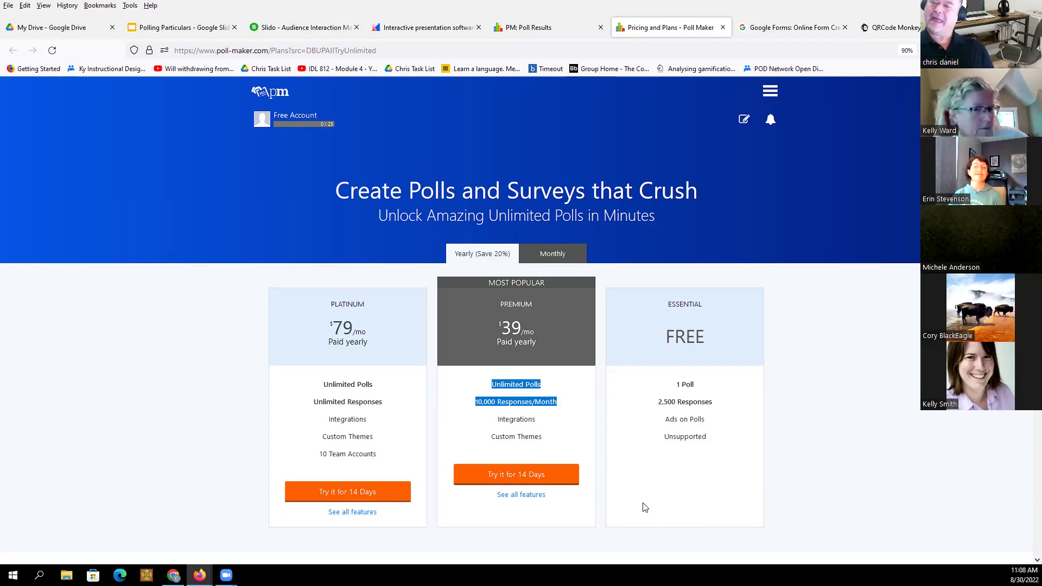
scroll(637, 429, "down", 5)
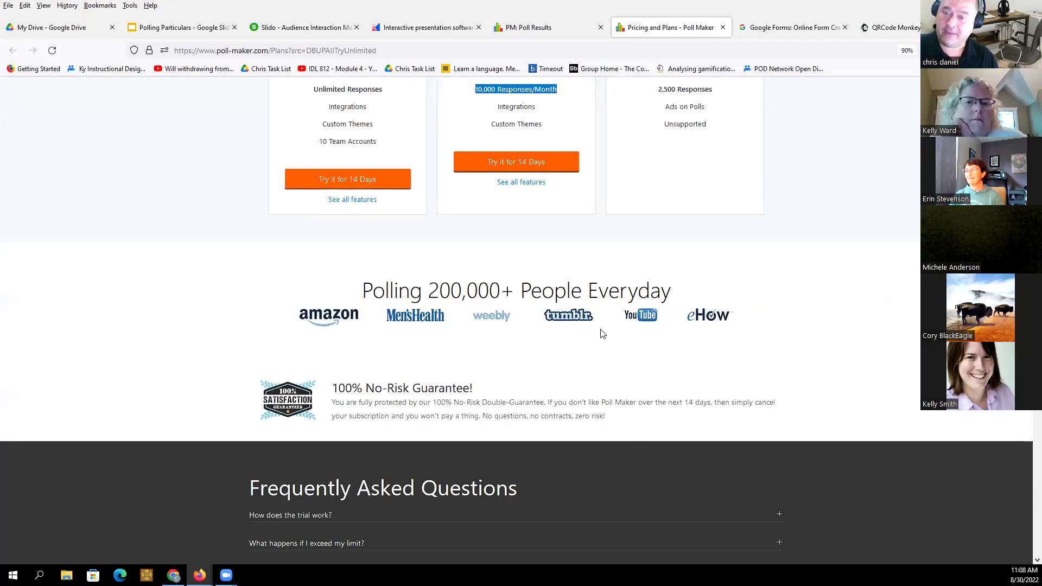
scroll(632, 337, "up", 5)
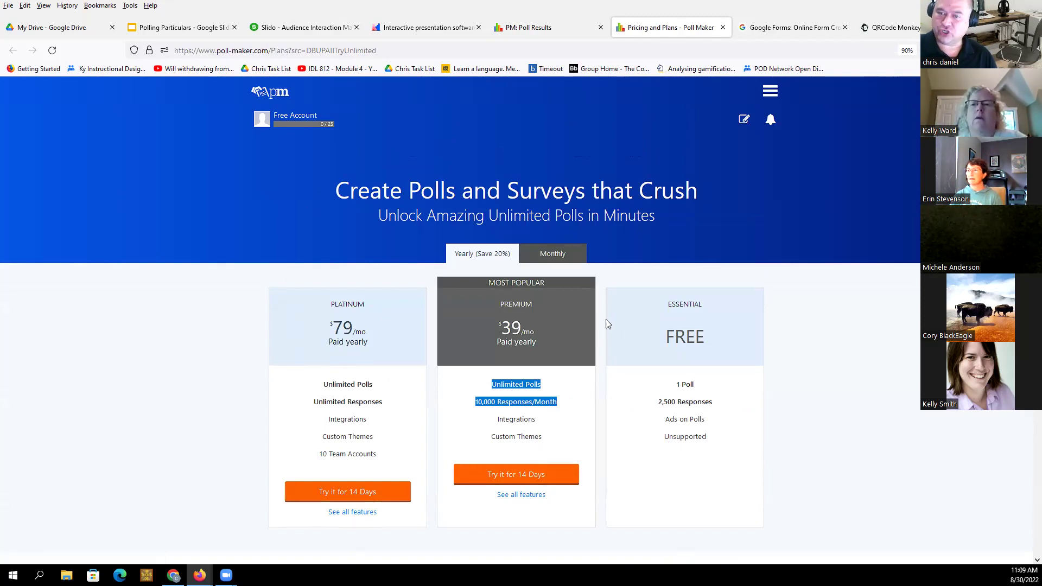
- Return to the mascot poll's results and view them as a bar chart
left_click(555, 33)
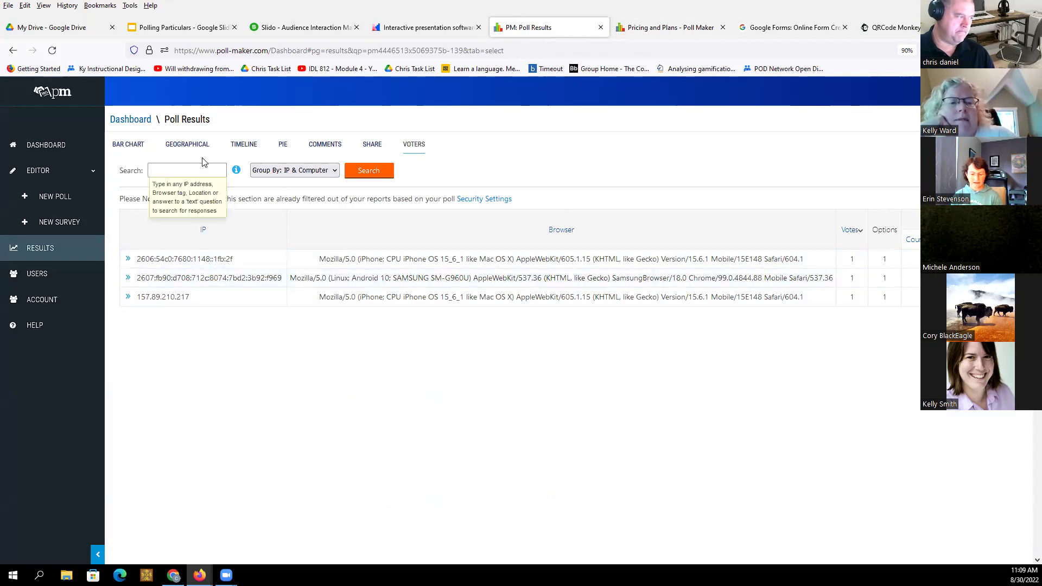
left_click(134, 146)
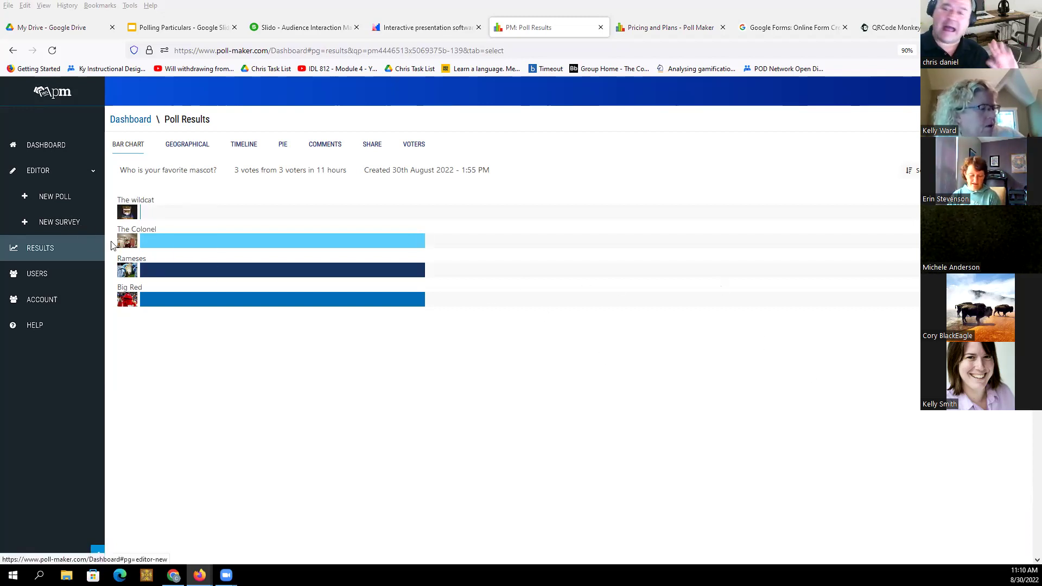
mouse_move(127, 241)
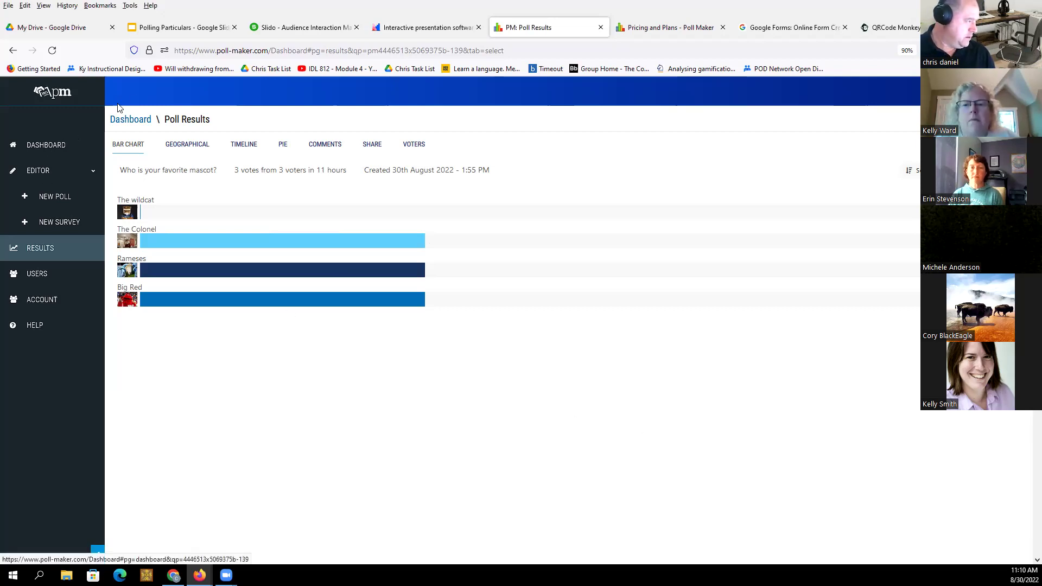
- Close the poll results page, present the Polling Particulars slides from the Poll-Maker slide, and advance to the Mentimeter slide
left_click(601, 27)
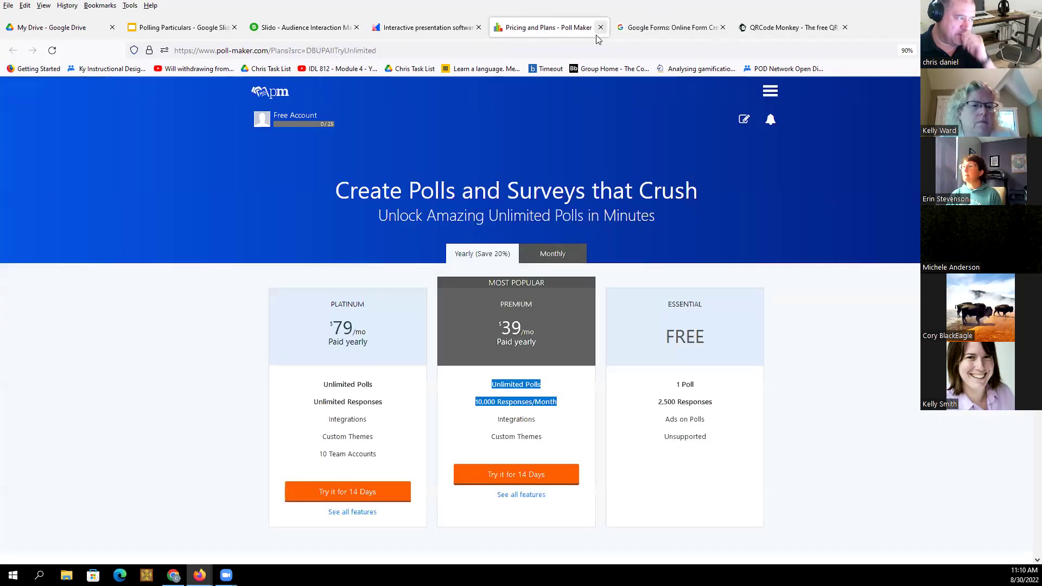
left_click(142, 30)
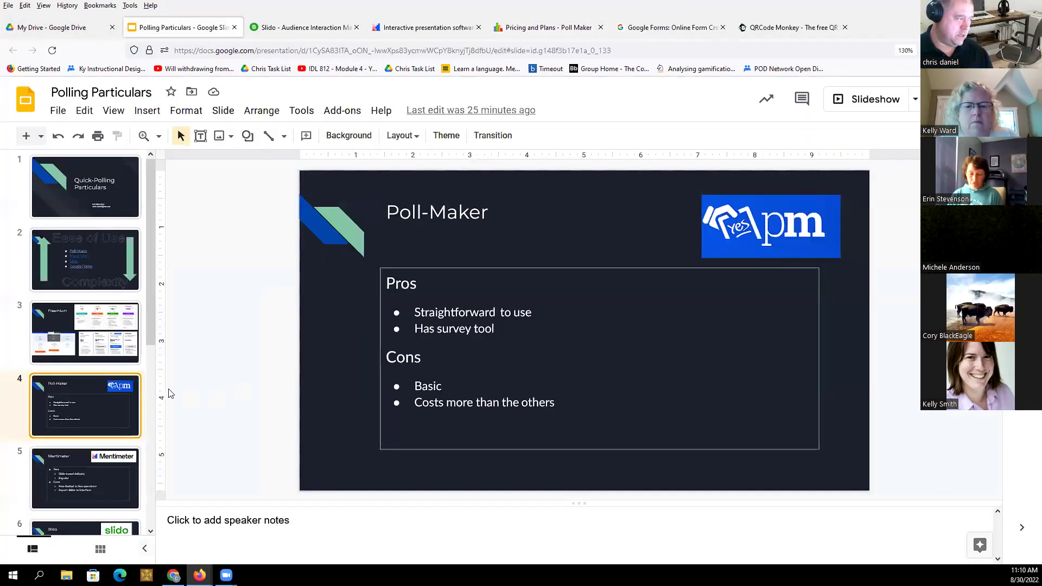
left_click(885, 99)
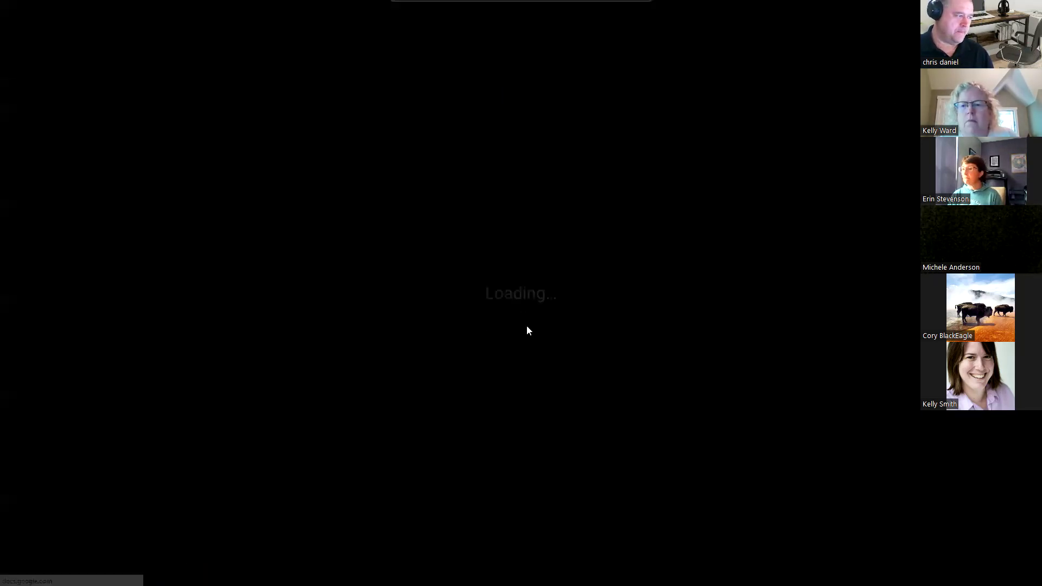
key("Right")
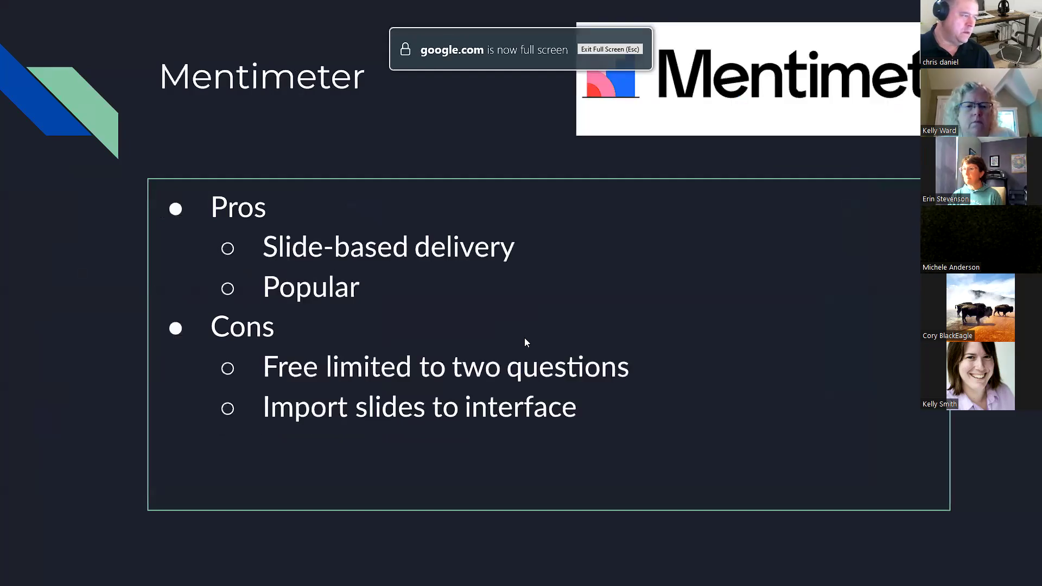
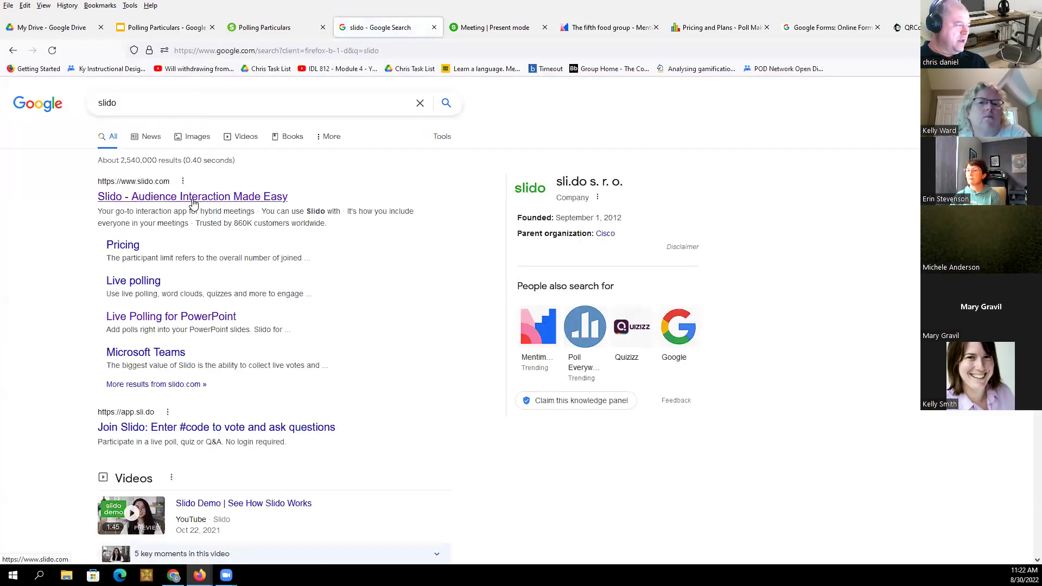
- Open the Slido website from the search results and view its pricing plans
left_click(202, 196)
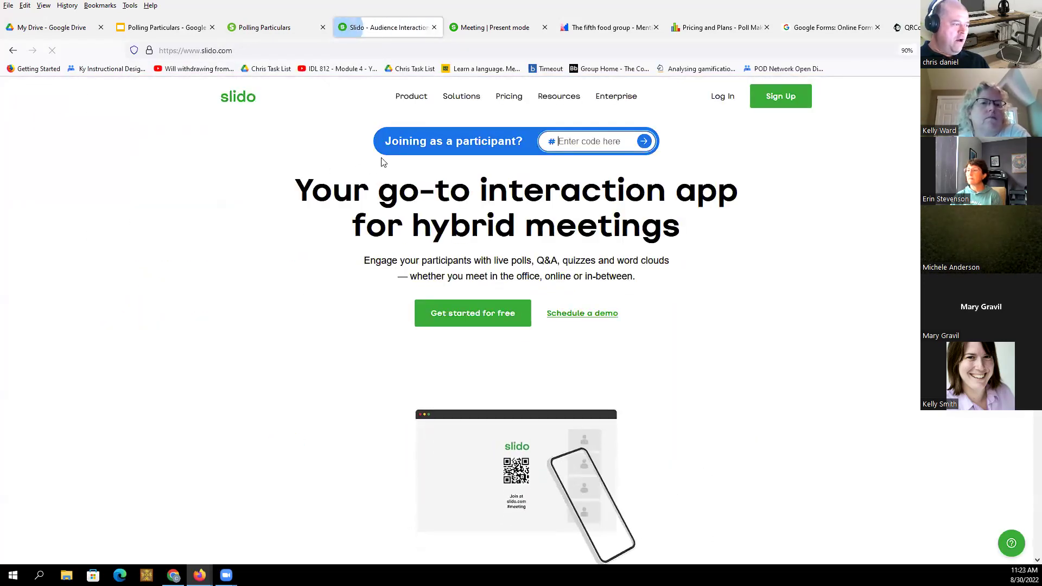
left_click(508, 97)
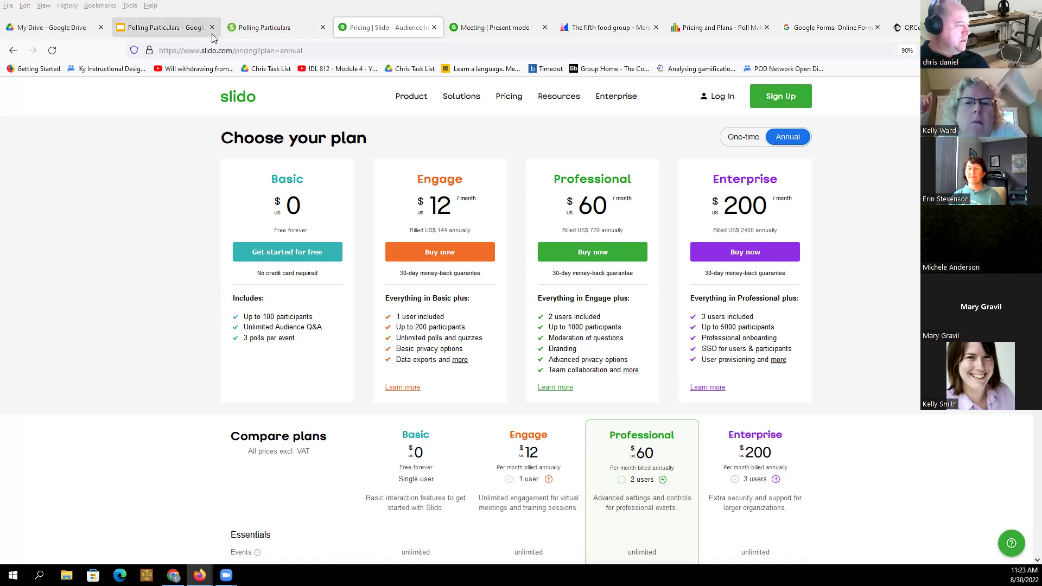
- Return to the Polling Particulars slides, present the Google Forms pros and cons slide and the one after it, and exit the slideshow
left_click(178, 36)
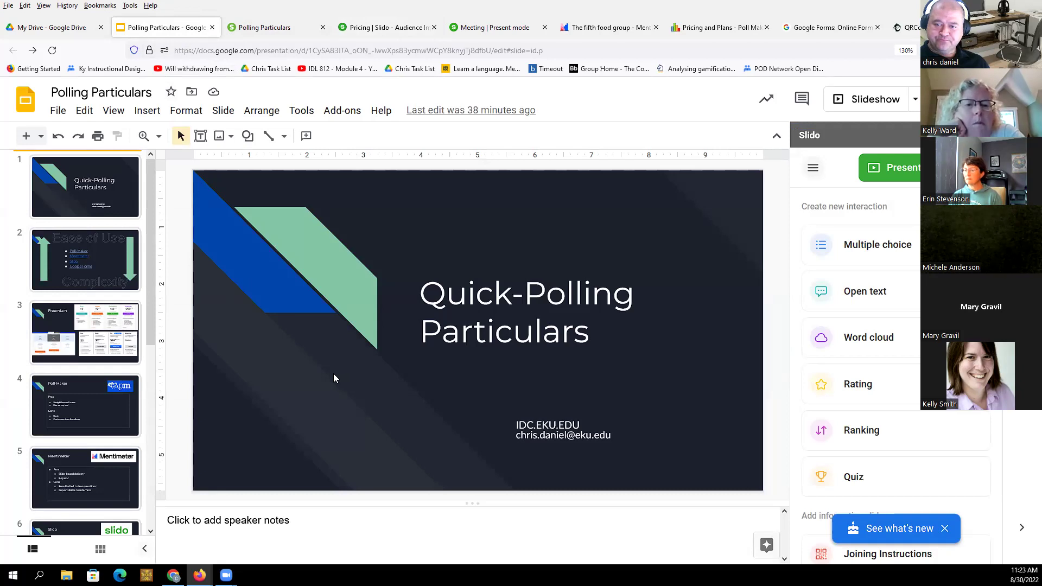
left_click_drag(157, 288, 184, 444)
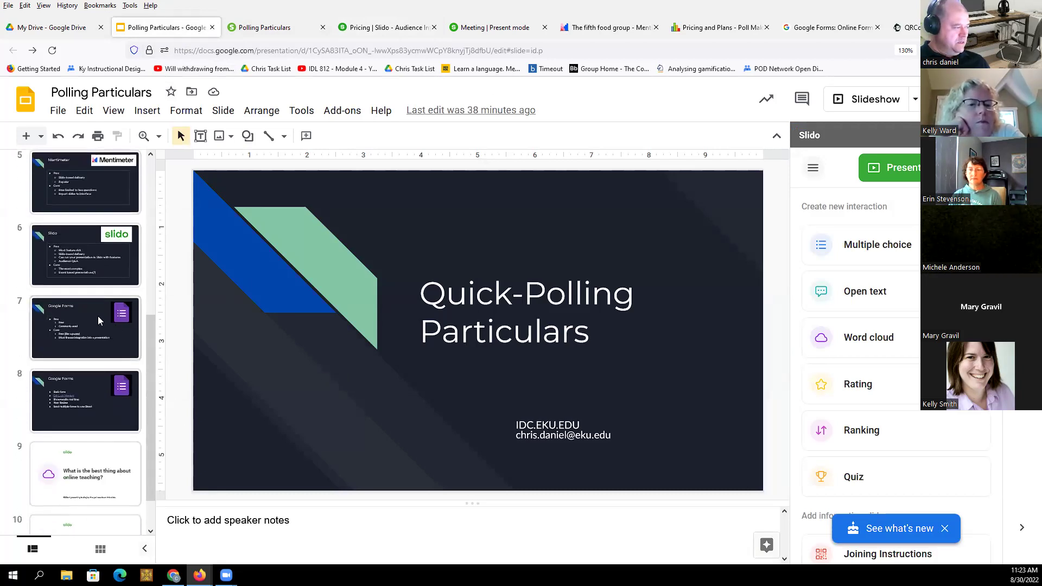
left_click(98, 316)
left_click(859, 101)
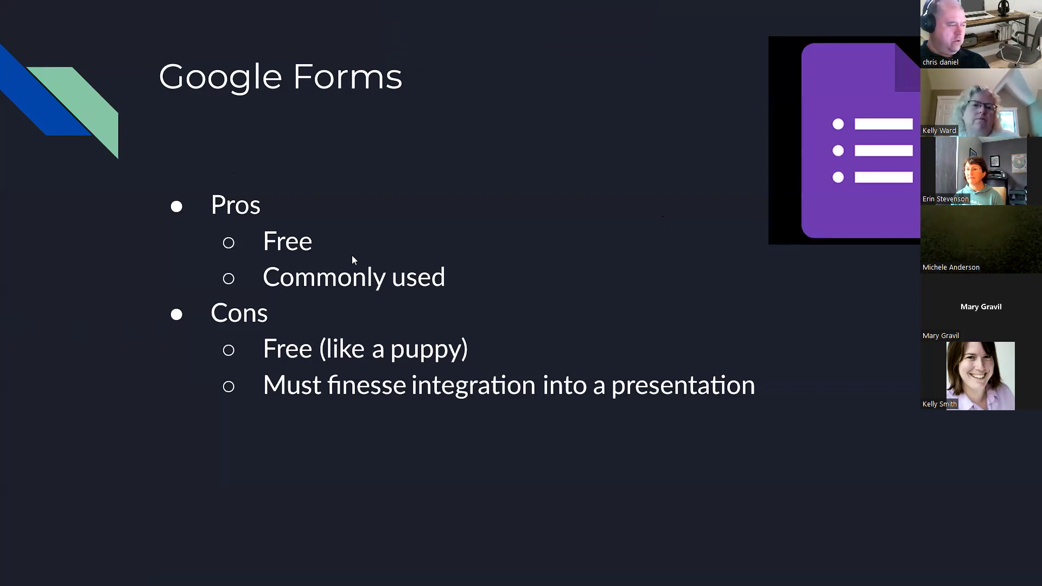
key("Right")
key("Escape")
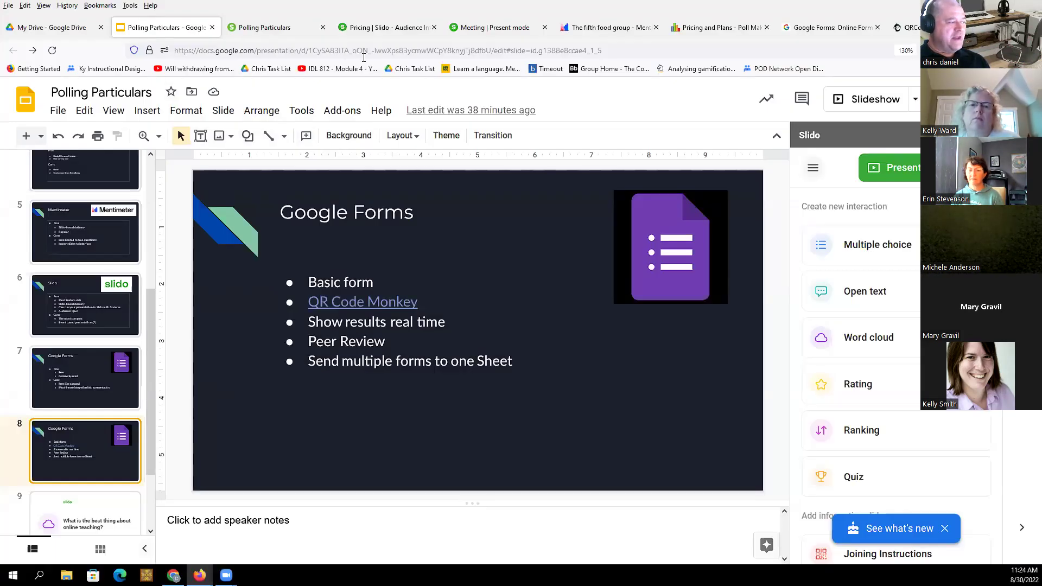
- Switch to Google Drive and open the Favorite Meal form from the Polling folder inside PD
left_click(64, 33)
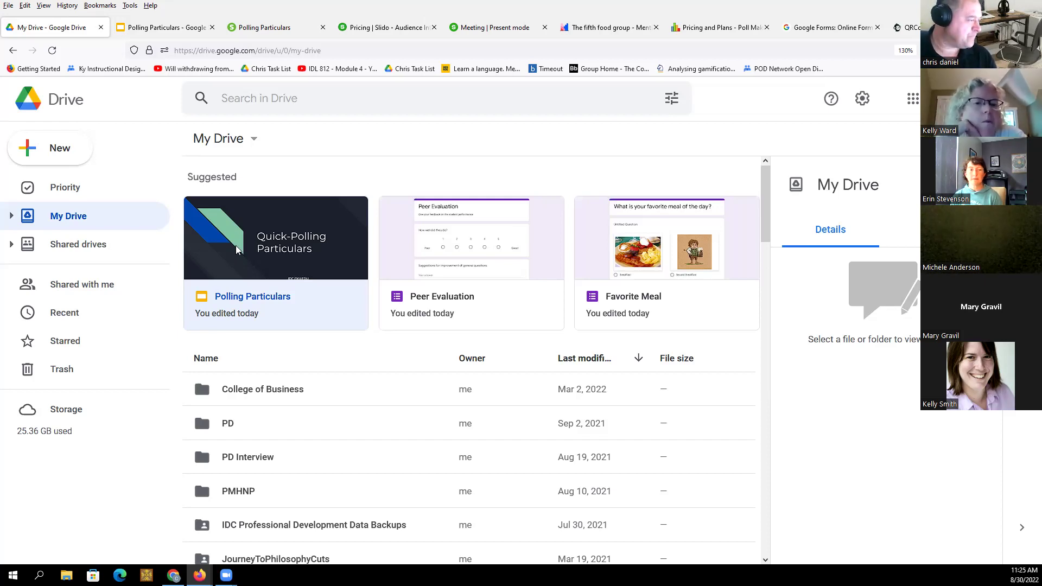
double_click(230, 431)
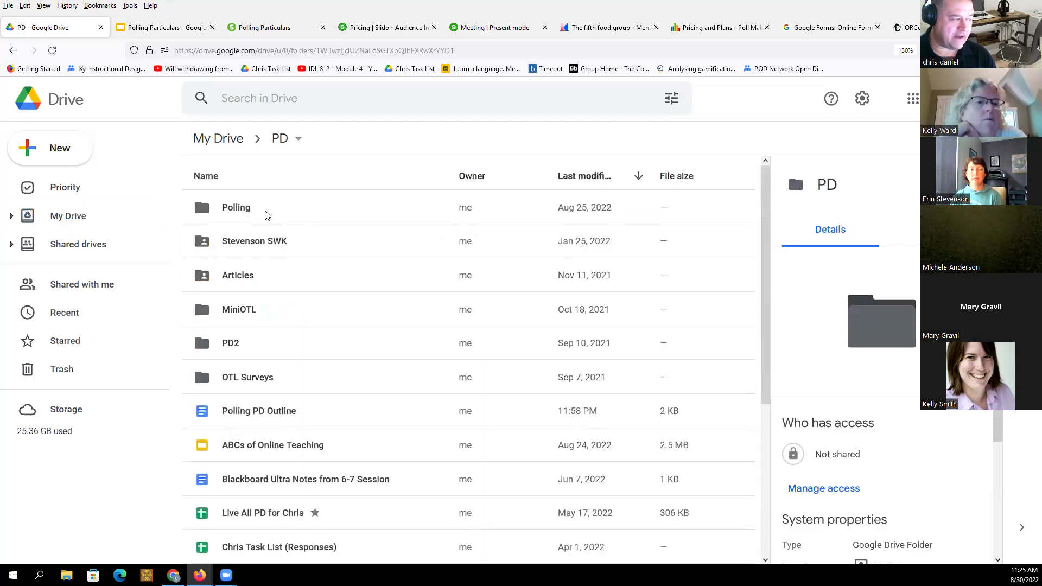
double_click(240, 213)
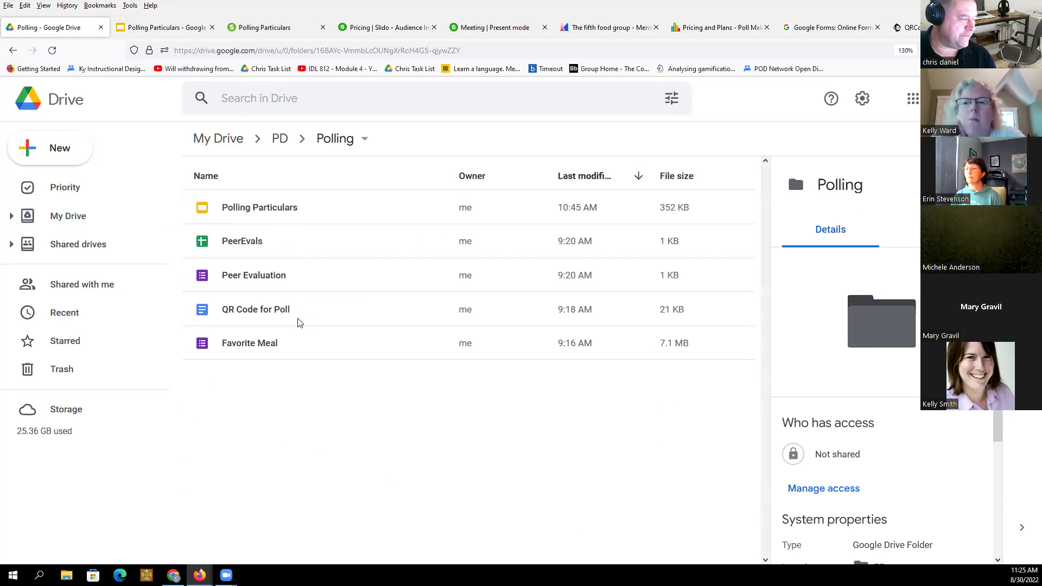
double_click(268, 348)
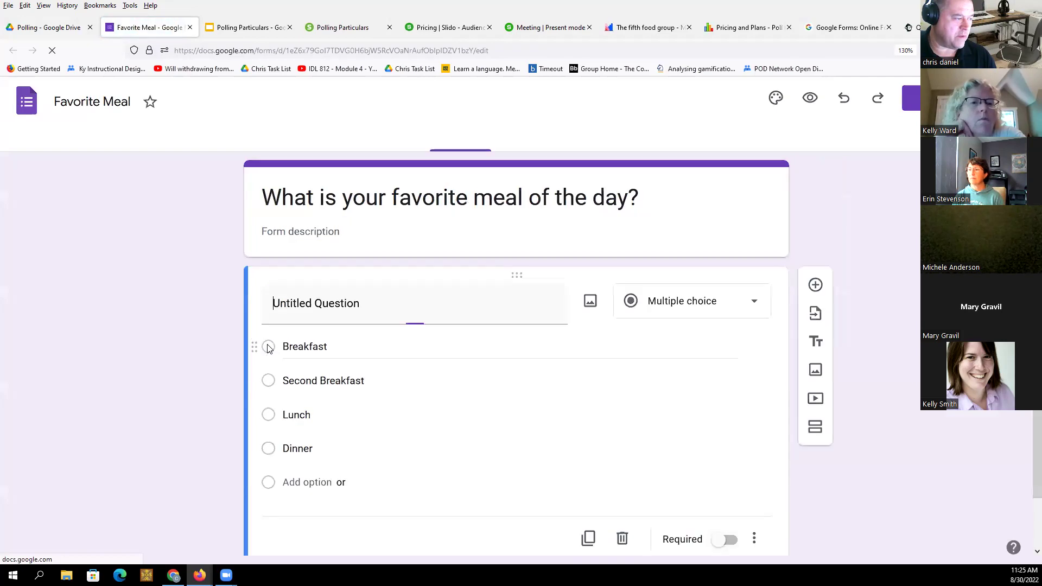
- Preview the Favorite Meal form, look through its picture answers and highlight the question title, closing the preview when finished
left_click(810, 100)
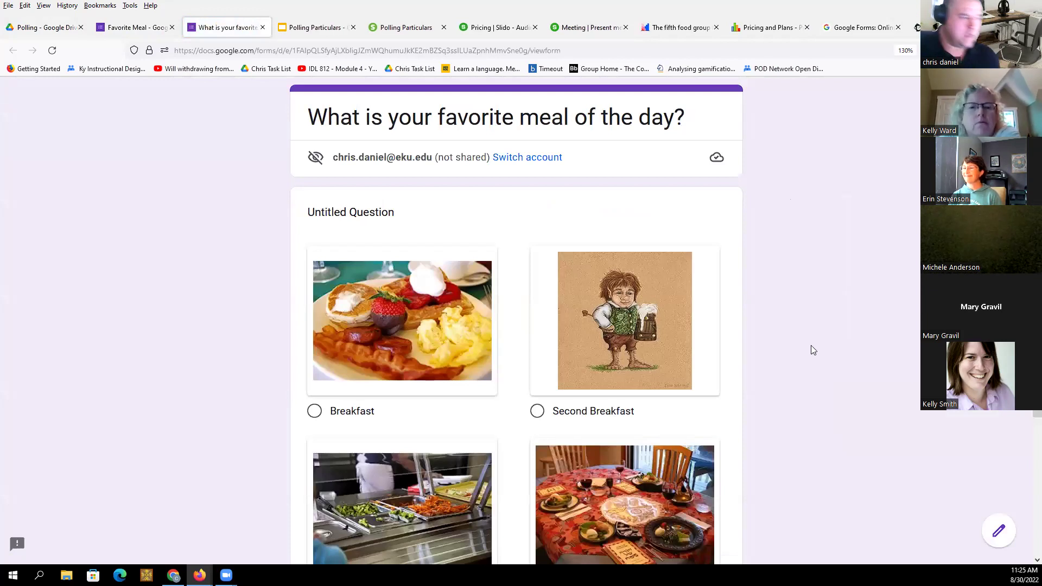
scroll(809, 252, "down", 3)
scroll(804, 247, "up", 1)
scroll(811, 239, "down", 2)
scroll(813, 244, "up", 3)
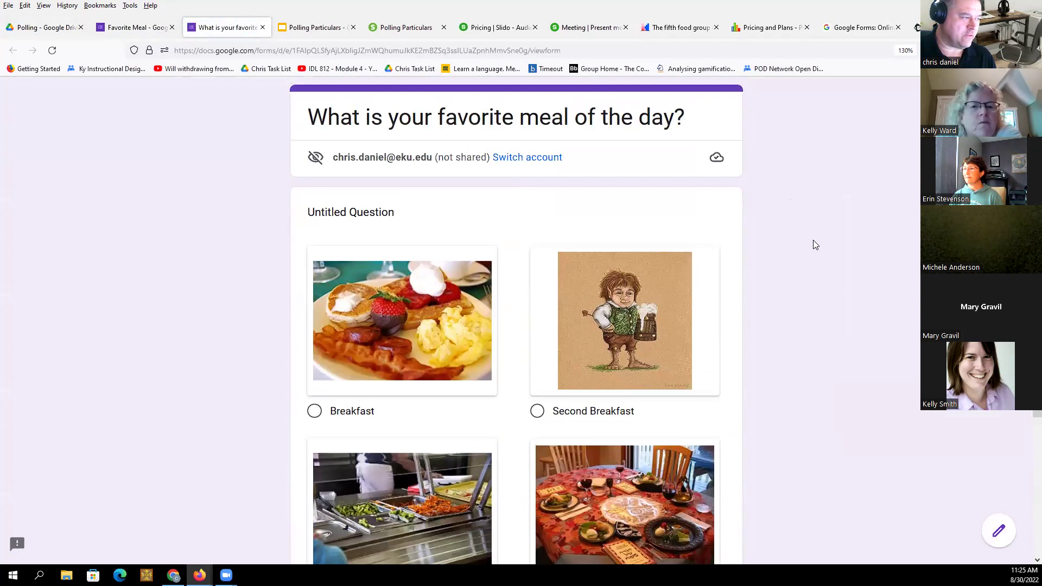
triple_click(382, 214)
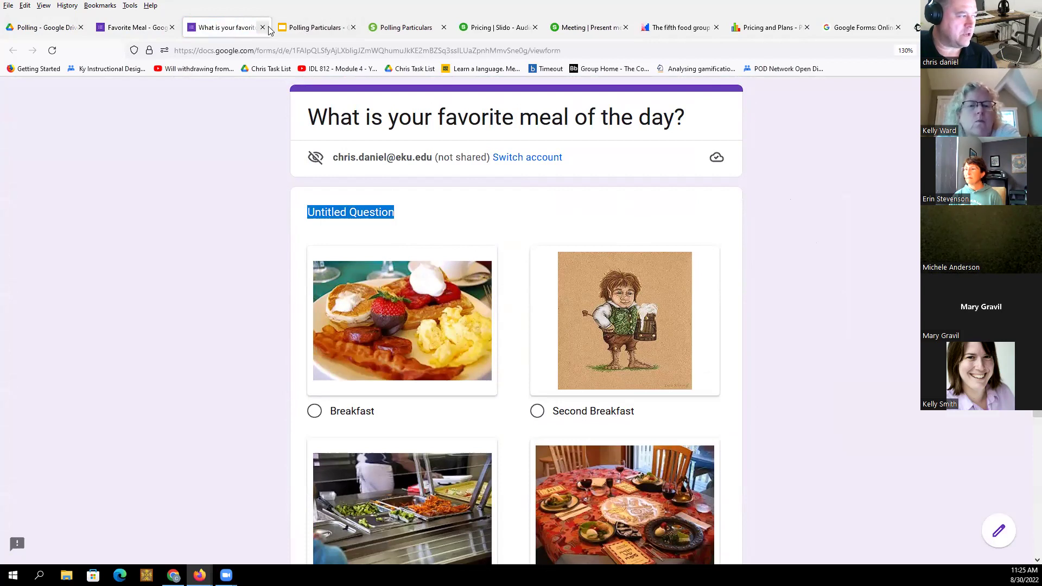
left_click(263, 28)
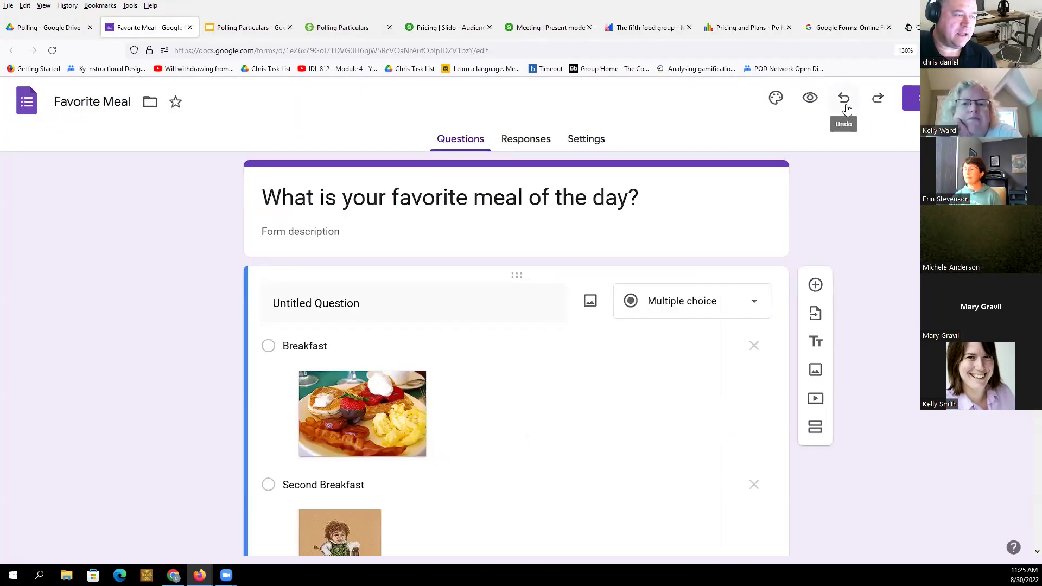
- Copy a shortened share link for the Favorite Meal form from its send options and close the dialog
left_click(912, 98)
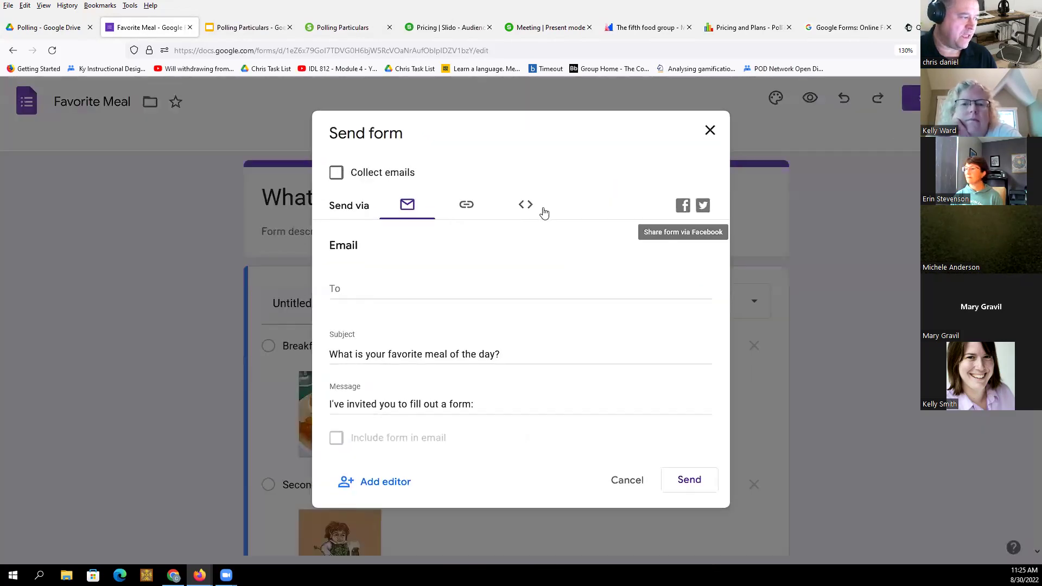
left_click(470, 209)
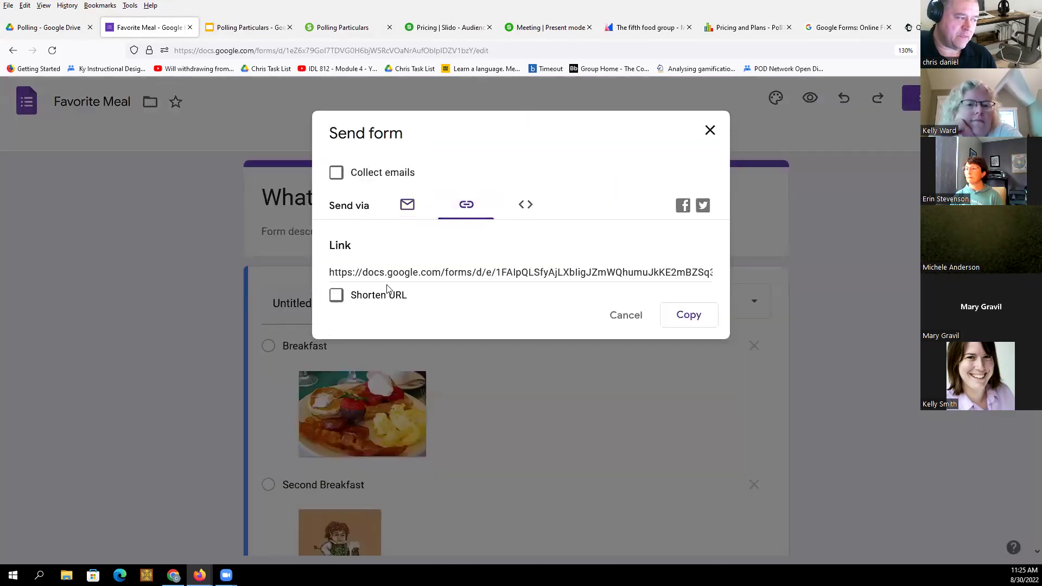
left_click(337, 298)
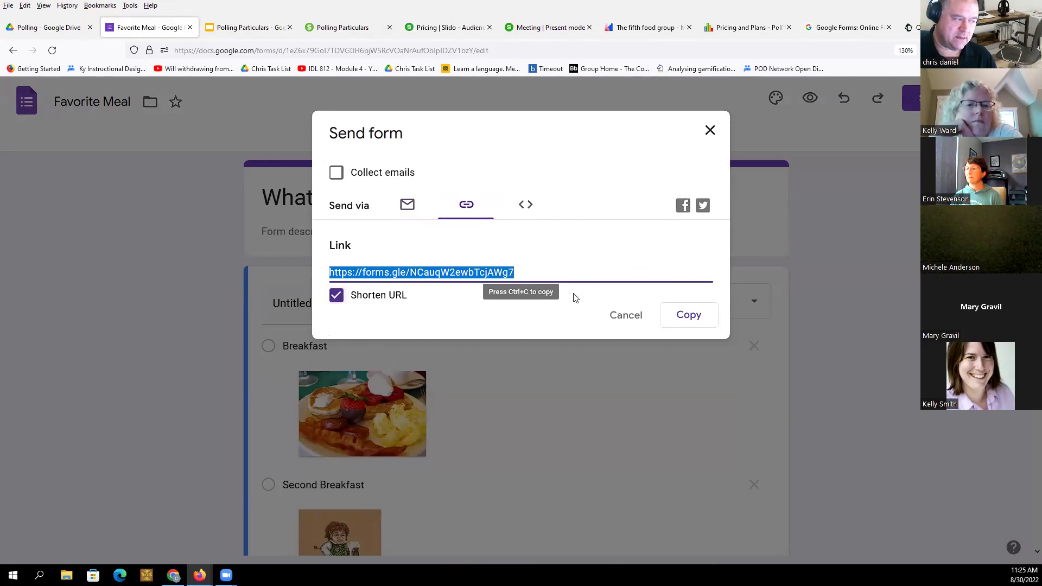
left_click(675, 315)
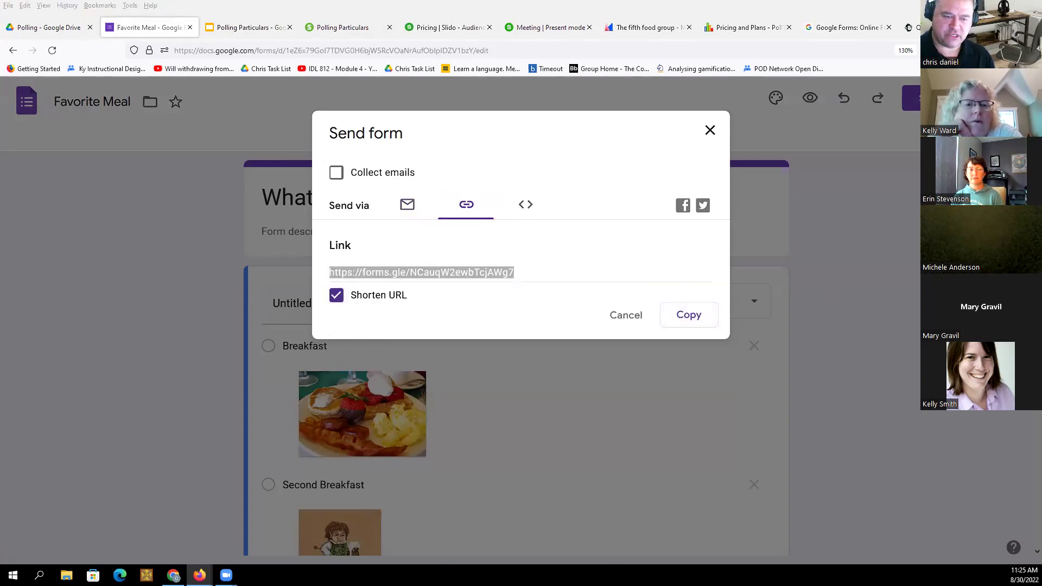
left_click(711, 136)
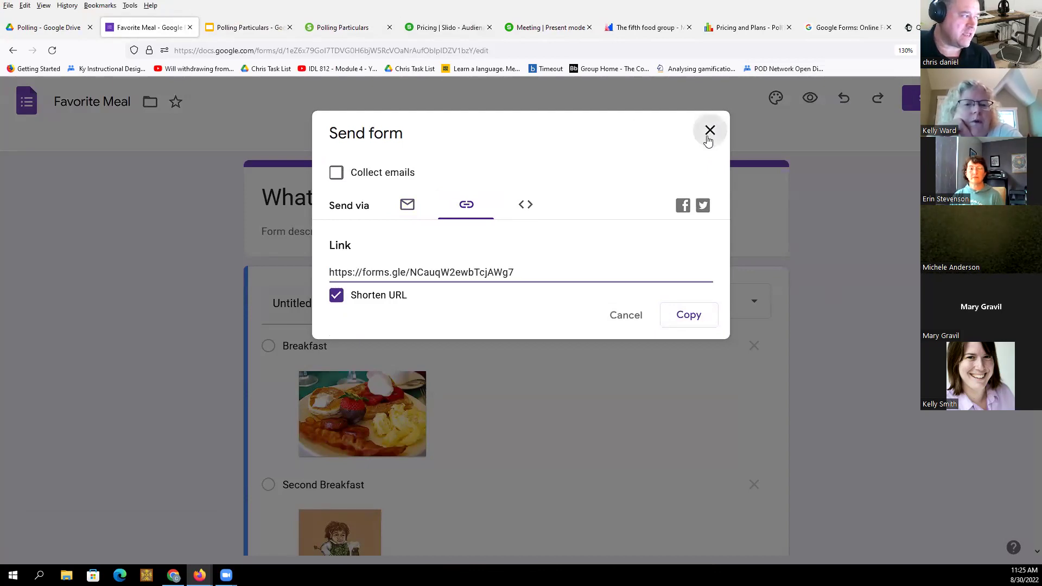
- Show the QR Code for Poll document from the Polling folder in Google Drive, and view the Favorite Meal form's response summary
left_click(221, 32)
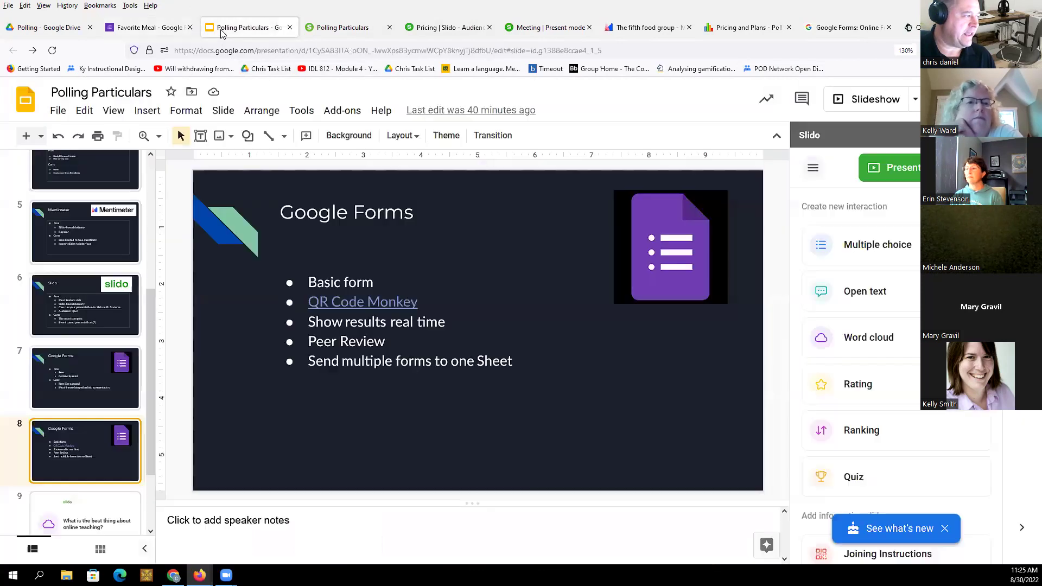
left_click(68, 33)
double_click(261, 307)
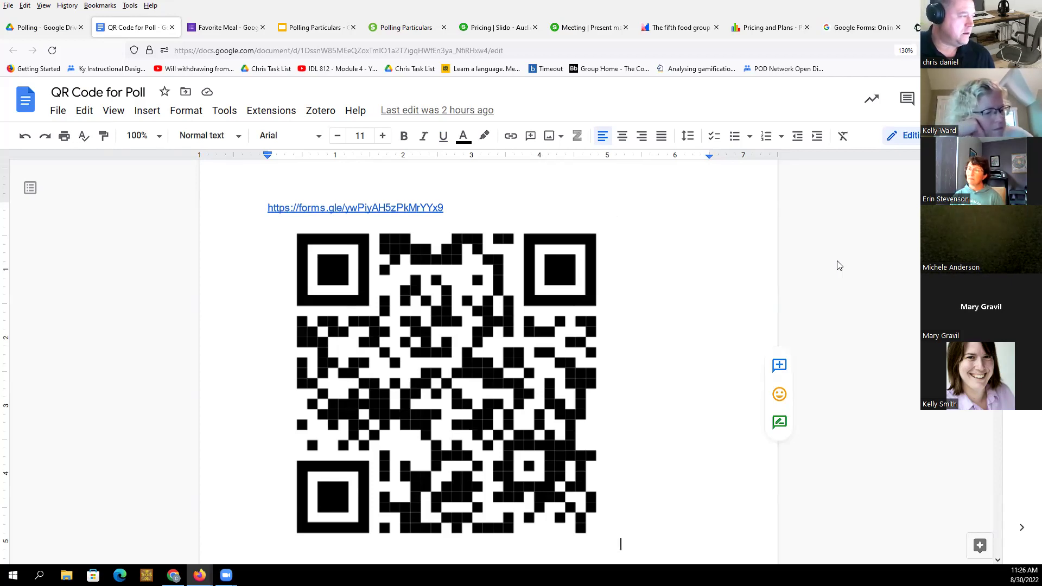
left_click(222, 30)
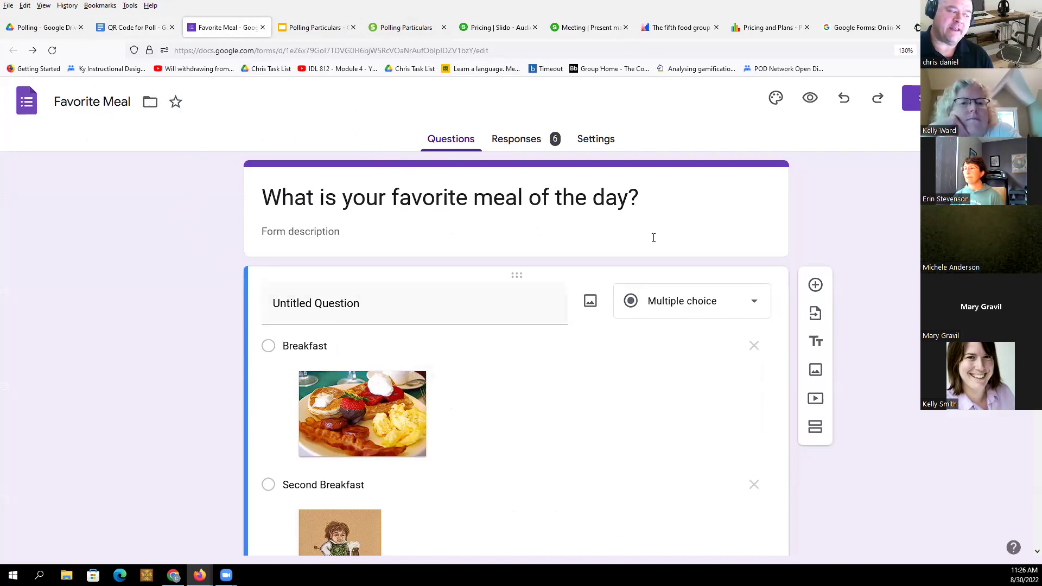
left_click(514, 142)
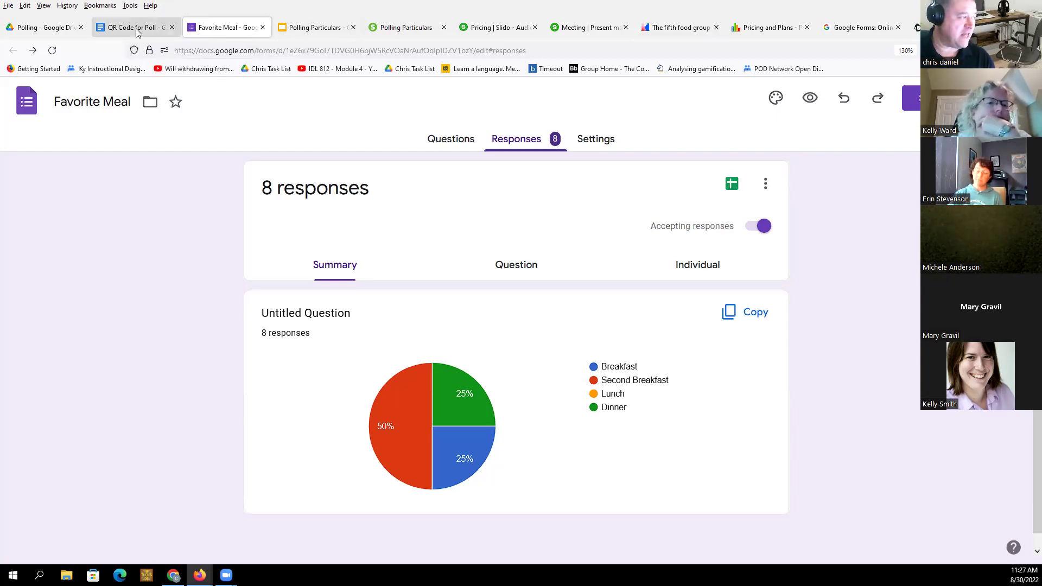
- Open the Peer Evaluation form from the Polling folder in Google Drive and look through its rating scale and suggestions questions
left_click(57, 28)
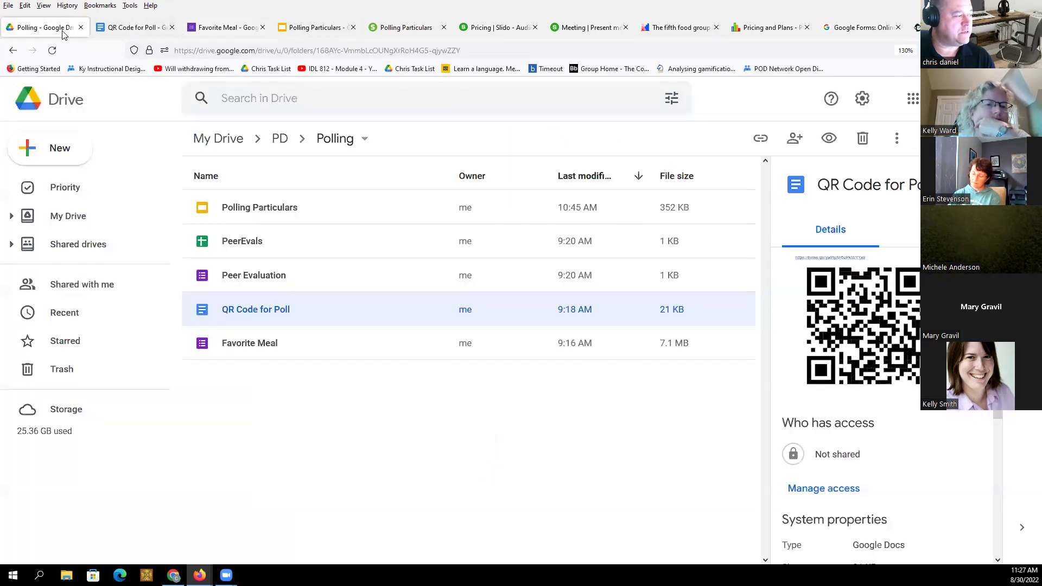
double_click(242, 279)
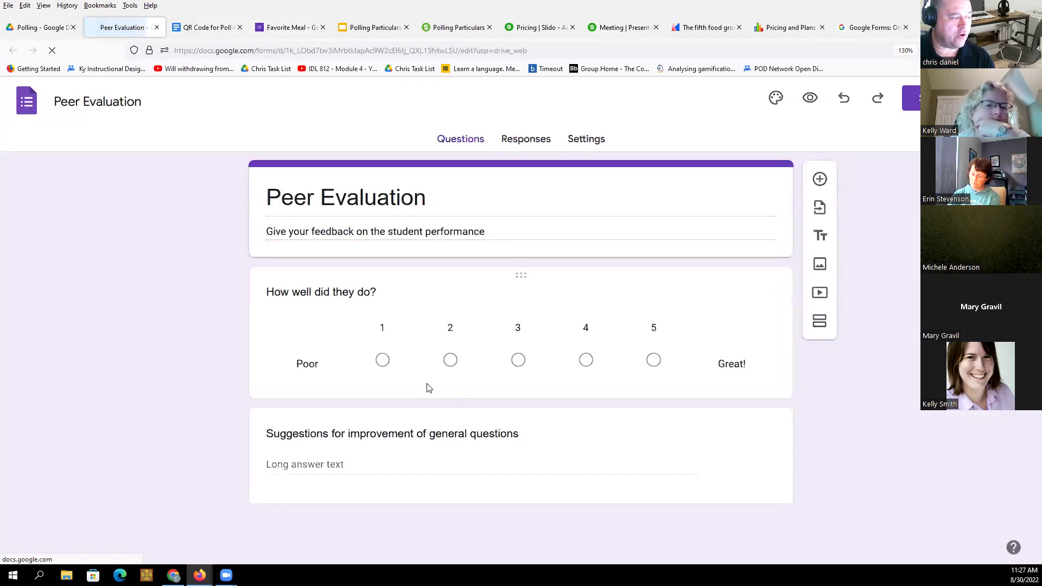
left_click(429, 388)
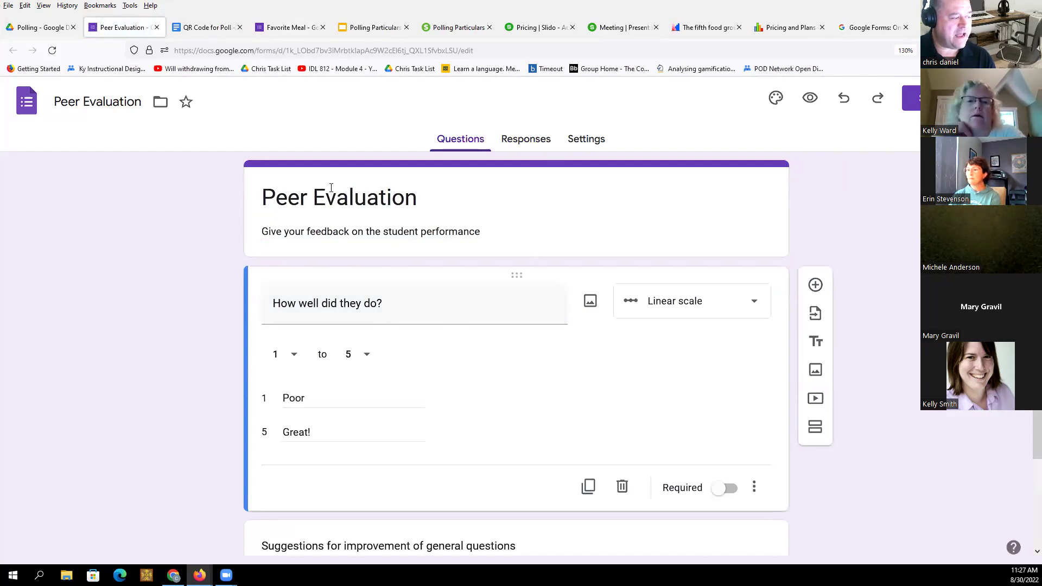
scroll(219, 312, "down", 2)
scroll(210, 283, "up", 2)
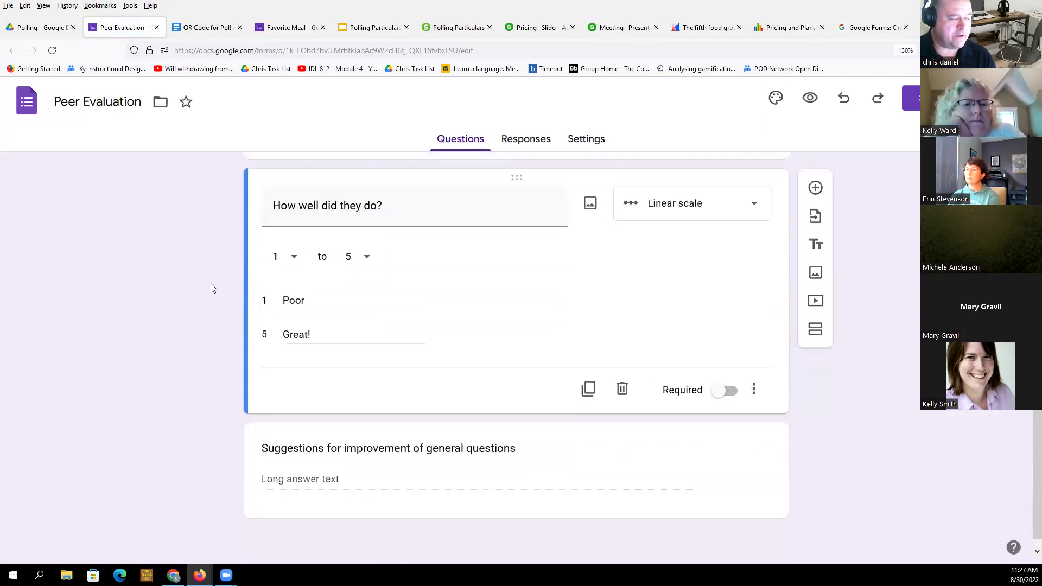
- View the spreadsheet linked to the Peer Evaluation form's responses and return to the form
left_click(530, 143)
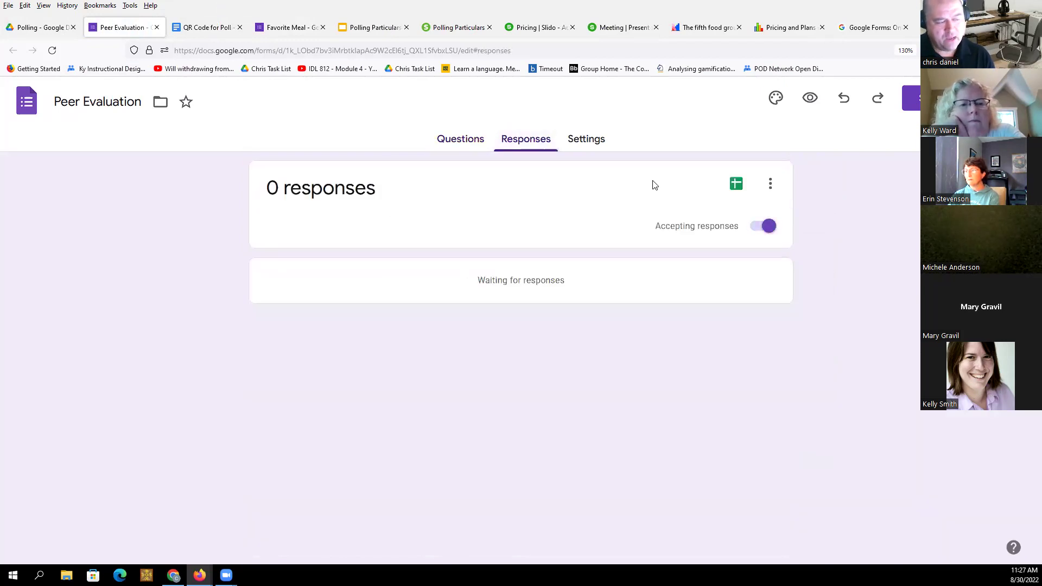
left_click(736, 185)
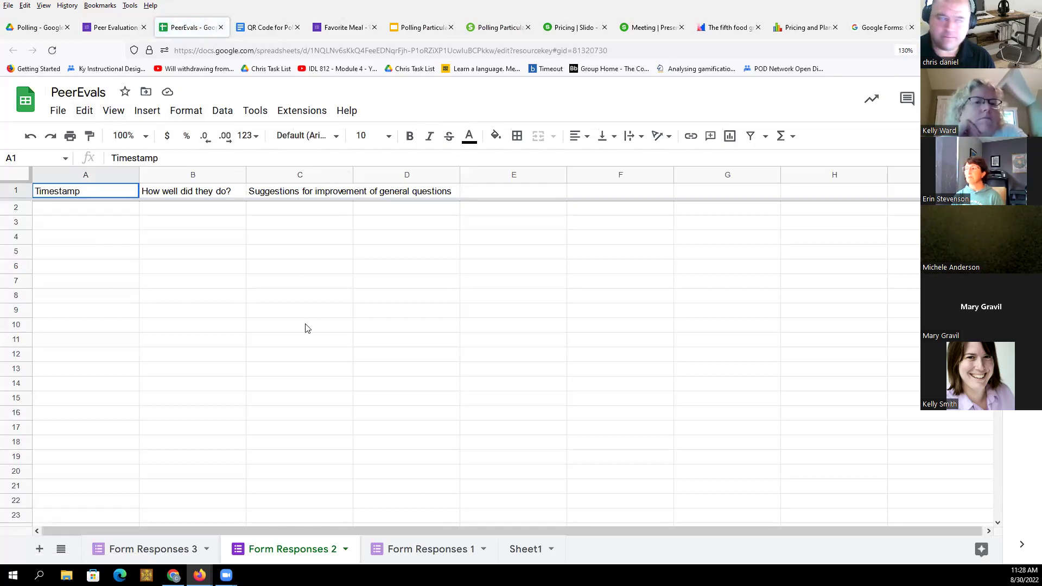
left_click(111, 27)
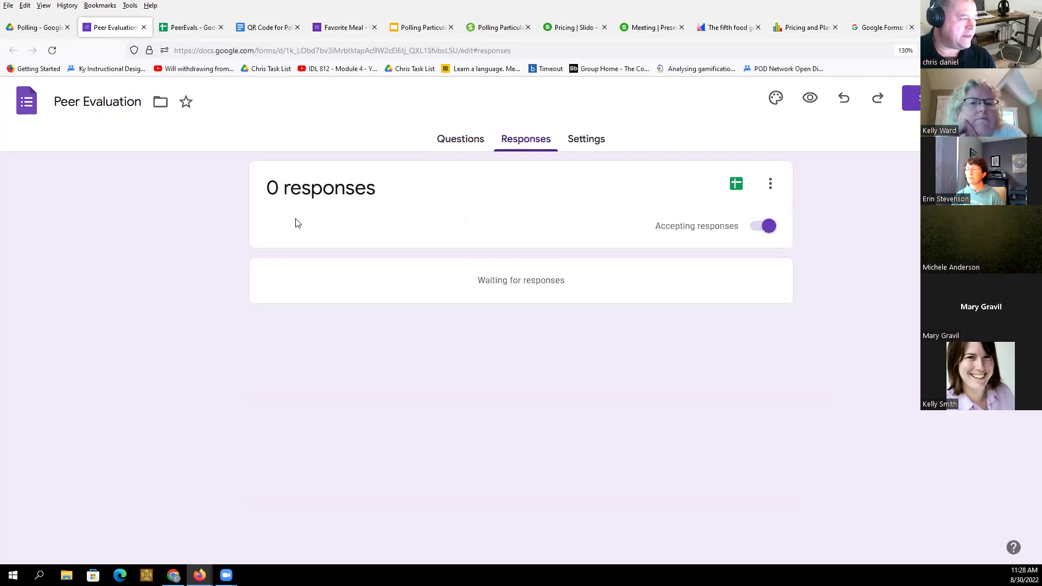
- Rename the form file by adding an underscore and the student's first name directly after Peer Evaluation
type("_bob")
key("BackSpace")
key("BackSpace")
key("BackSpace")
type("Bob")
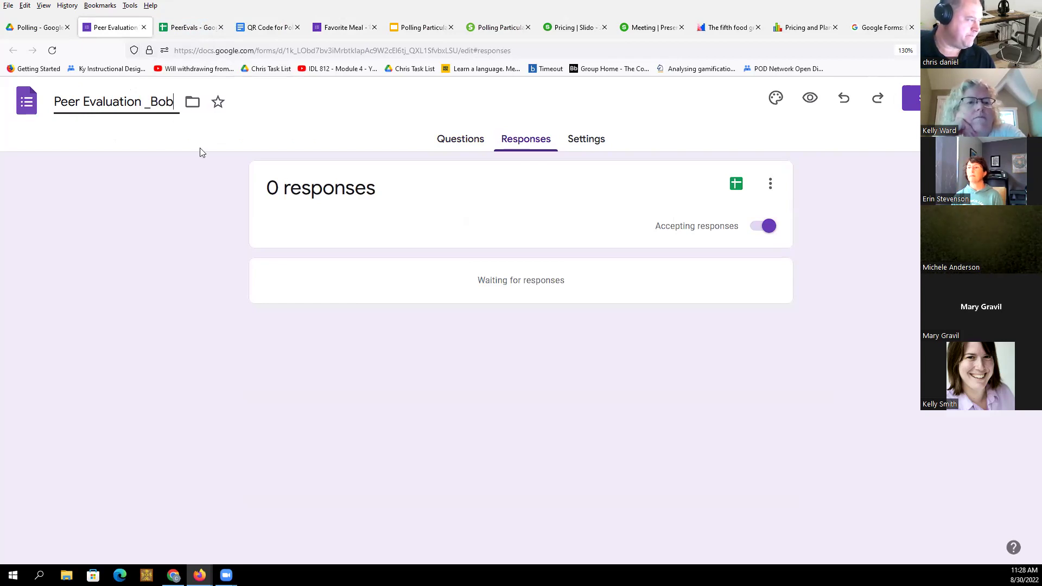
left_click(145, 104)
key("BackSpace")
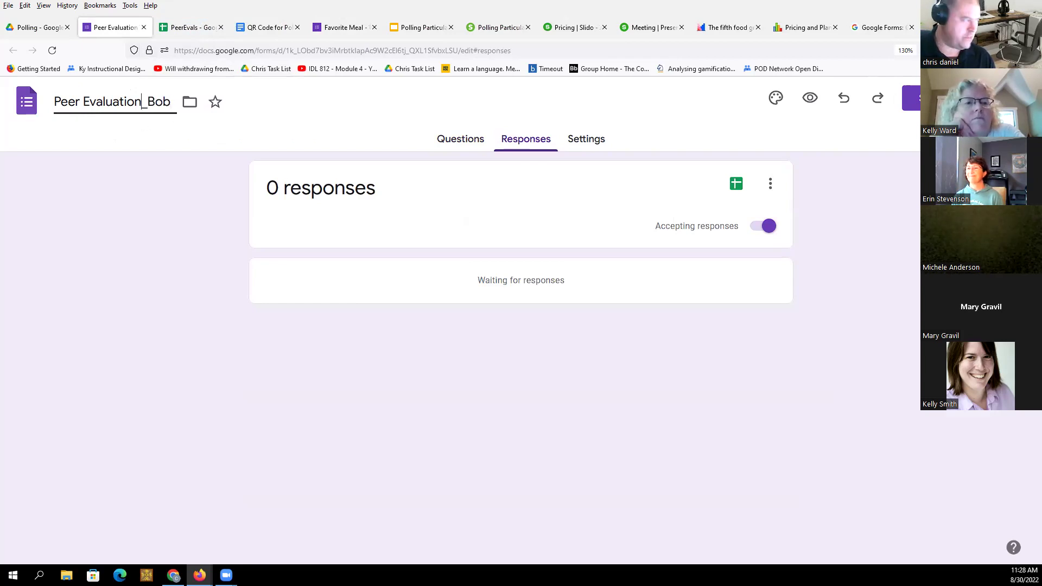
left_click(169, 186)
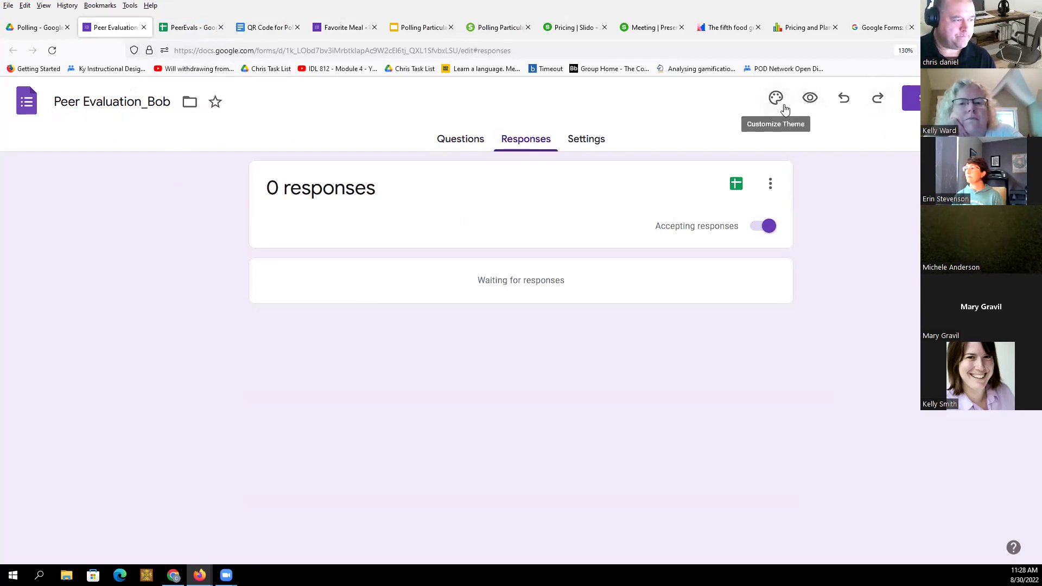
- Copy a shortened share link for the renamed Peer Evaluation form from its send options and close the dialog
left_click(911, 100)
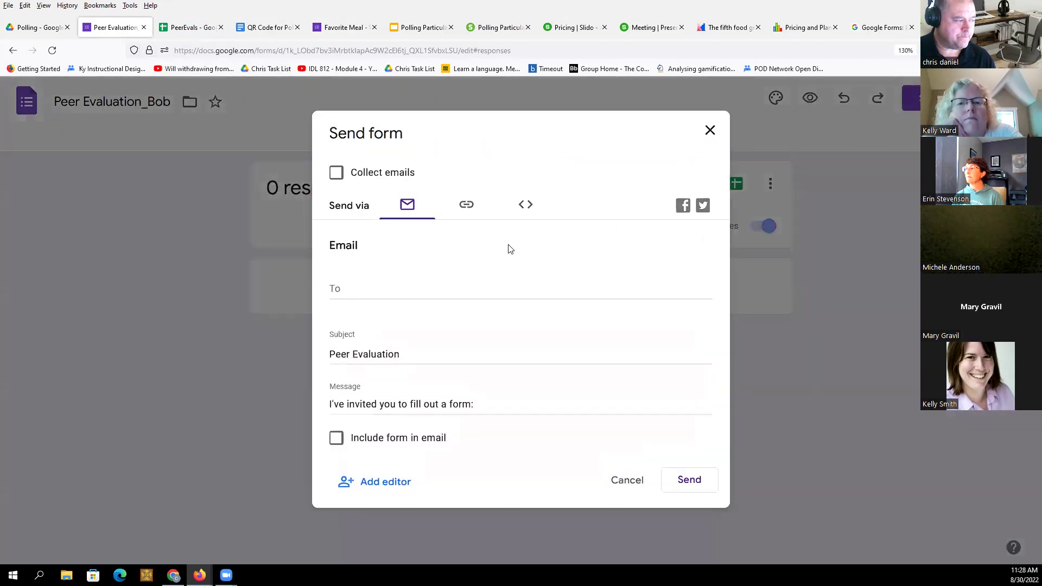
left_click(464, 205)
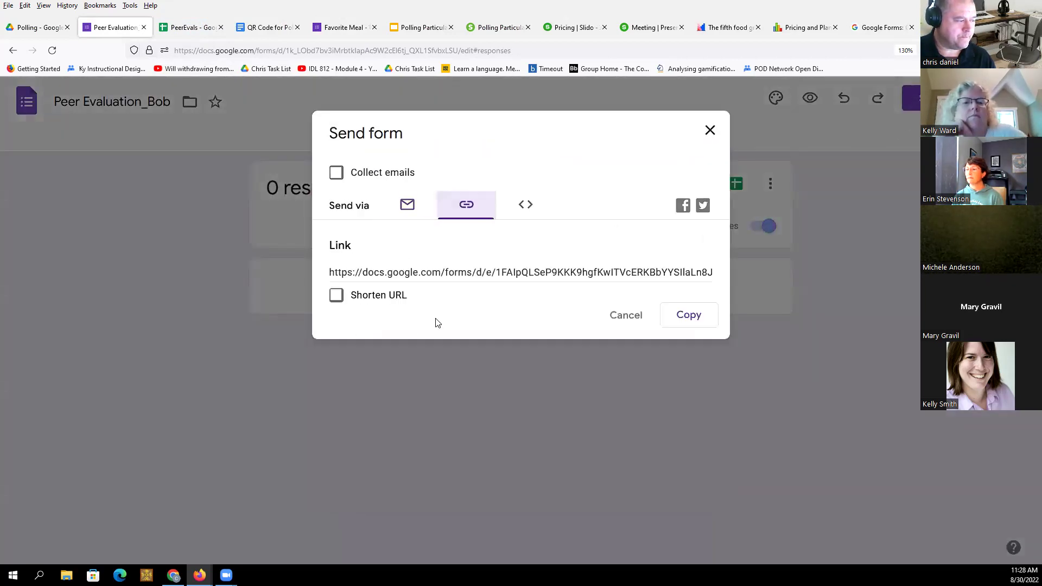
left_click(336, 296)
left_click(684, 317)
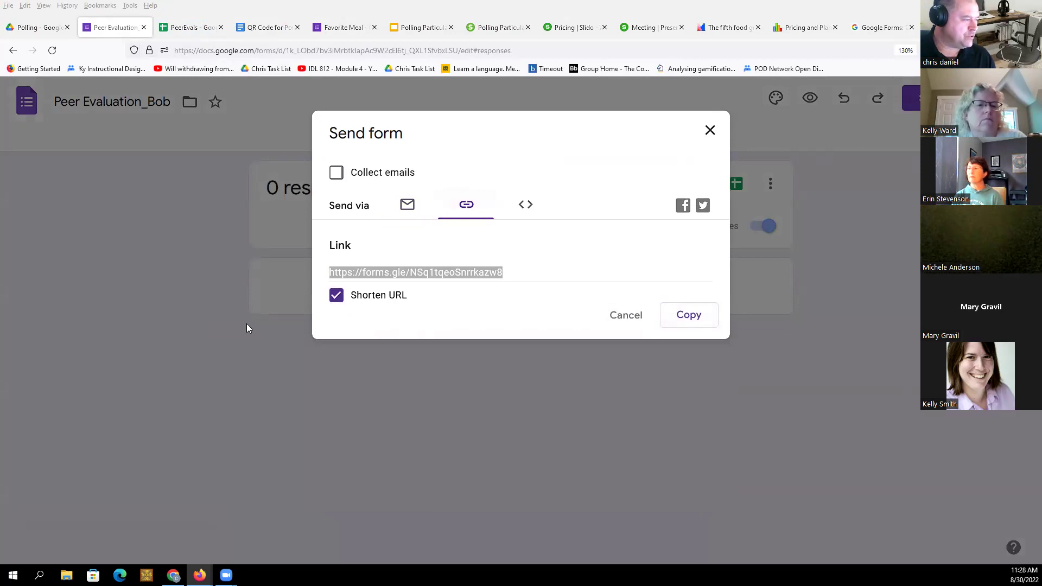
left_click(710, 131)
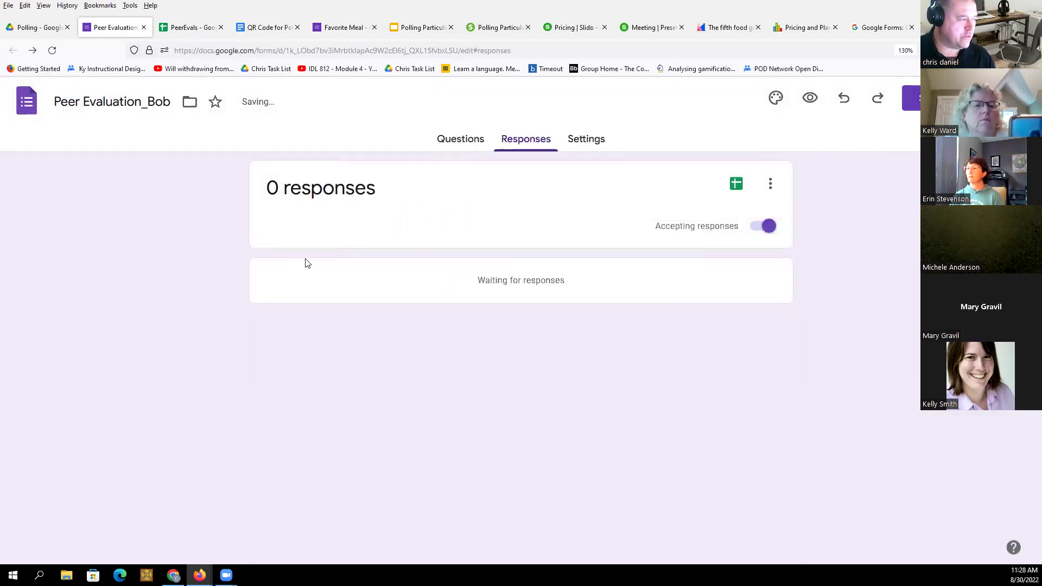
- Switch to Google Drive and make a copy of the renamed Peer Evaluation form, plus a copy of that copy
left_click(37, 27)
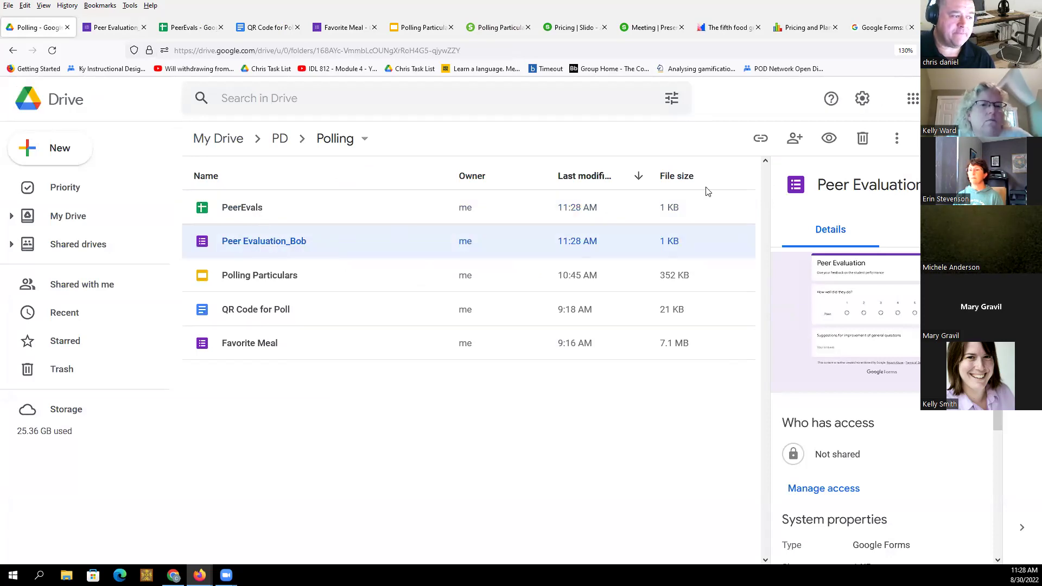
left_click(896, 139)
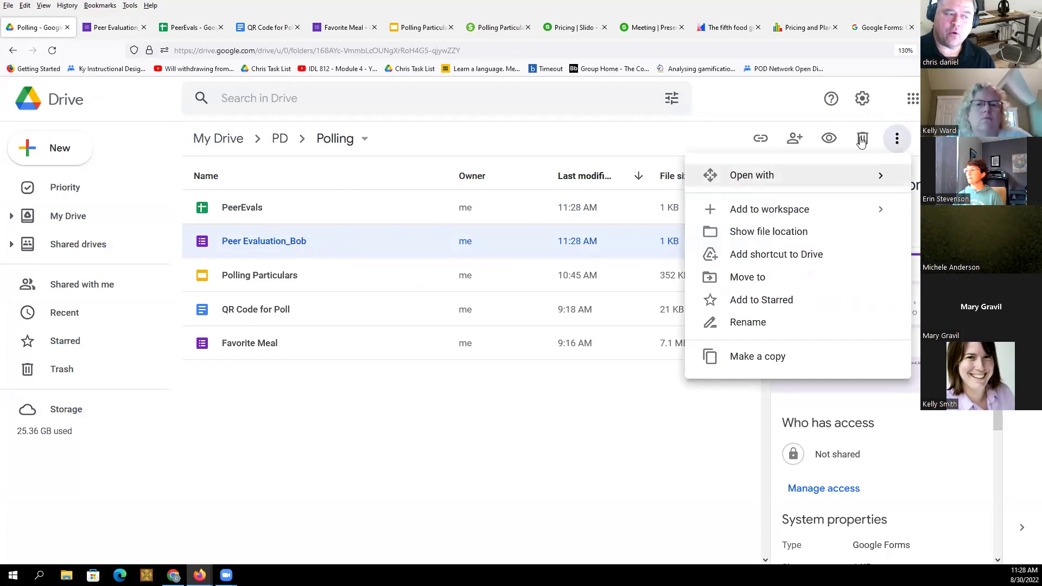
left_click(758, 364)
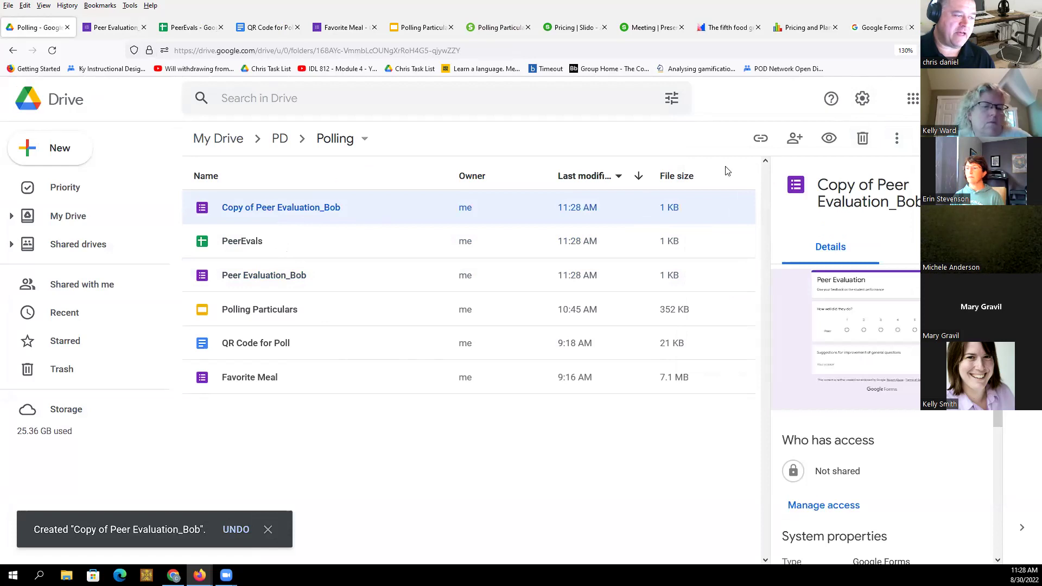
left_click(897, 139)
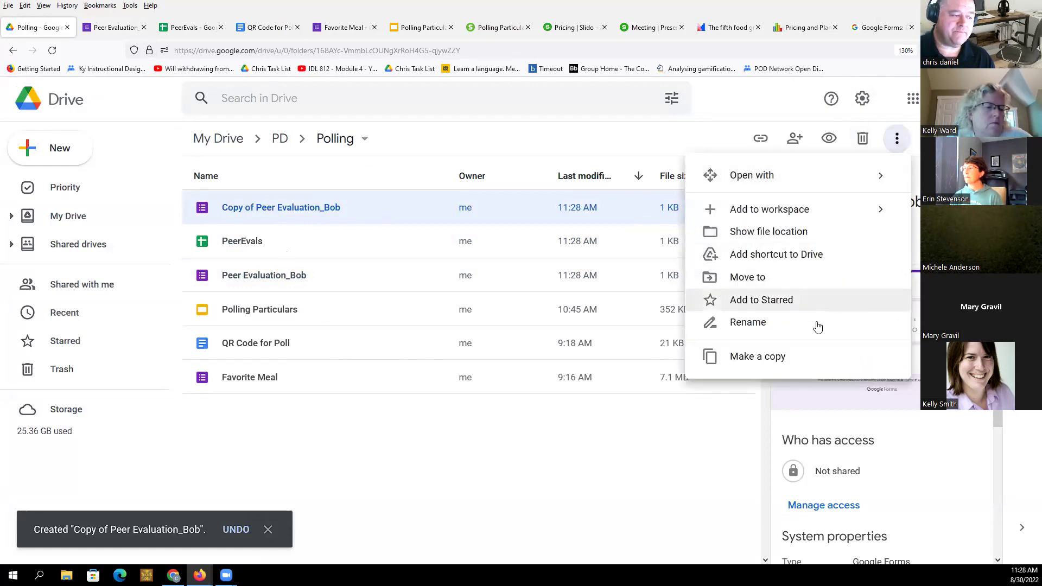
left_click(798, 357)
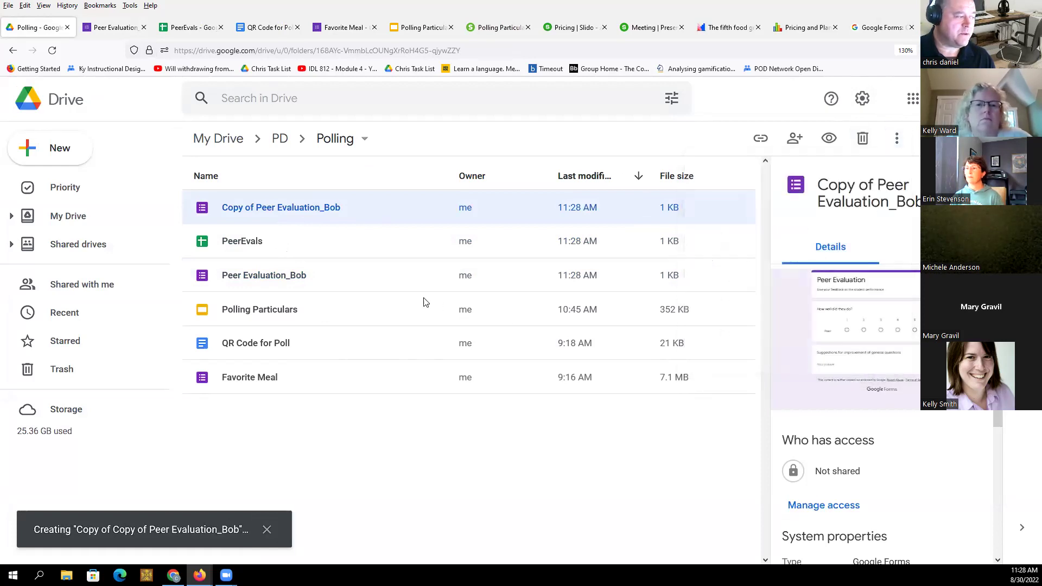
- Select both copied Peer Evaluation forms and duplicate them together
left_click(342, 242, "ctrl")
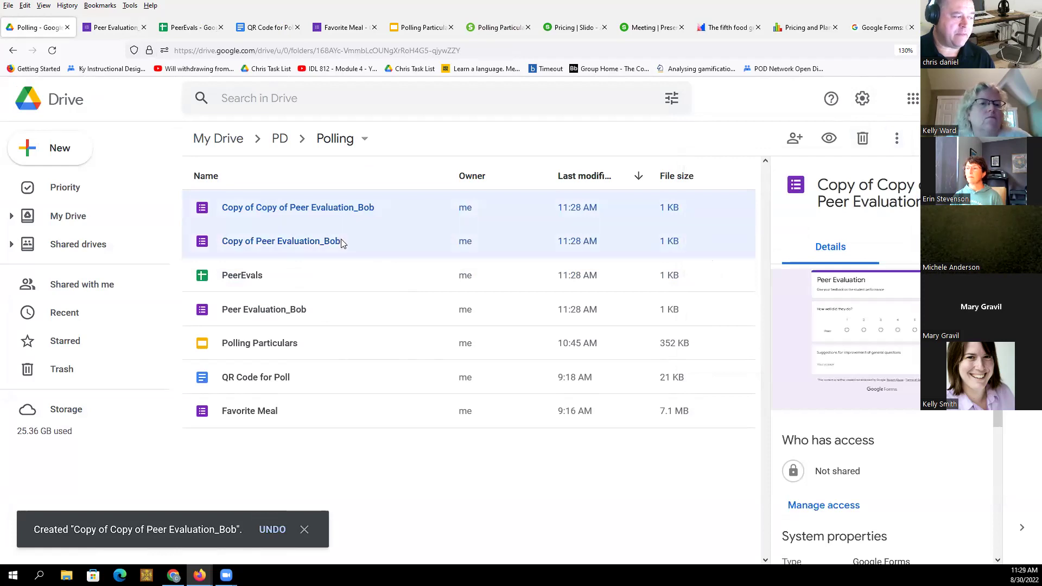
left_click(896, 139)
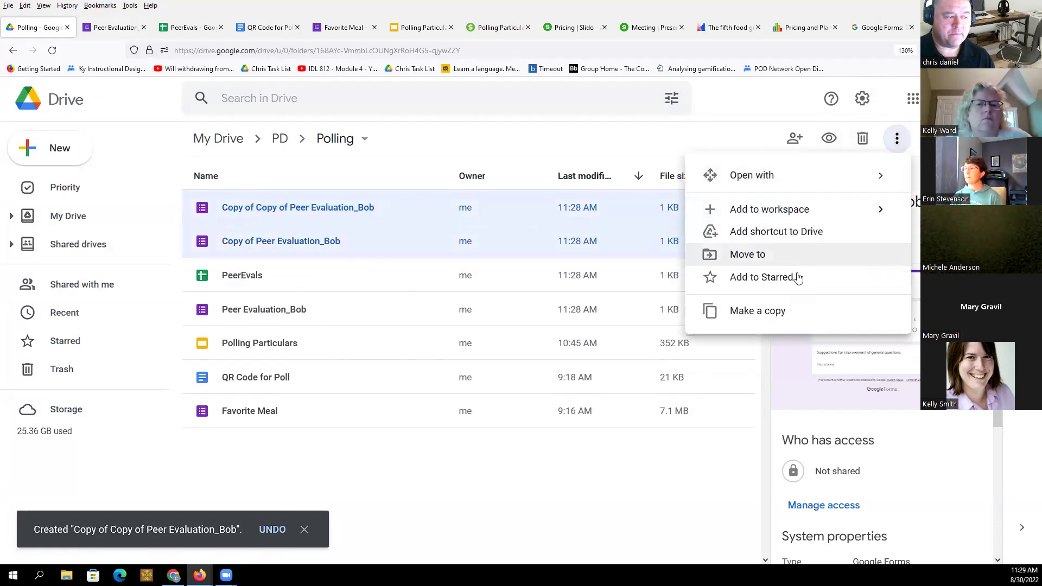
left_click(781, 312)
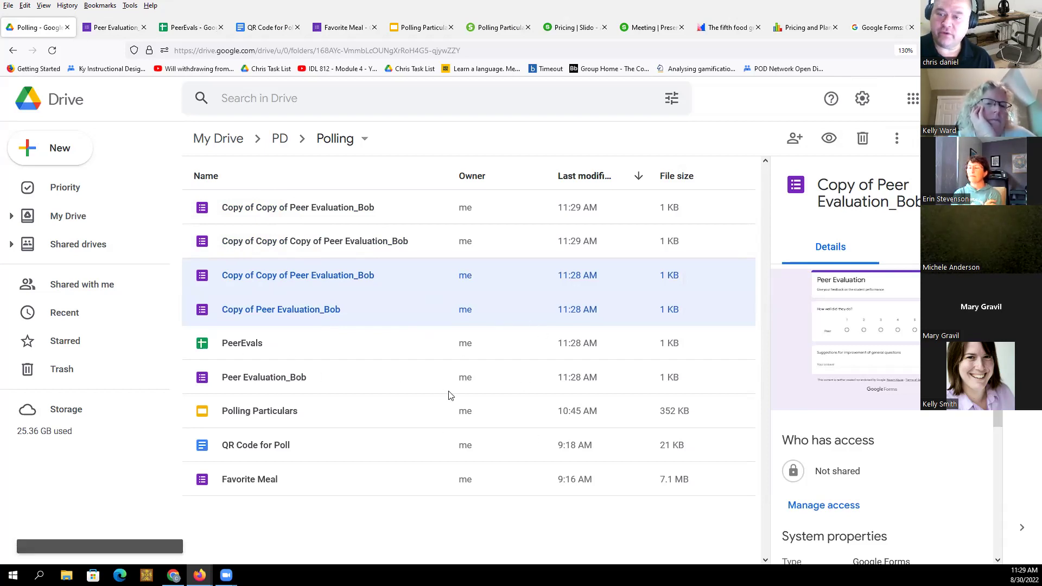
- Open the first copy of the Peer Evaluation form and replace the student's name in its file name with another student's
double_click(314, 316)
left_click(213, 101)
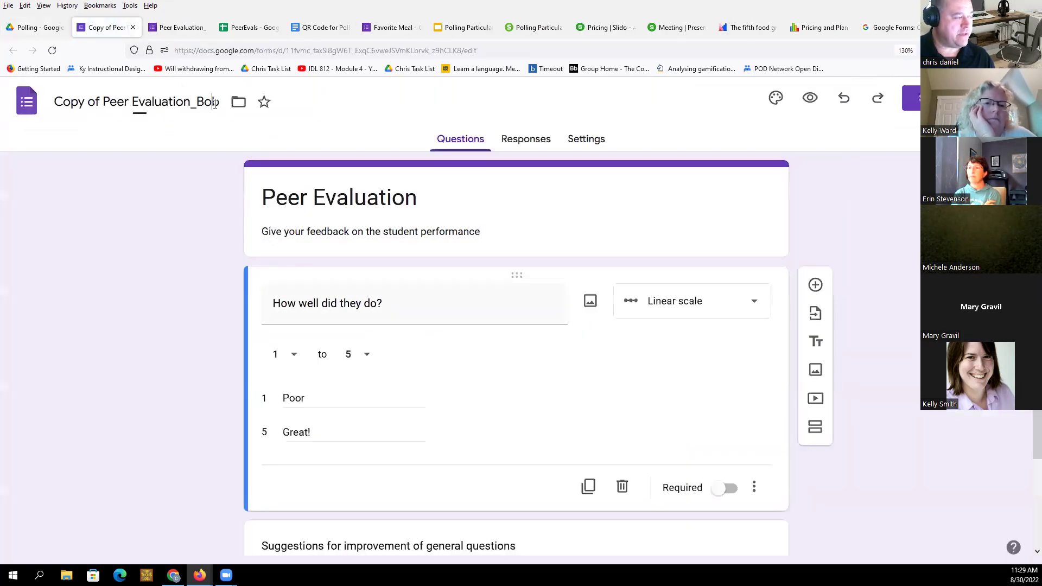
left_click_drag(221, 102, 191, 101)
type("_Suzannbe")
key("BackSpace")
key("BackSpace")
key("BackSpace")
type("ne")
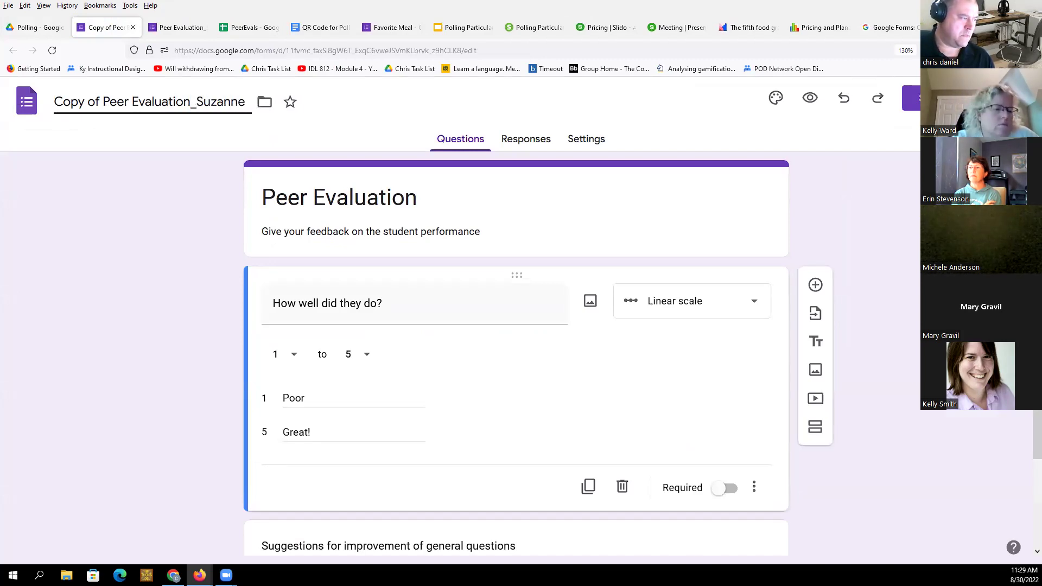
- Add a hyphen and the second student's first name to the form title after Peer Evaluation
left_click(379, 201)
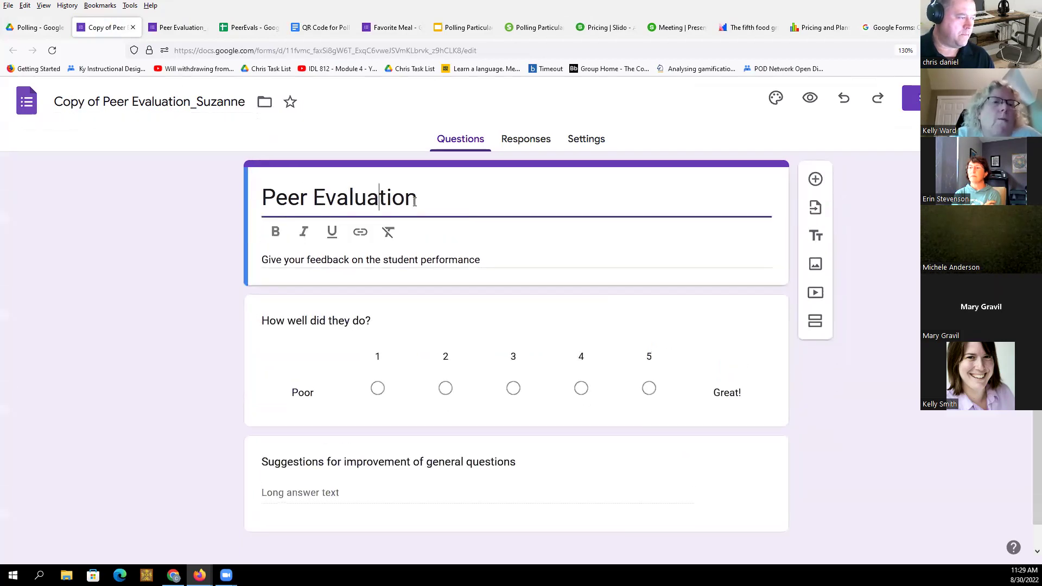
type("- Su")
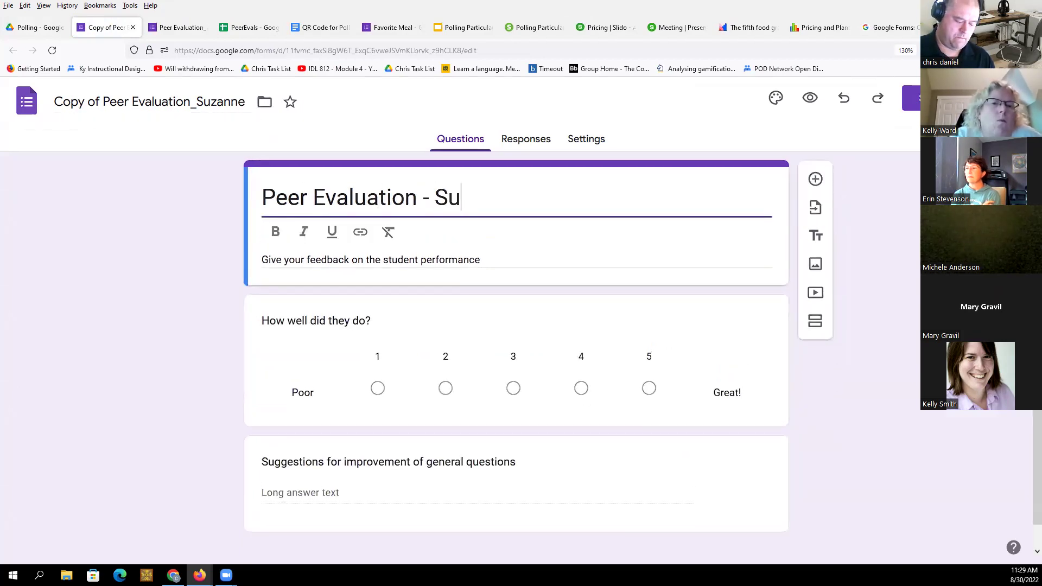
type("zanne")
left_click(178, 230)
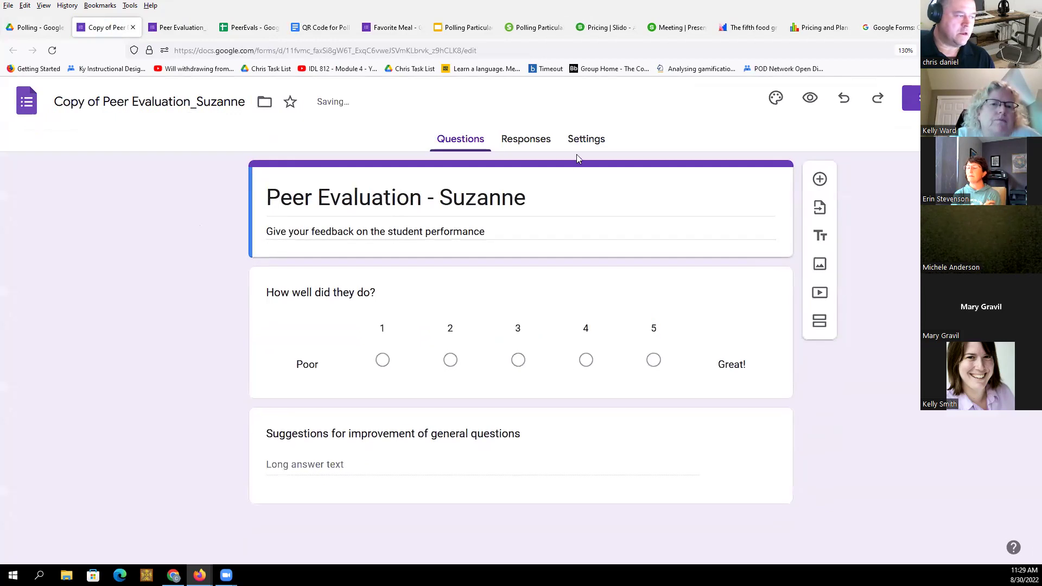
- Link the second student's form responses to the existing PeerEvals spreadsheet
left_click(526, 140)
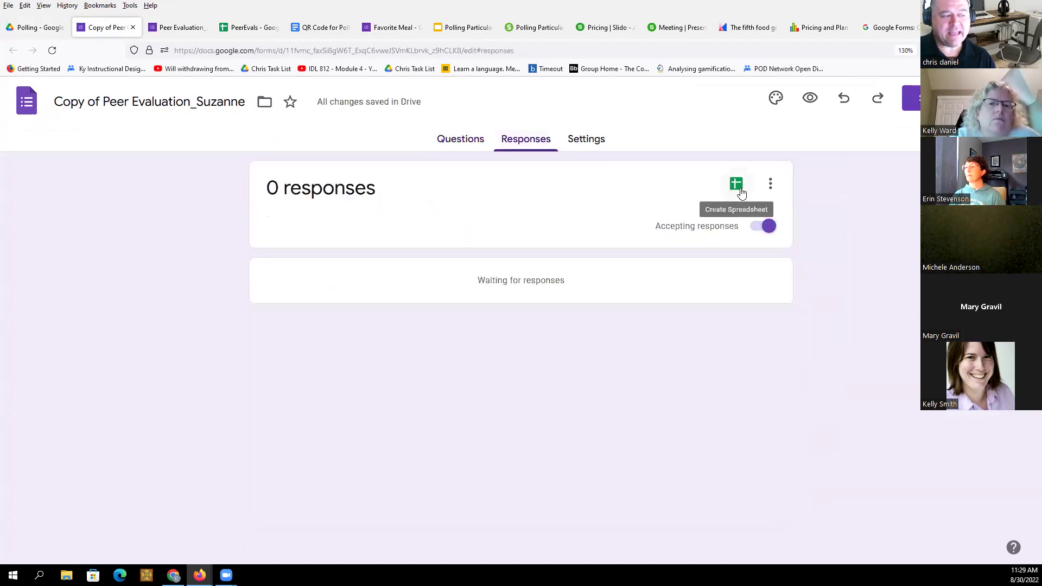
left_click(738, 185)
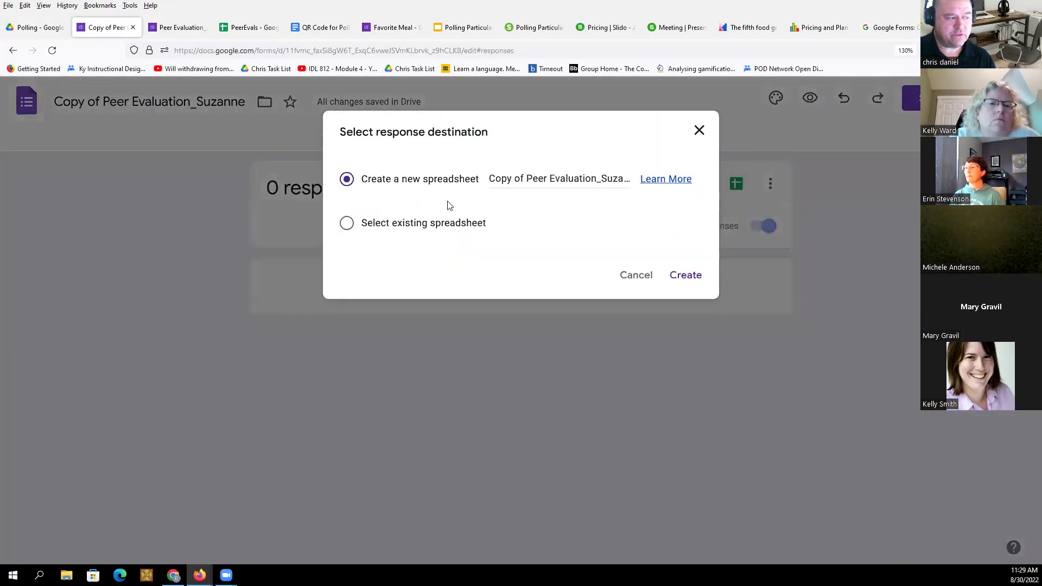
left_click(417, 225)
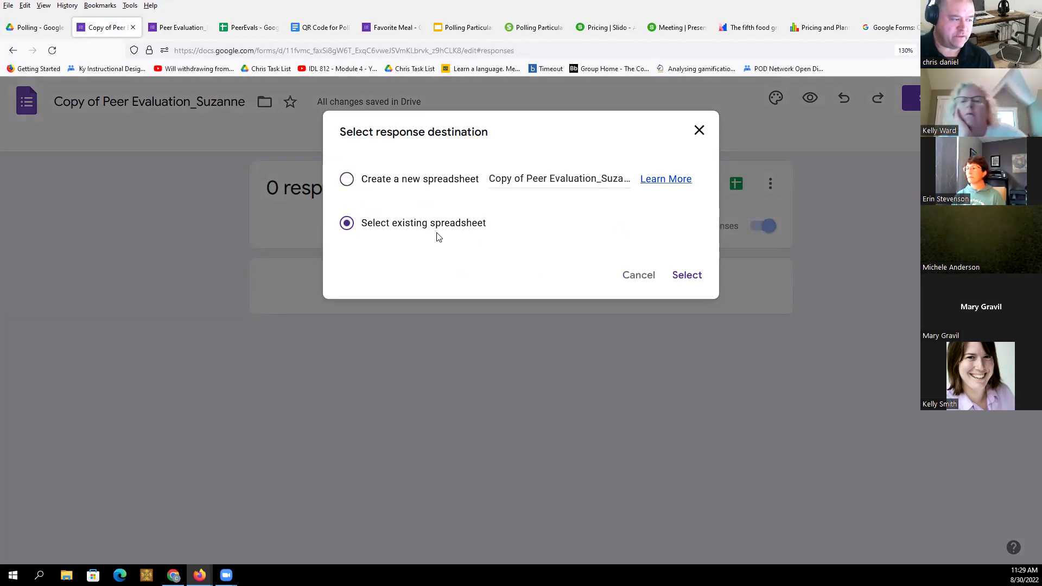
left_click(684, 275)
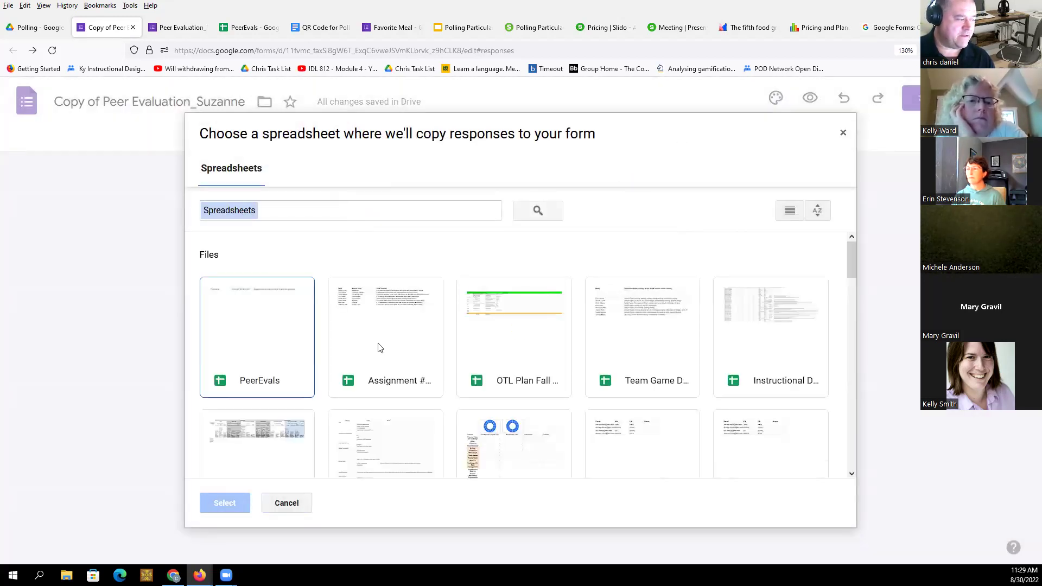
left_click(247, 341)
left_click(225, 503)
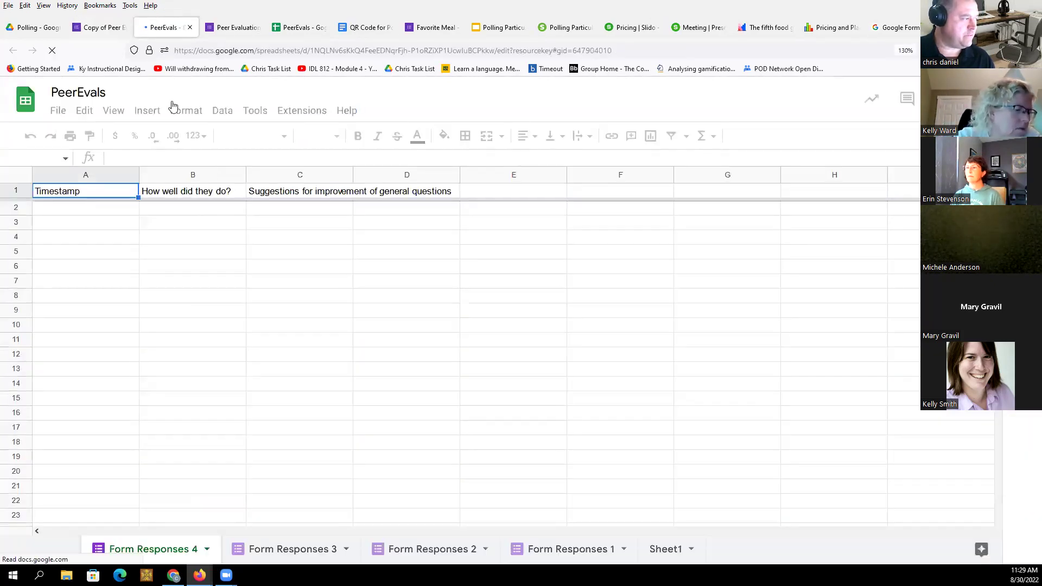
- Return to the second student's evaluation form and copy its shortened sharing link
left_click(114, 34)
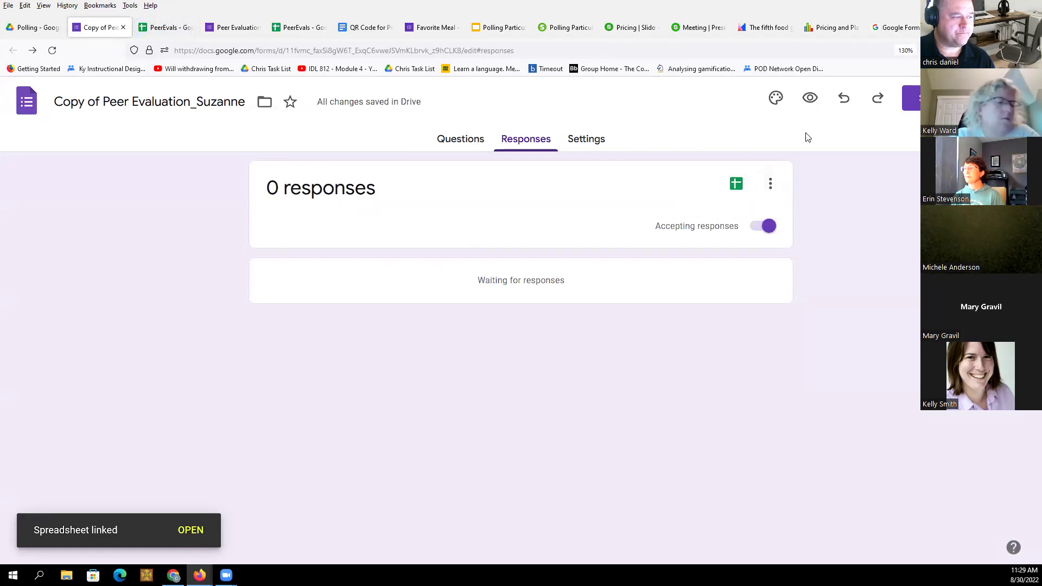
left_click(912, 98)
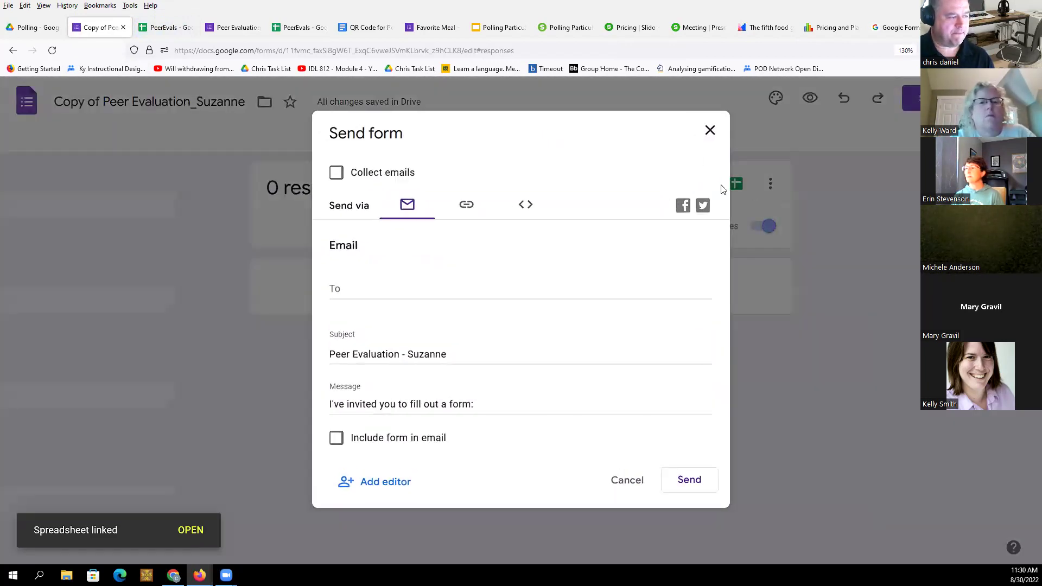
left_click(477, 205)
left_click(399, 297)
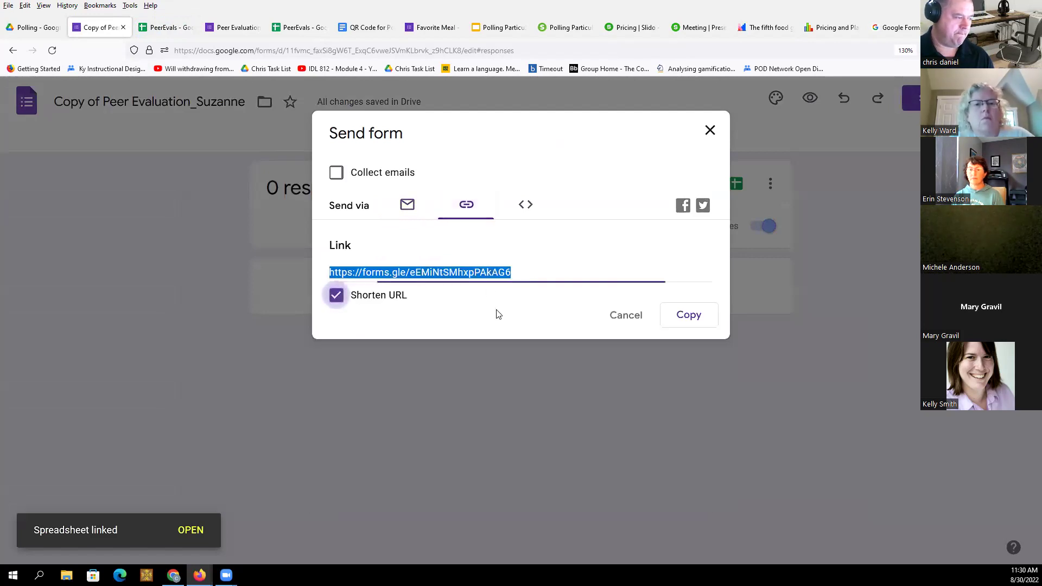
left_click(686, 317)
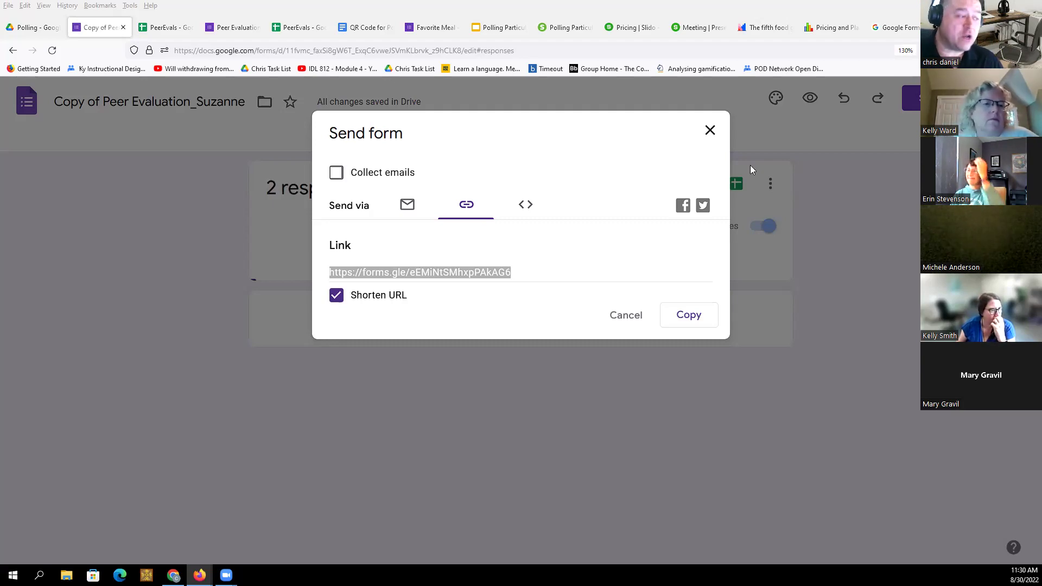
left_click(710, 132)
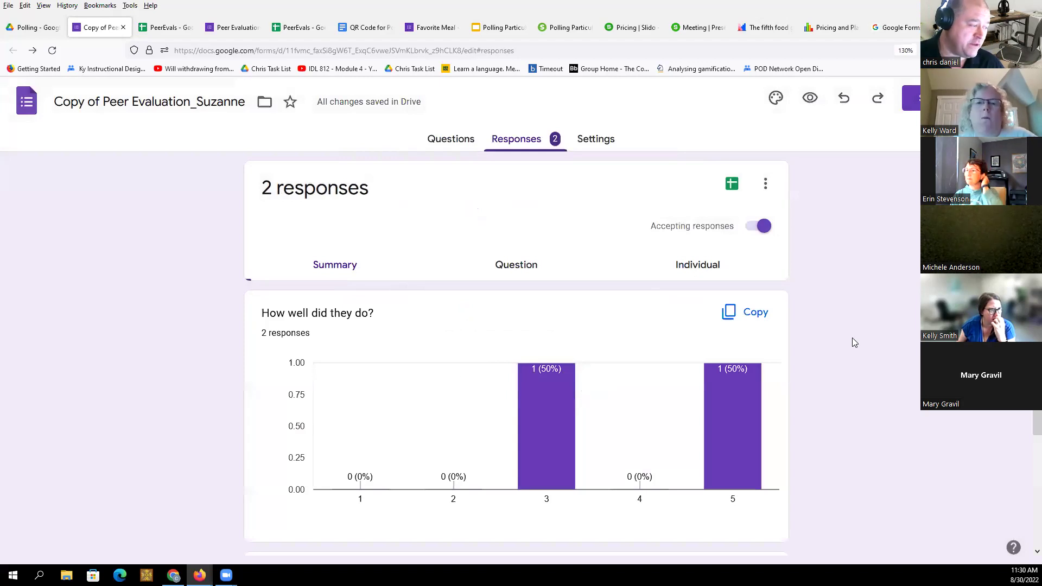
- Review the linked response sheets in the PeerEvals spreadsheet, from Form Responses 4 through Sheet1
left_click(164, 27)
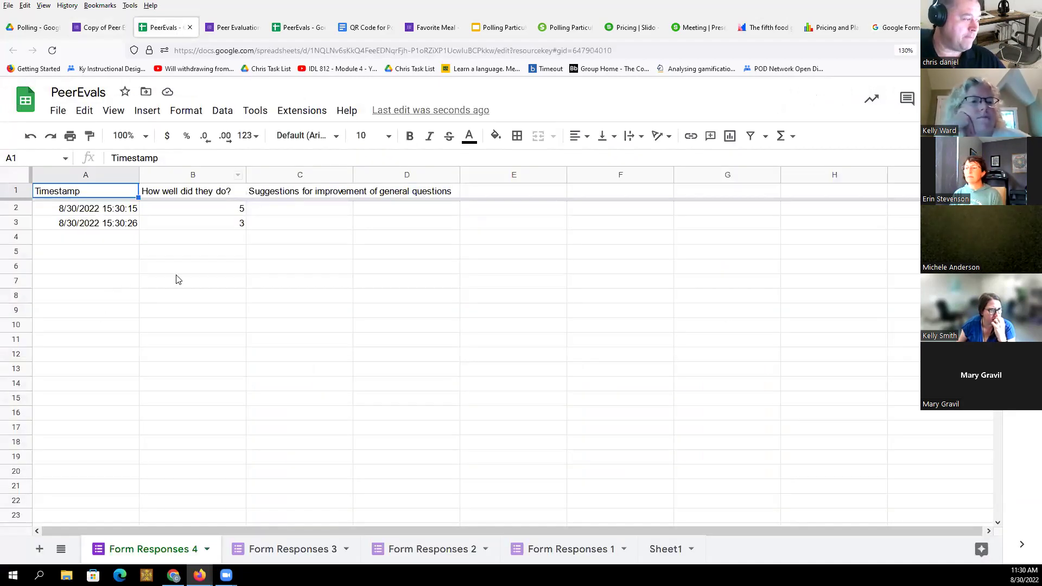
left_click(287, 552)
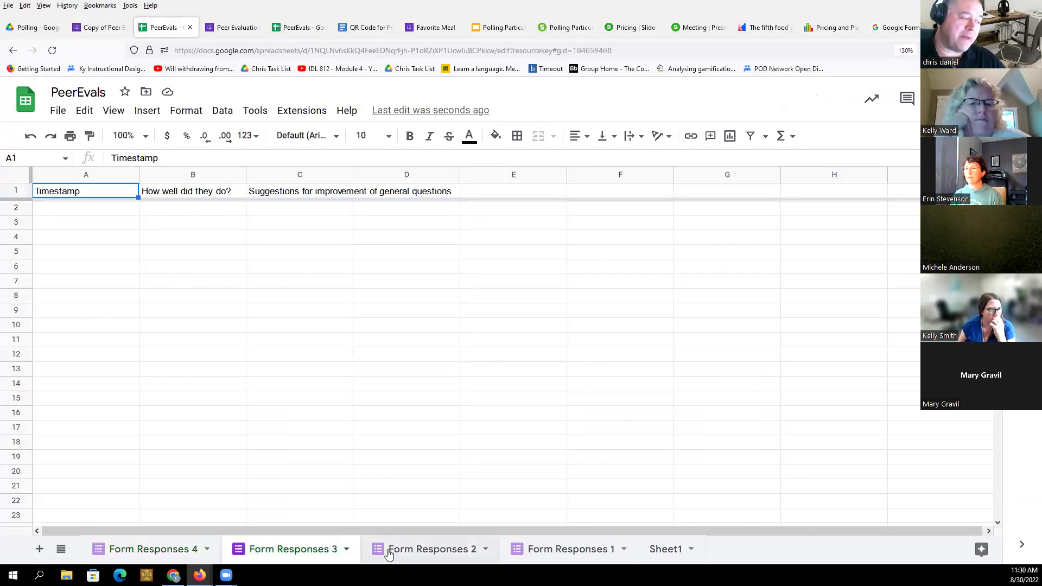
left_click(399, 550)
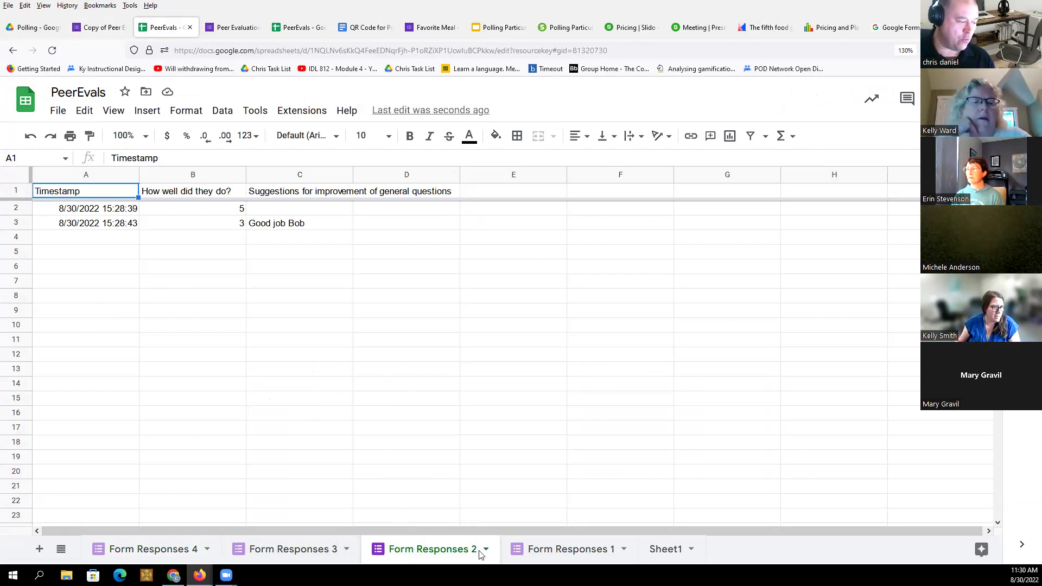
left_click(658, 551)
left_click(606, 551)
- Rename the Form Responses 2 sheet to the first student's first name
left_click(433, 551)
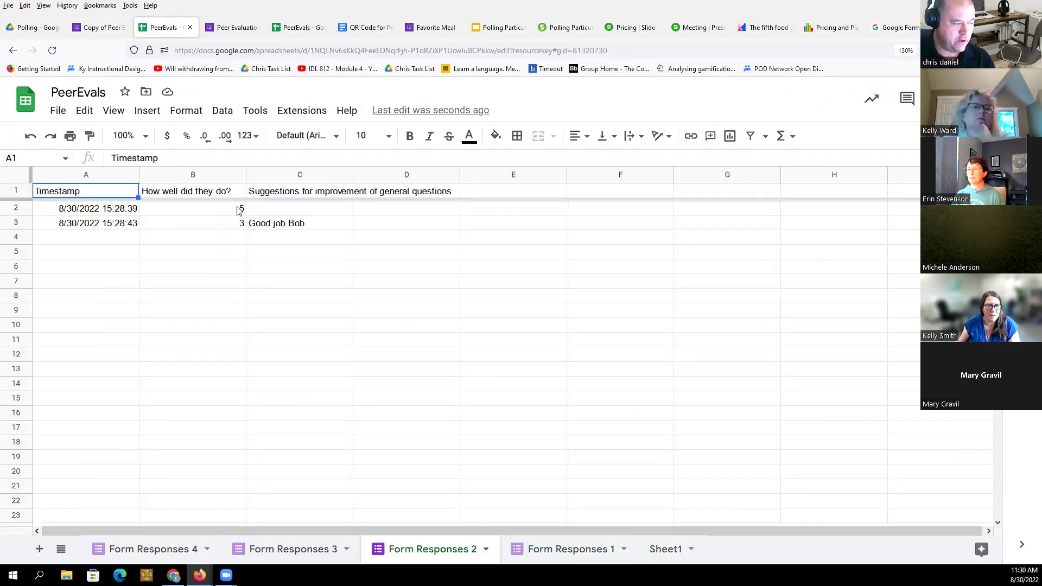
double_click(433, 551)
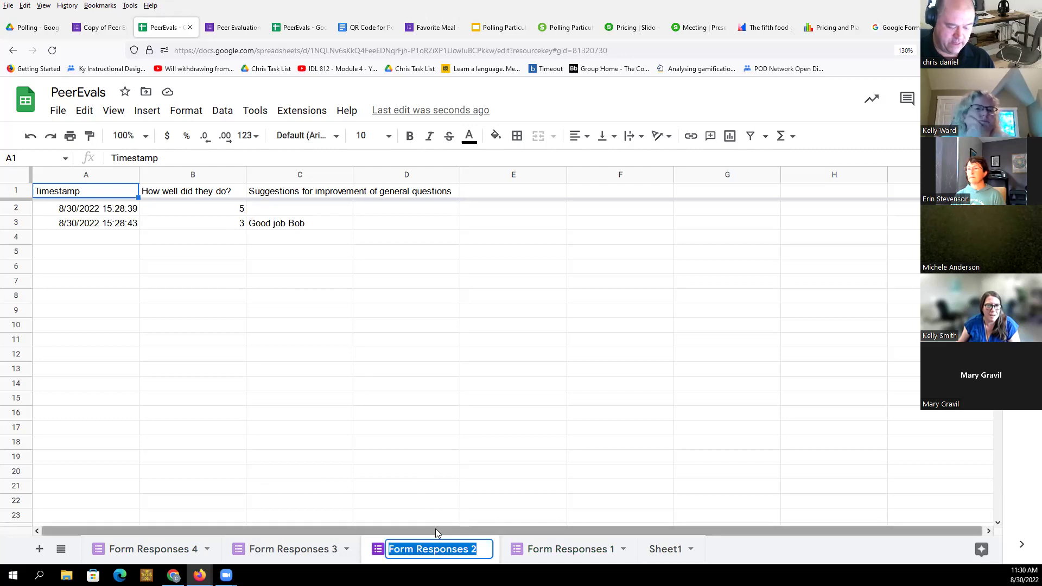
type("Bob")
key("Return")
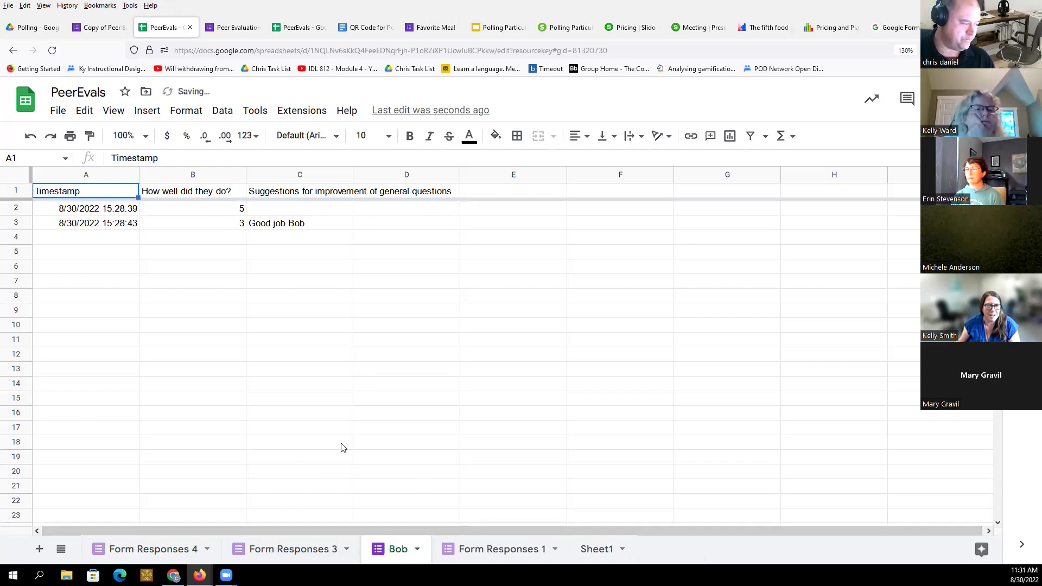
- Try to delete the Form Responses 3 sheet
left_click(305, 560)
left_click(346, 549)
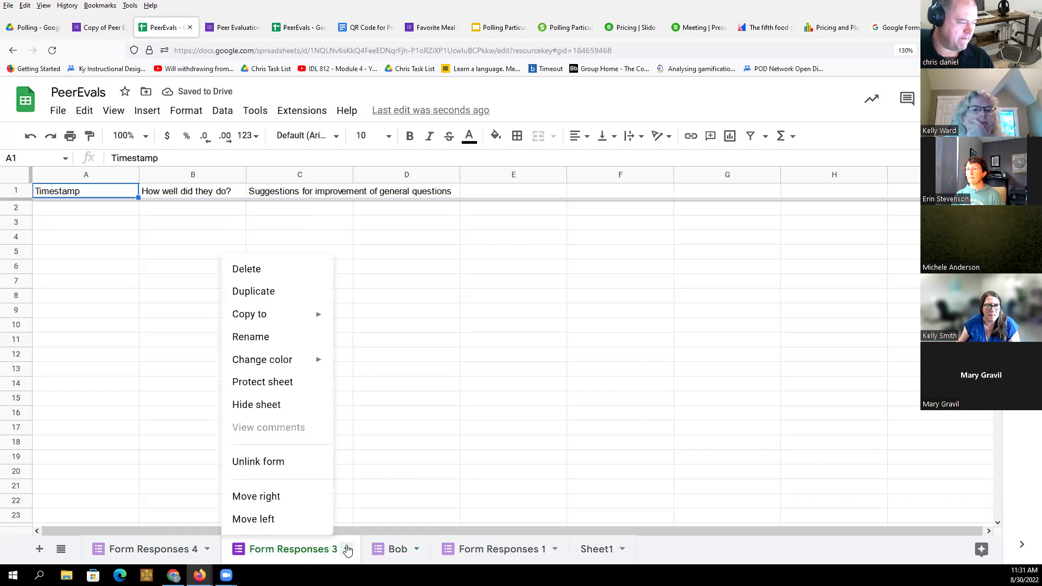
left_click(264, 271)
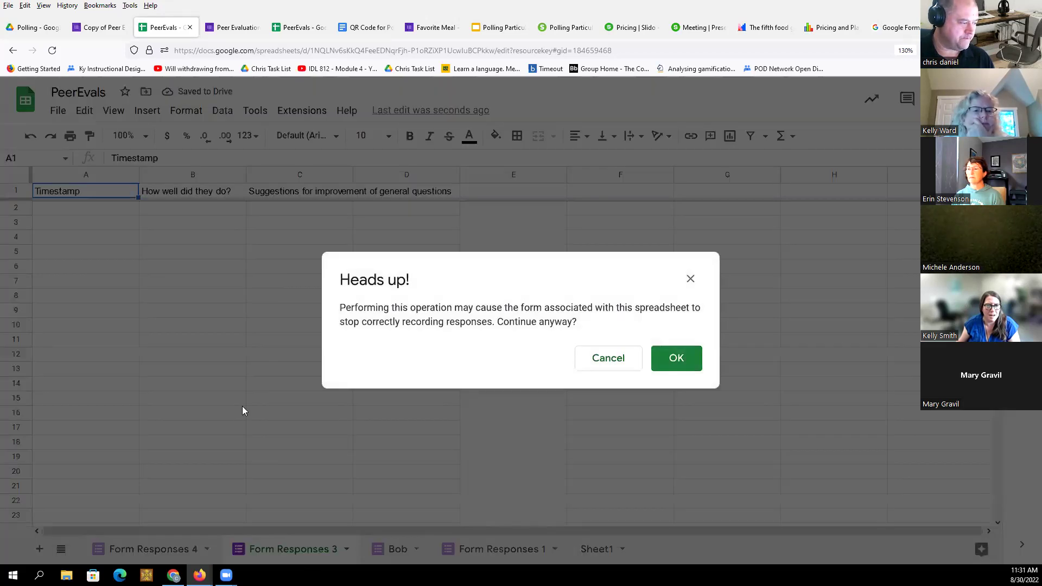
left_click(677, 365)
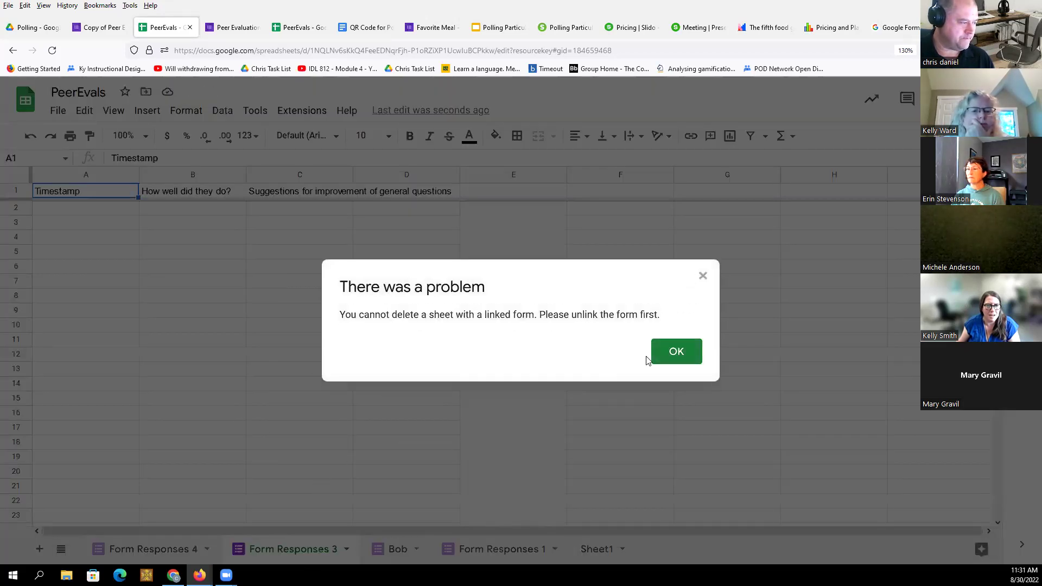
left_click(665, 356)
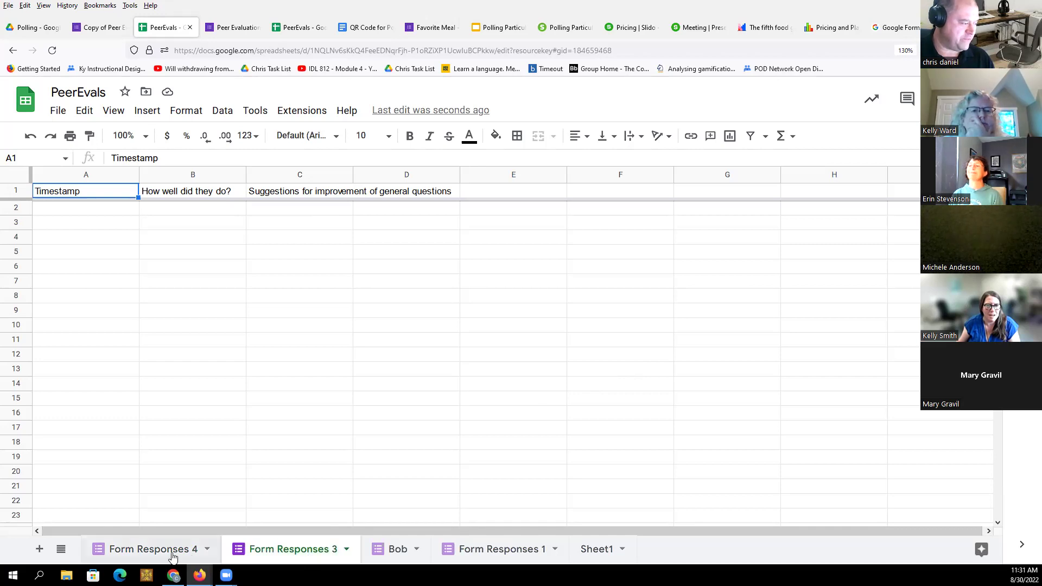
- Check the Form Responses 4 sheet, and copy a shortened sharing link from the second student's evaluation form
left_click(155, 551)
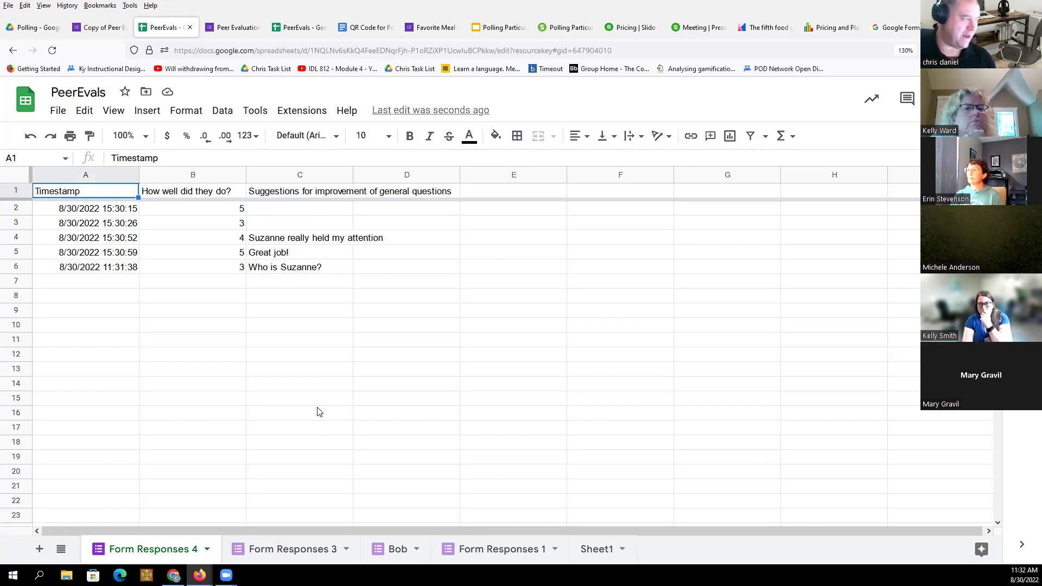
left_click(98, 27)
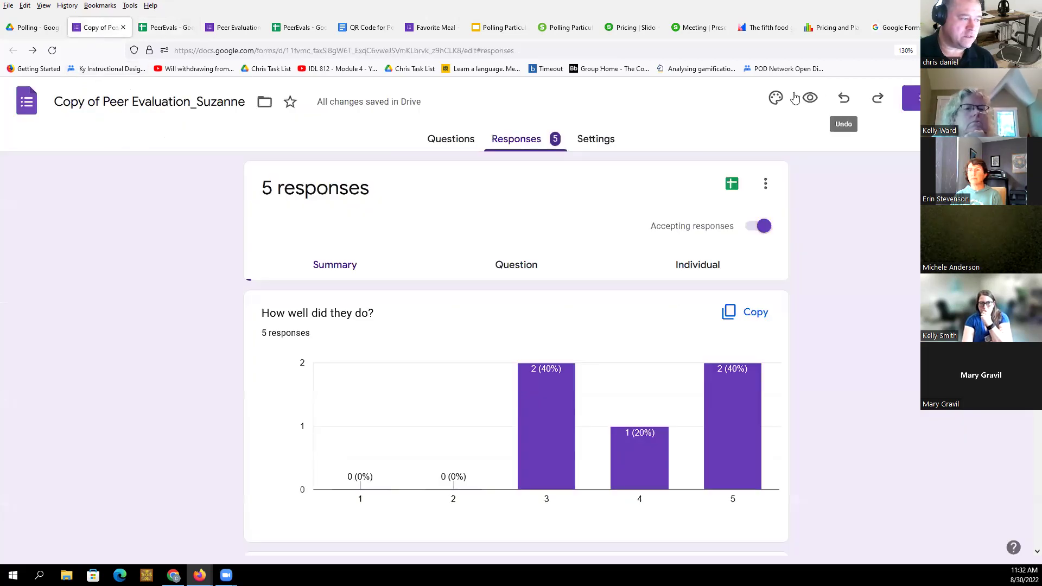
left_click(909, 98)
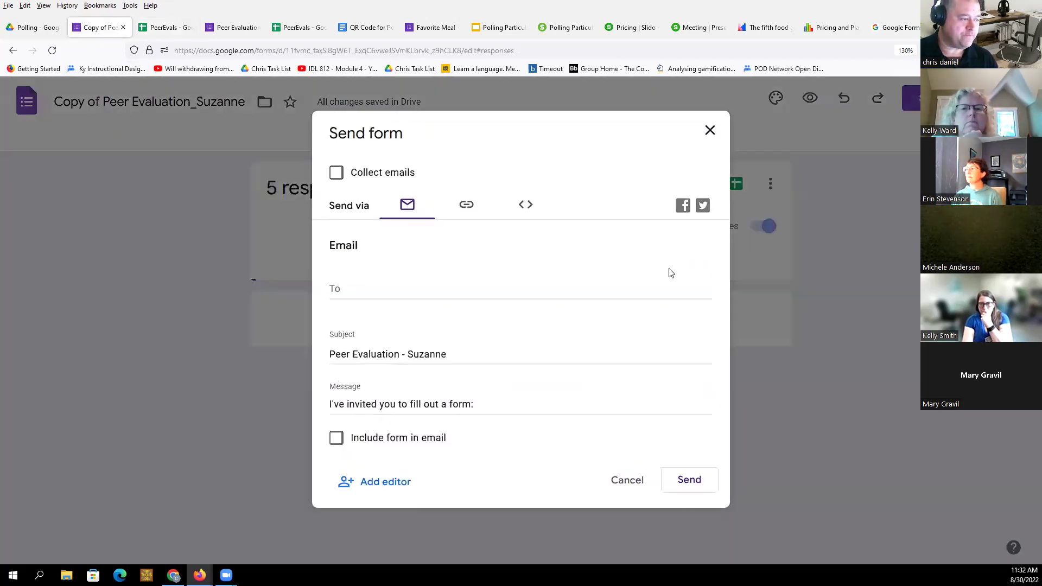
left_click(473, 214)
left_click(370, 297)
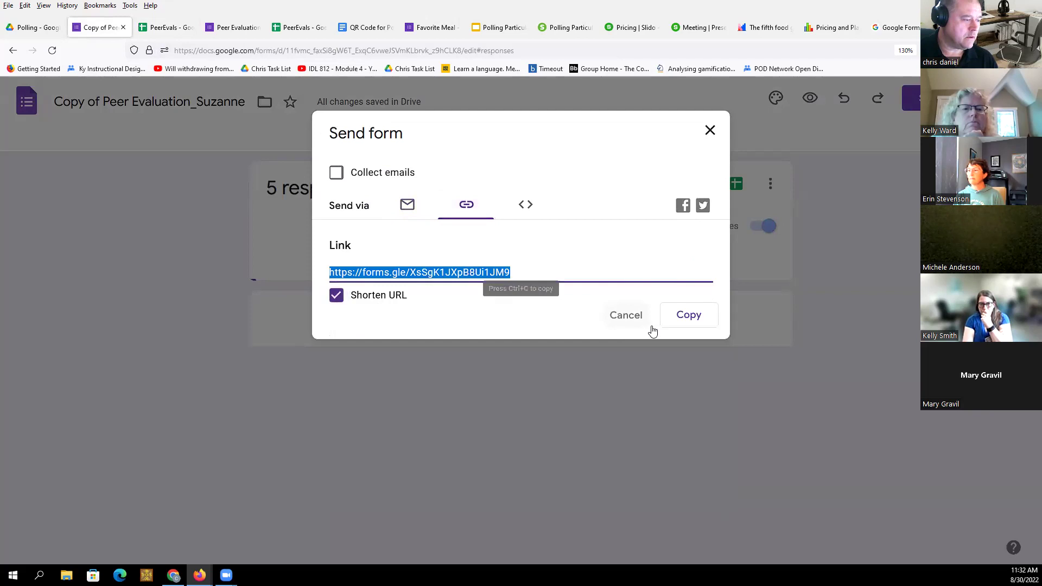
left_click(688, 319)
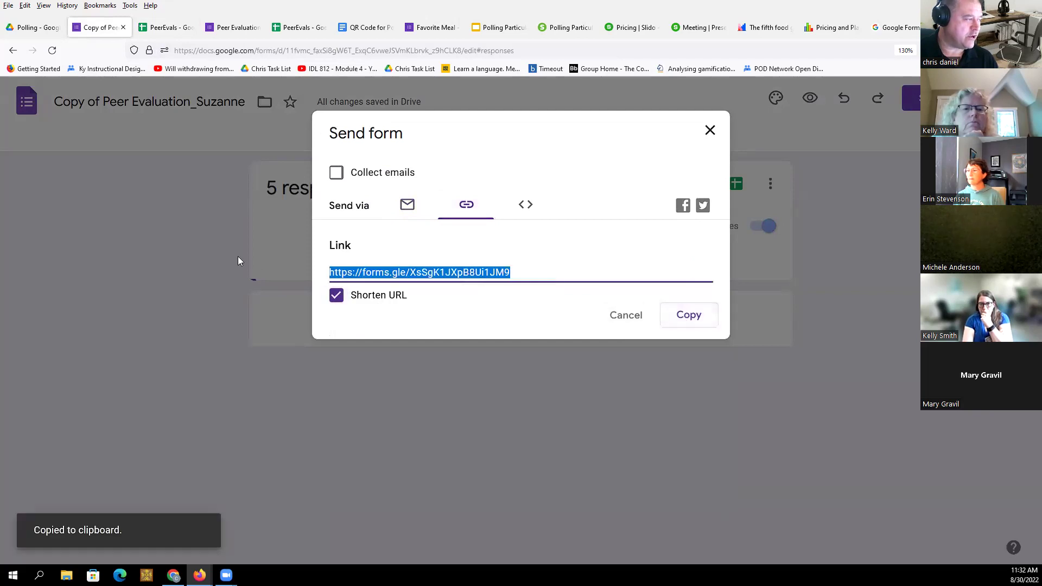
- Create a new Google Docs document in the Polling folder of Google Drive
left_click(7, 34)
left_click(63, 145)
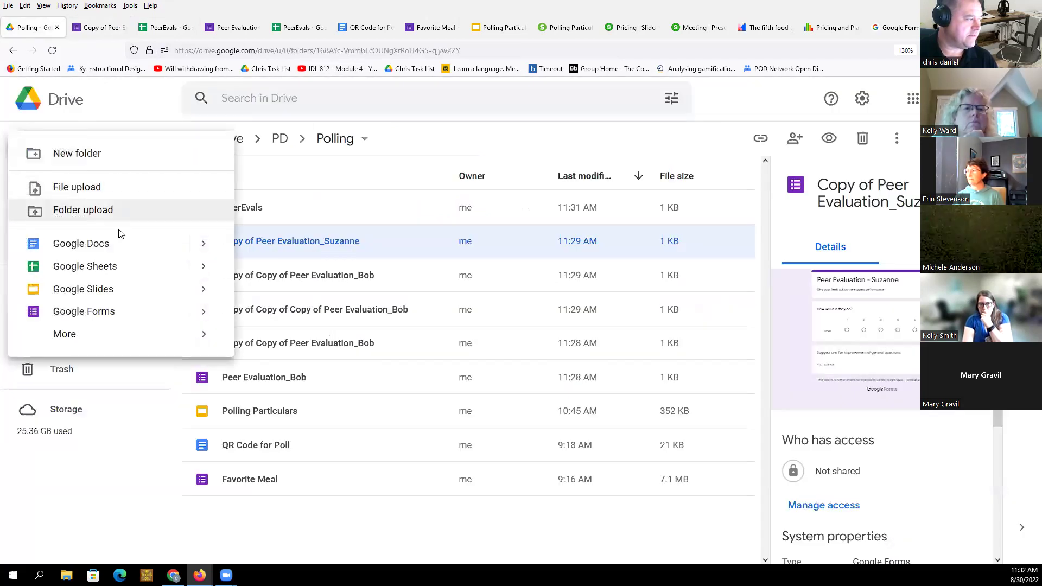
left_click(146, 240)
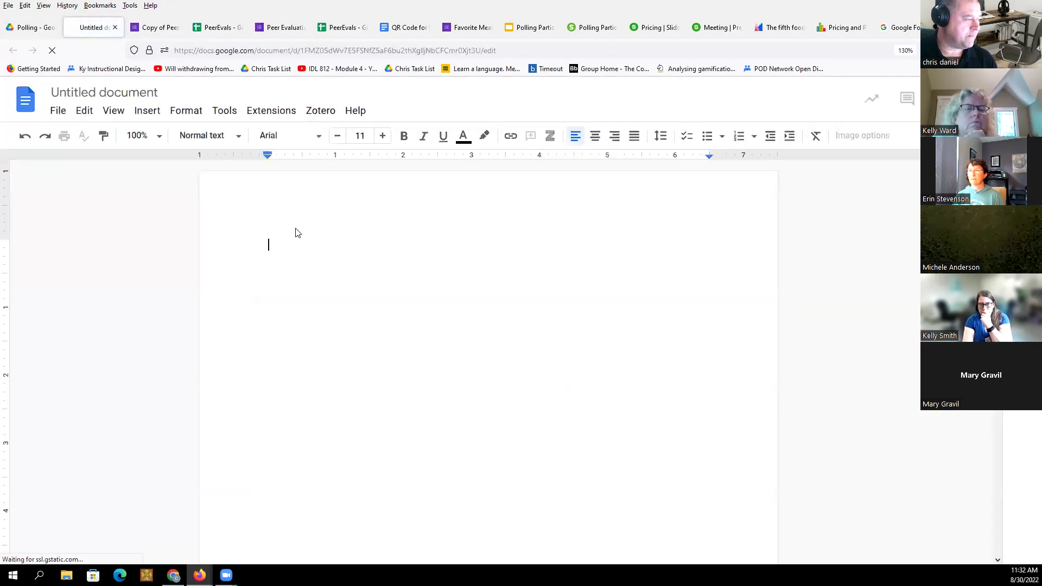
- Enter the first student's first name in possessive form followed by Eval, and hyperlink that text to the copied form address
type("Bob's ")
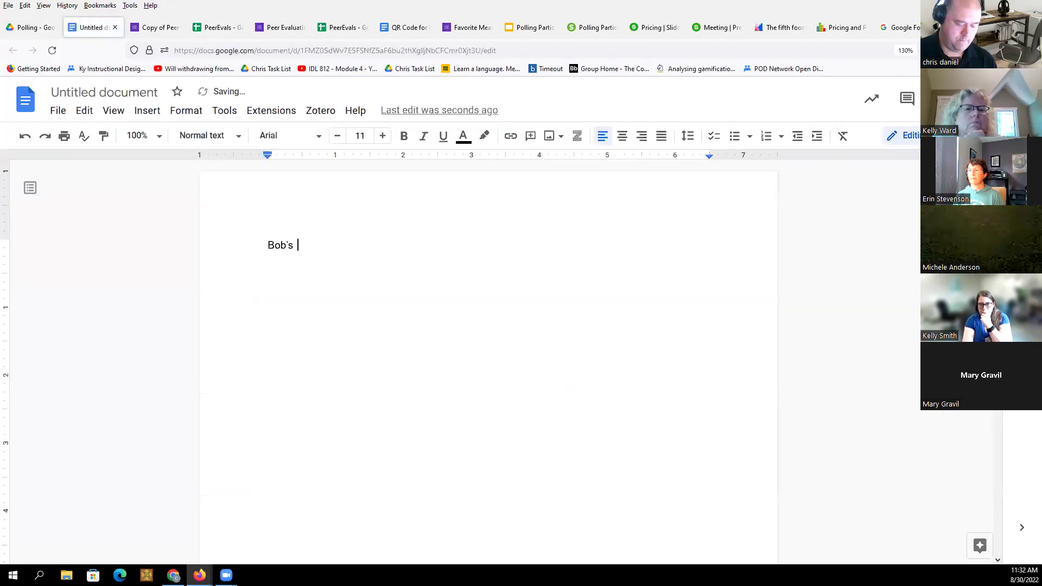
type("Eval")
key("shift+Home")
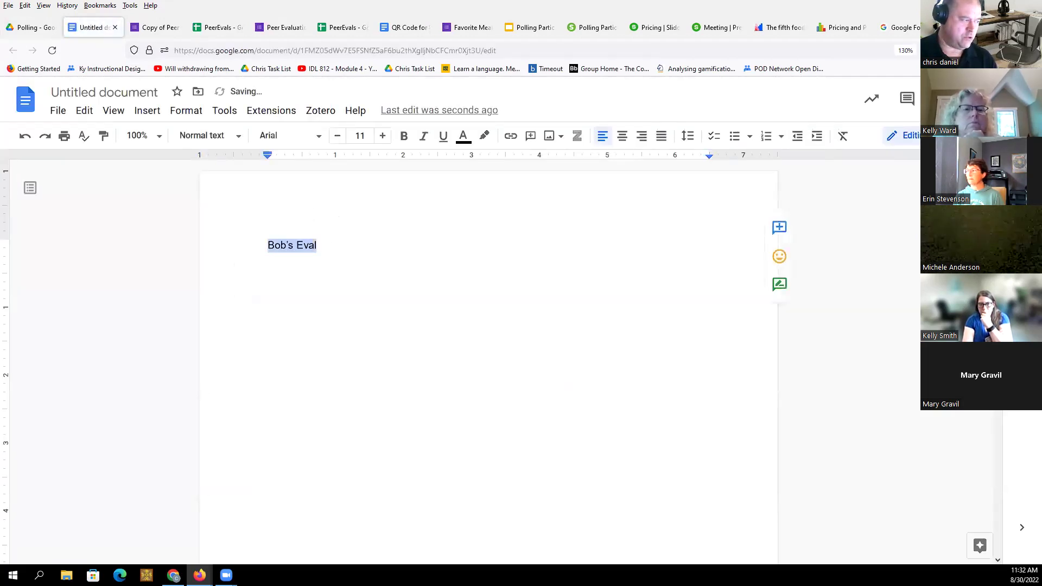
left_click(510, 136)
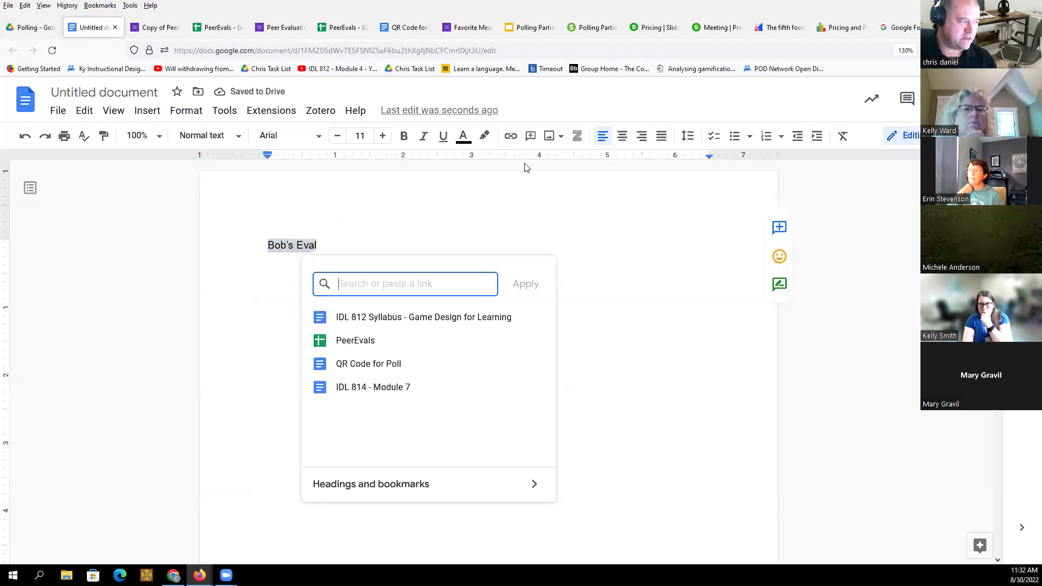
key("ctrl+v")
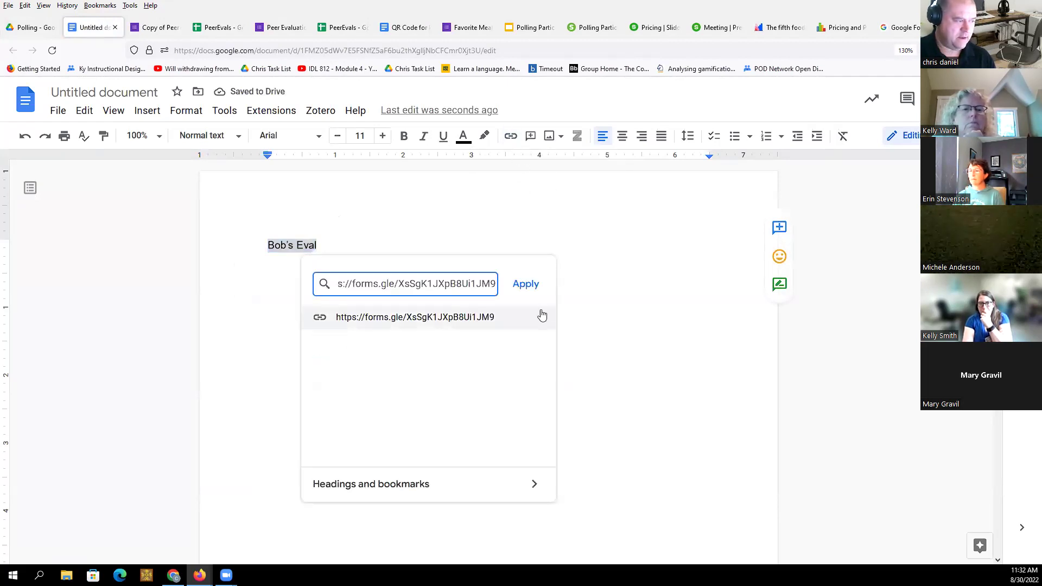
left_click(525, 284)
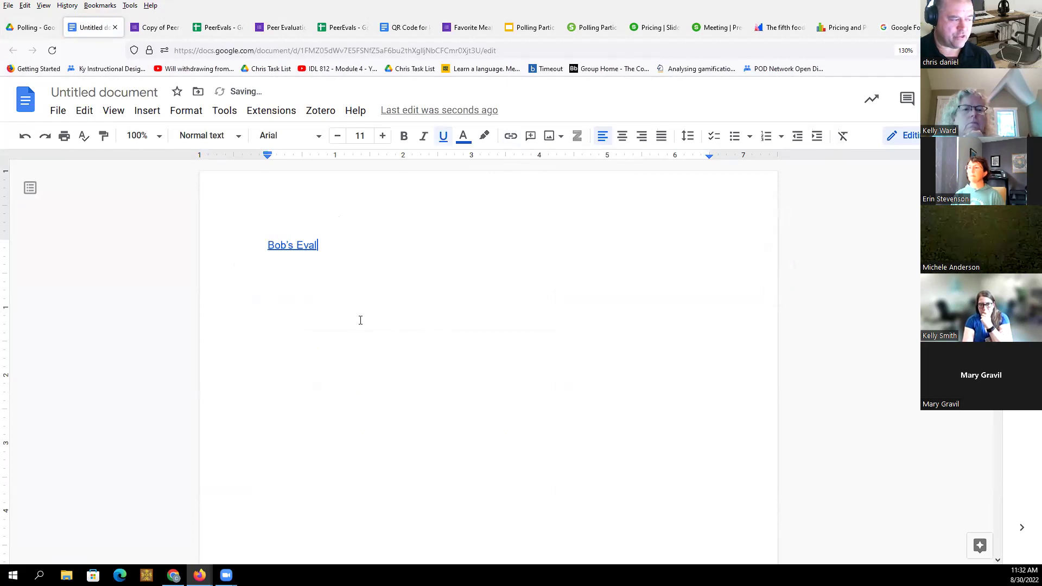
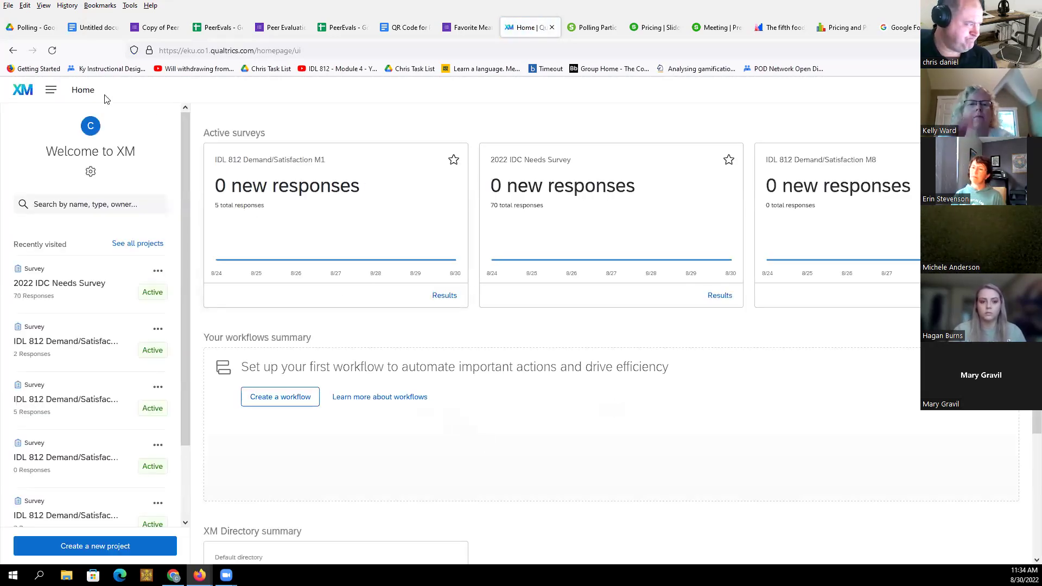
- Open the IDL 812 Demand/Satisfaction M1 survey from the IDL 812 project folder in Qualtrics
left_click(50, 90)
left_click(102, 154)
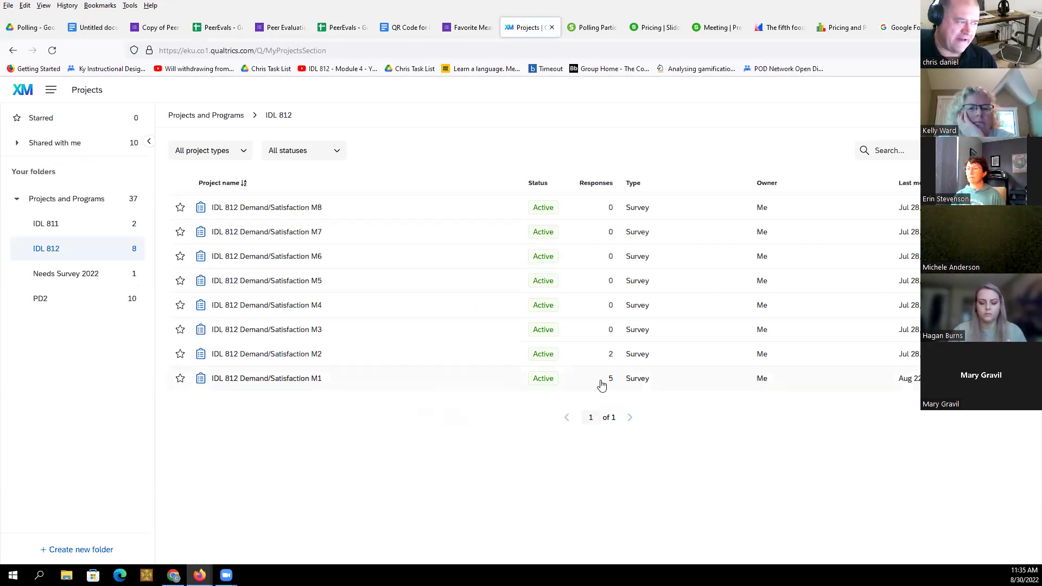
left_click(270, 379)
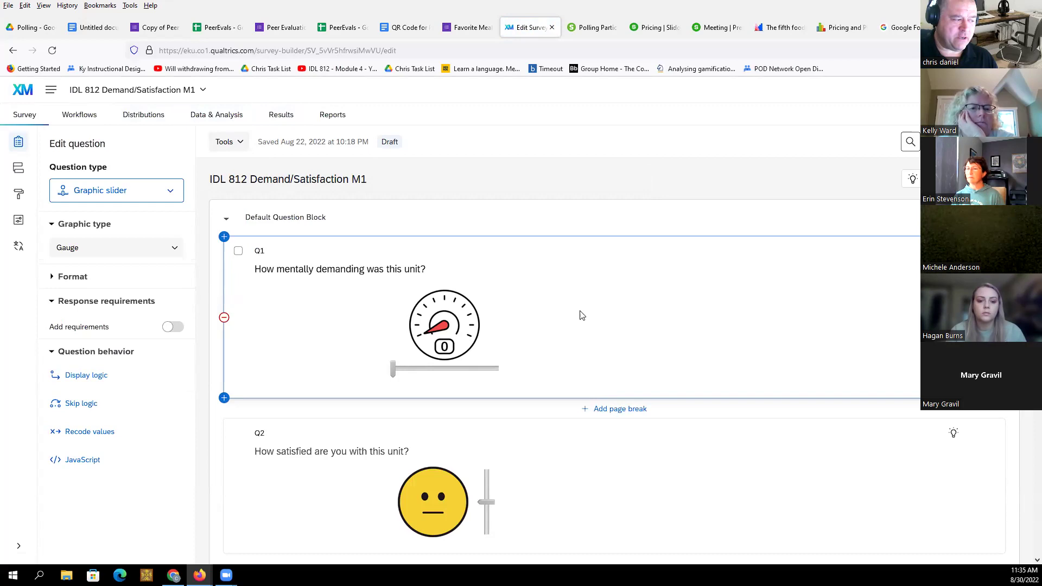
- Review the demand gauge, satisfaction smile slider and open-ended question in the IDL 812 Demand/Satisfaction M1 survey
left_click(394, 371)
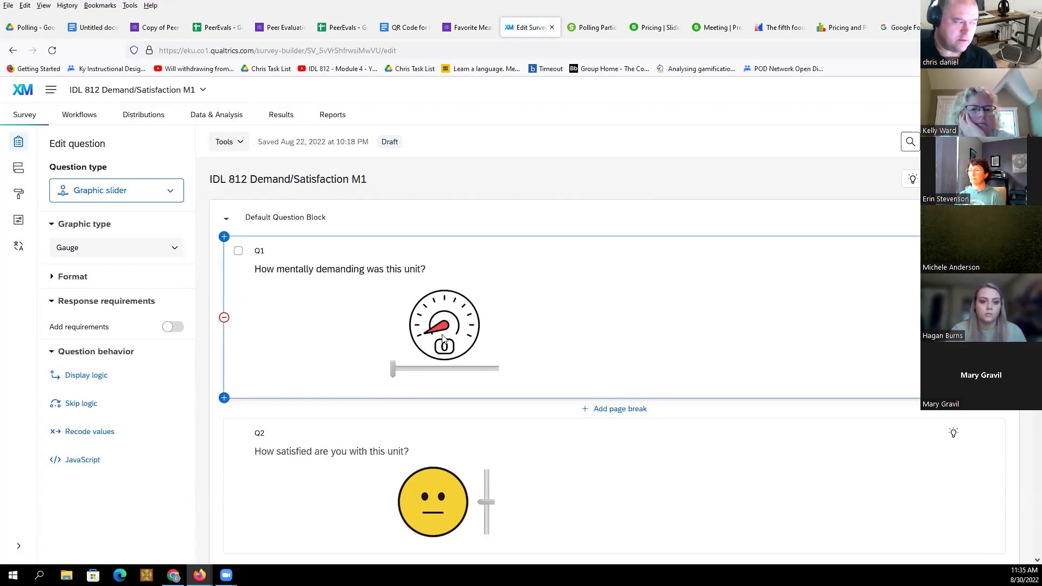
scroll(531, 364, "down", 2)
left_click(489, 397)
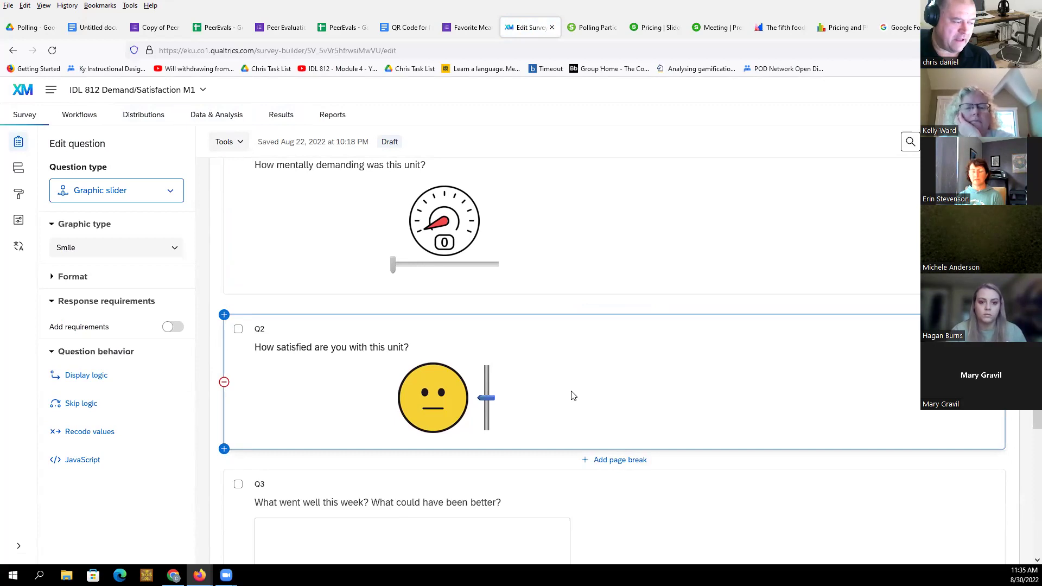
scroll(579, 381, "down", 2)
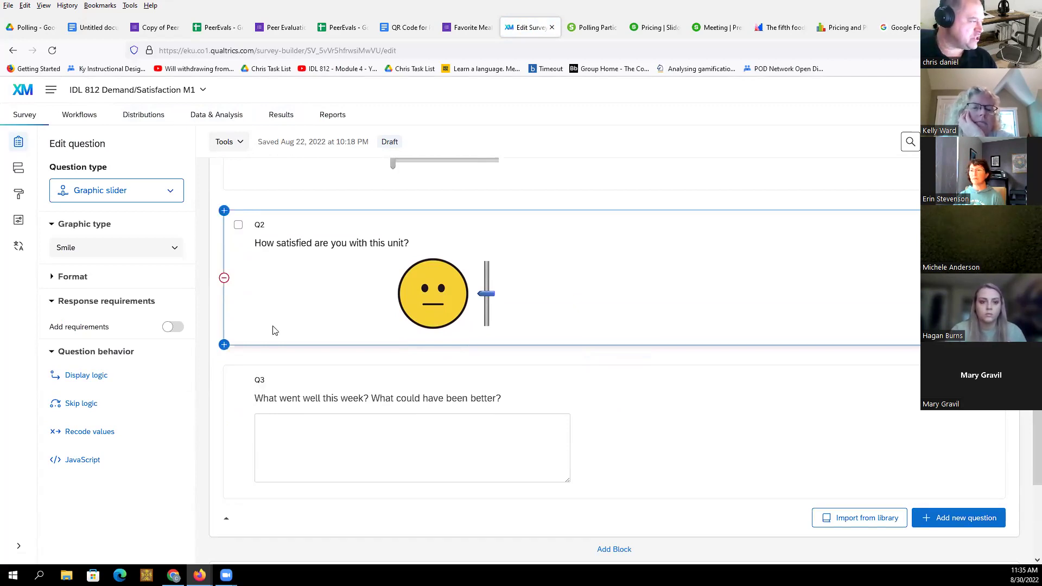
scroll(347, 436, "up", 4)
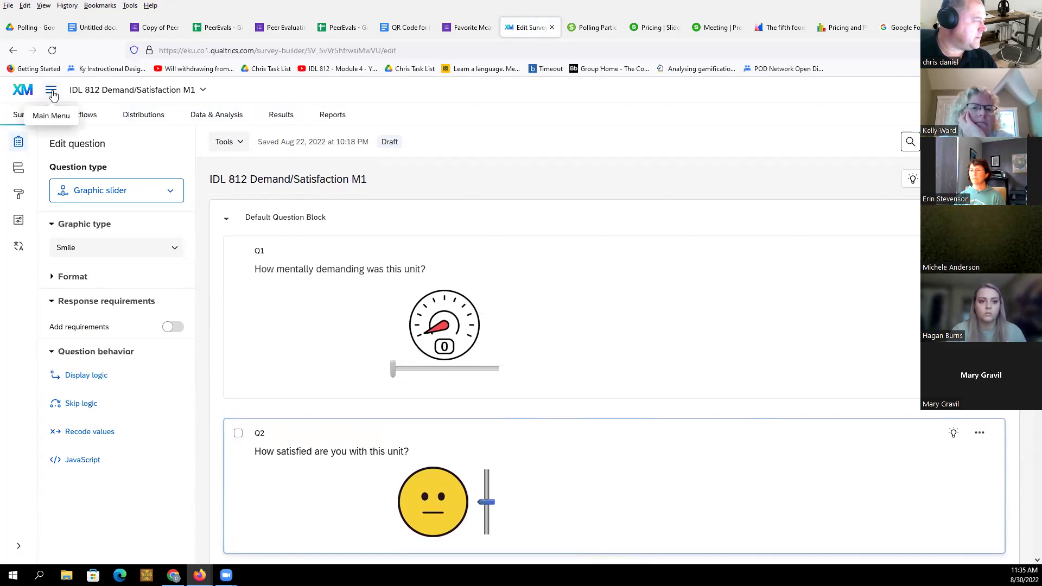
- Return to the IDL 812 project list and open the IDL 812 Demand/Satisfaction M2 survey
left_click(118, 98)
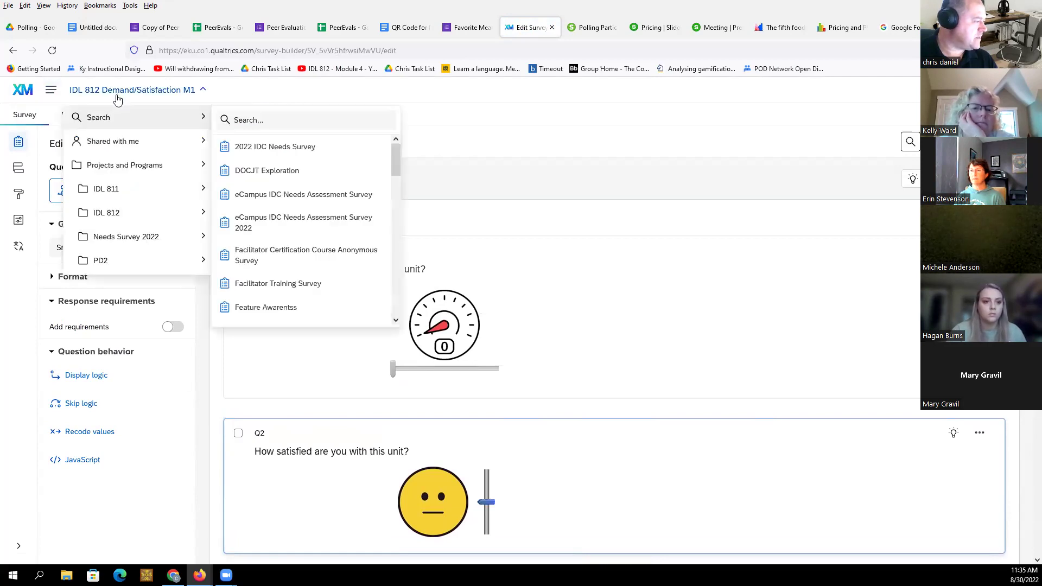
left_click(13, 50)
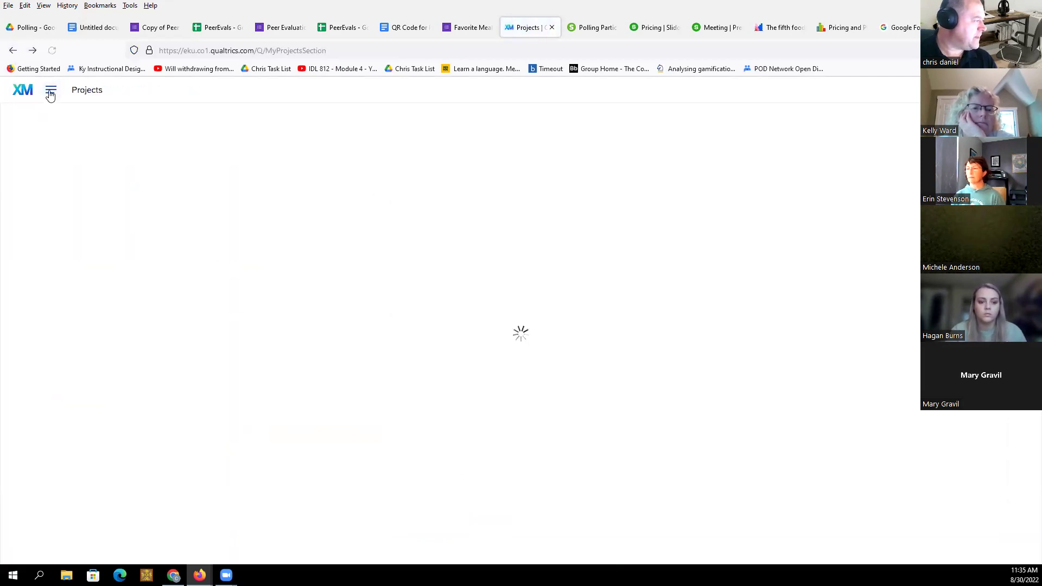
left_click(51, 92)
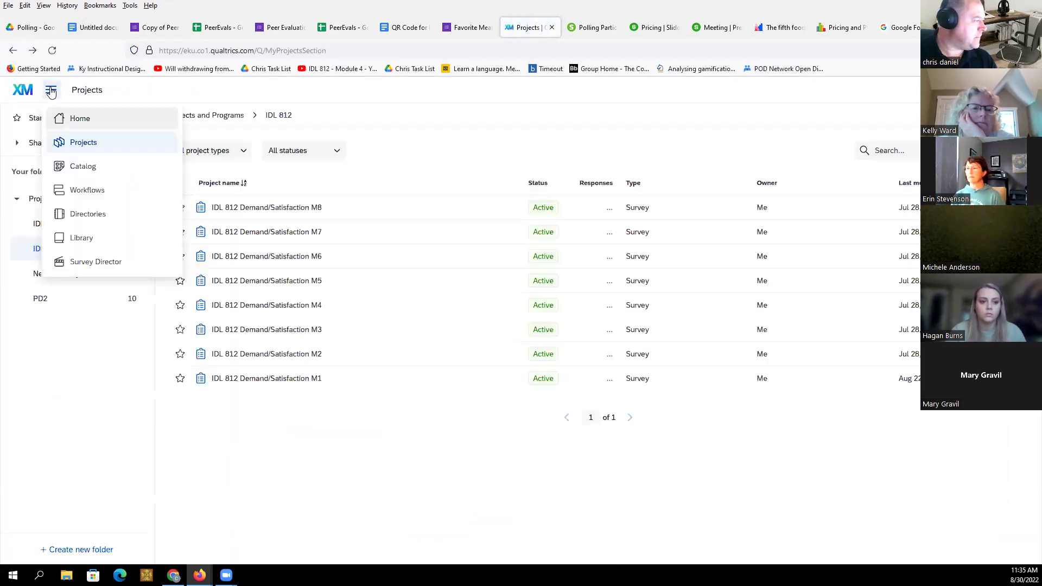
left_click(287, 368)
left_click(410, 278)
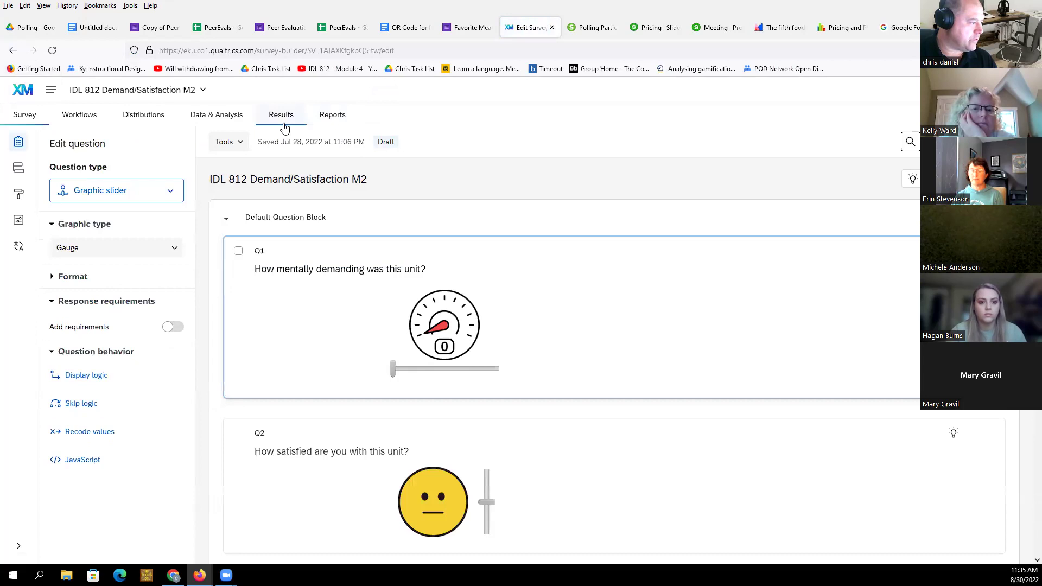
- Open the M2 survey's results and review the default report from Q1 through the Q3 written responses
left_click(282, 124)
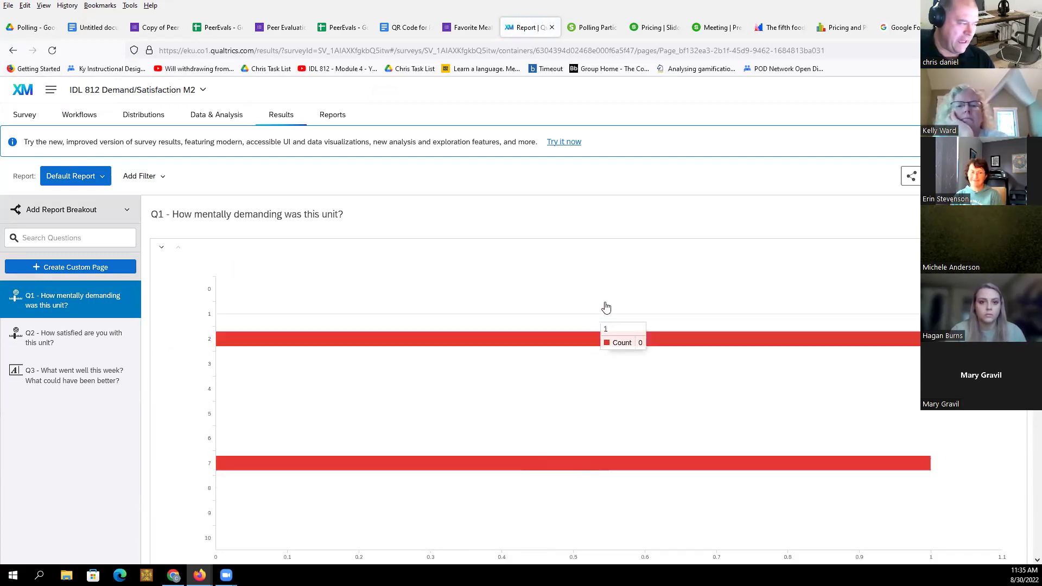
scroll(607, 308, "down", 10)
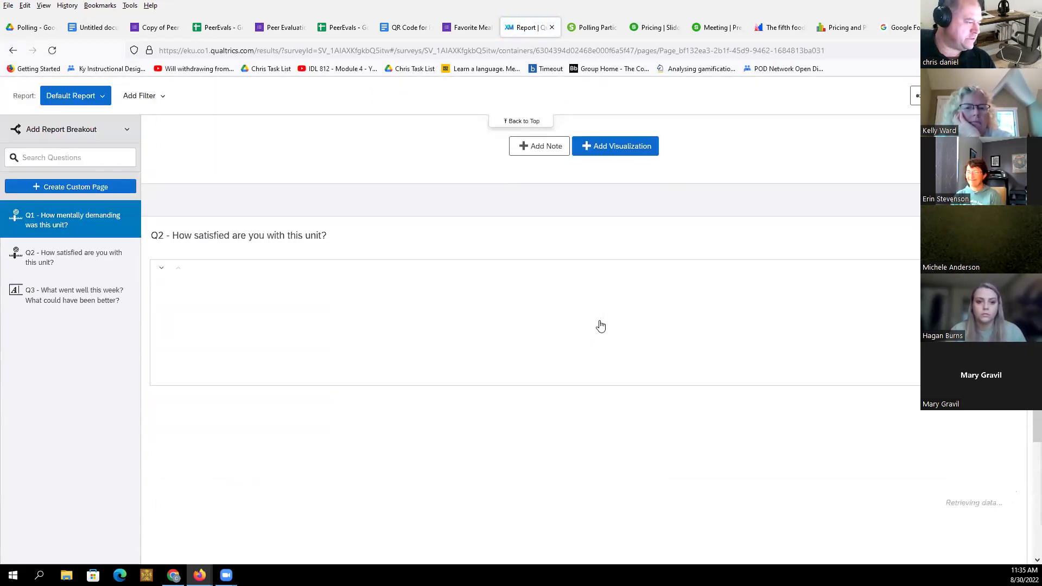
scroll(599, 331, "down", 3)
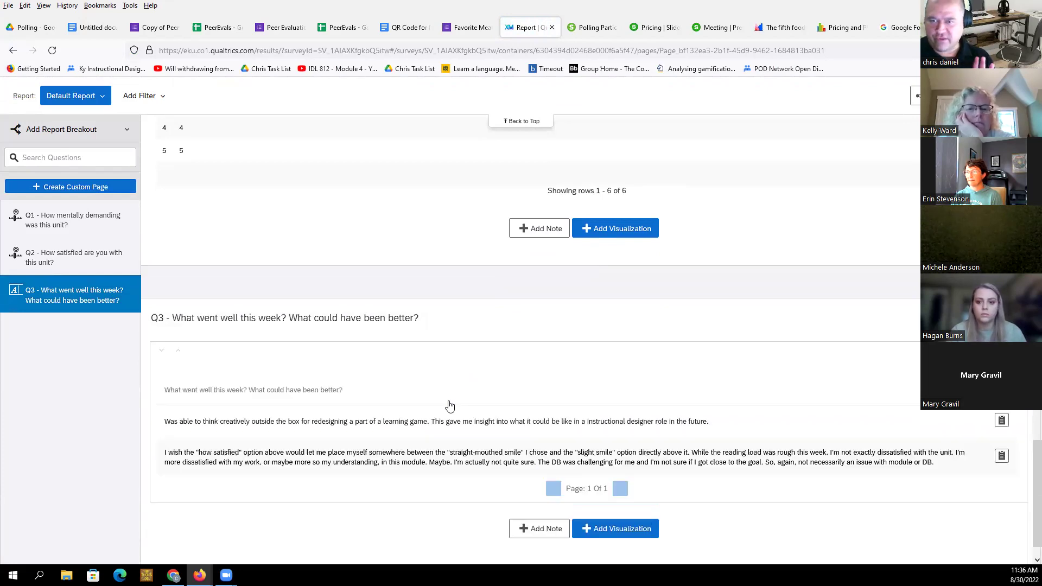
scroll(452, 382, "down", 1)
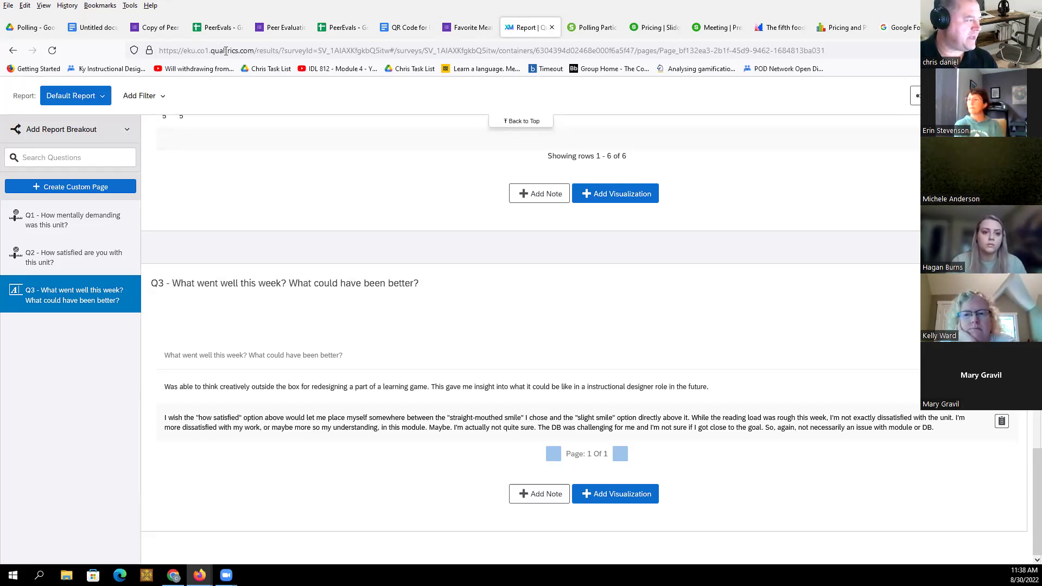
- Search the web for "eku qualtrics" and open the Office of Institutional Research's Qualtrics page
left_click(287, 53)
type("eku ")
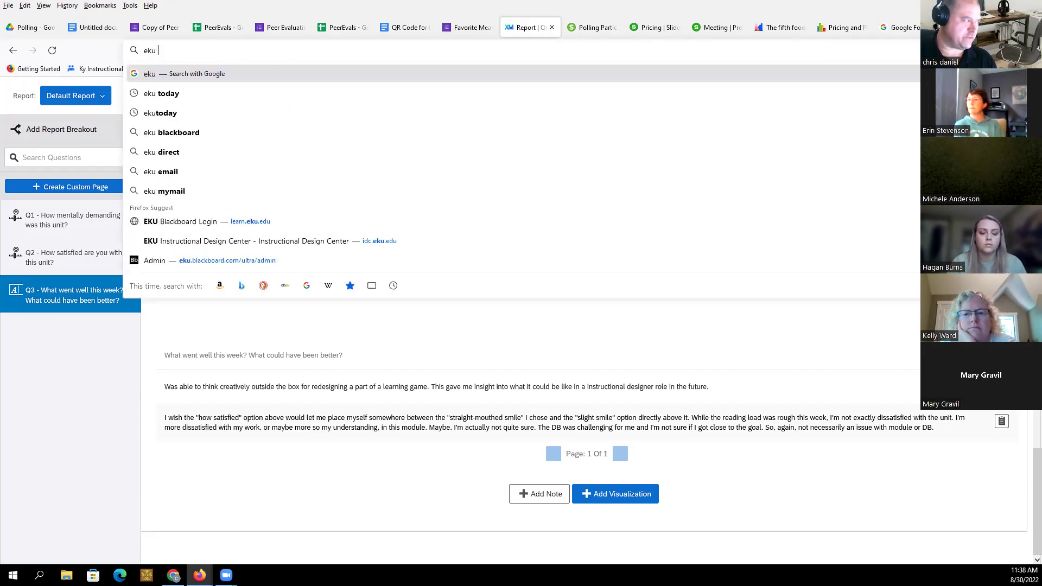
type("qualtr")
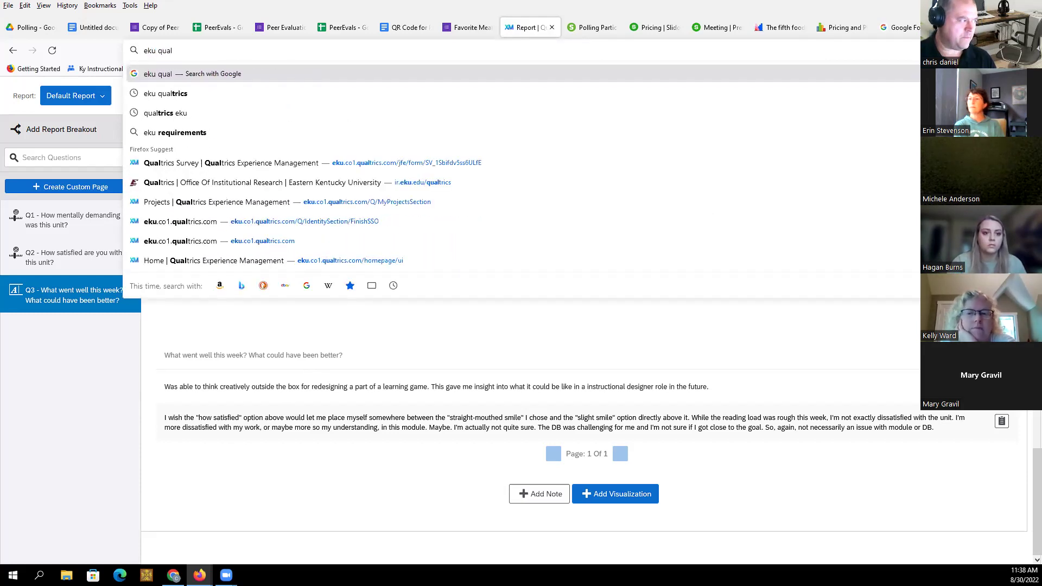
key("BackSpace")
key("BackSpace")
type("trics")
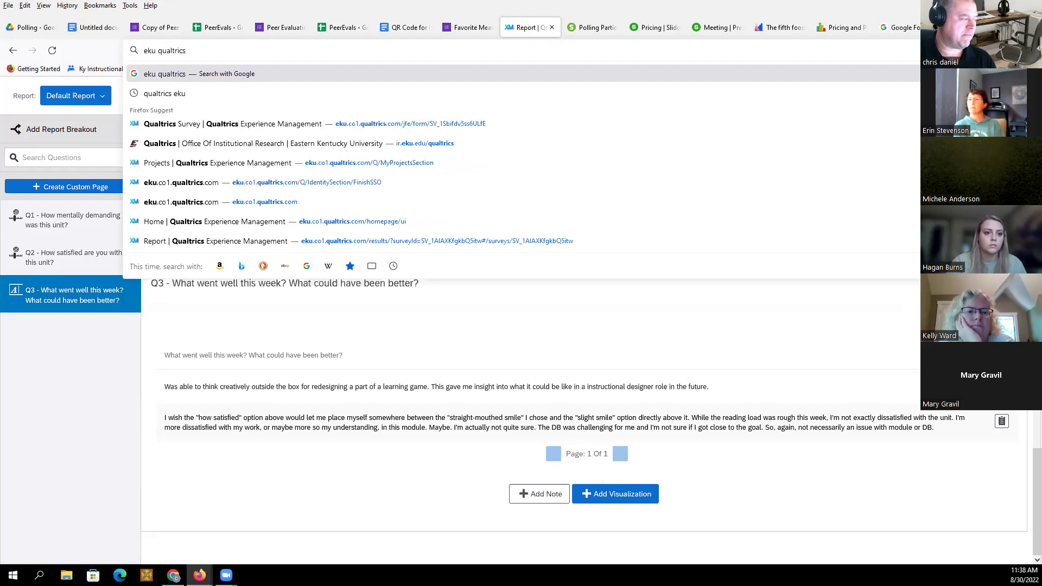
key("Return")
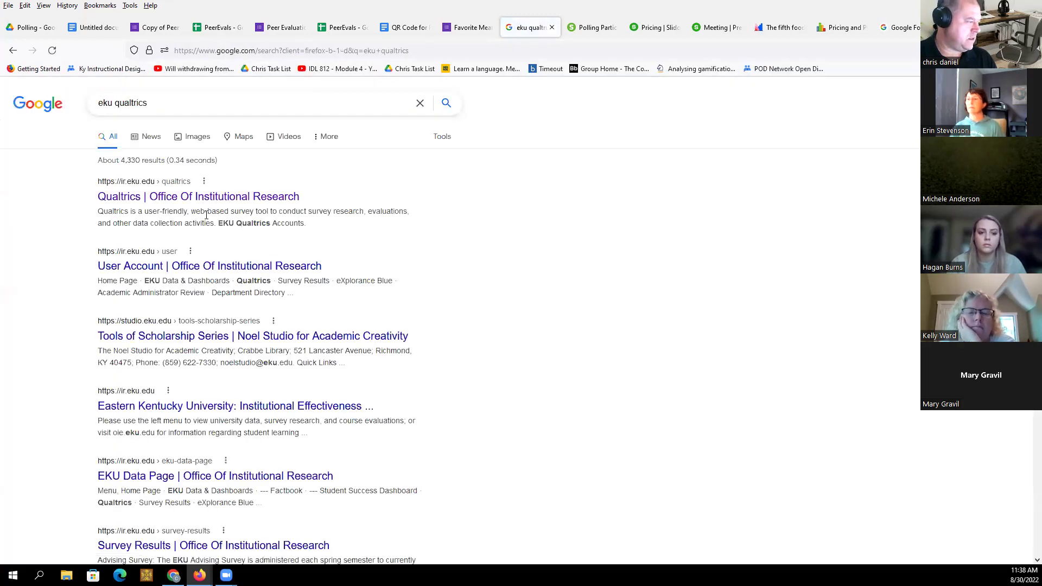
left_click(205, 197)
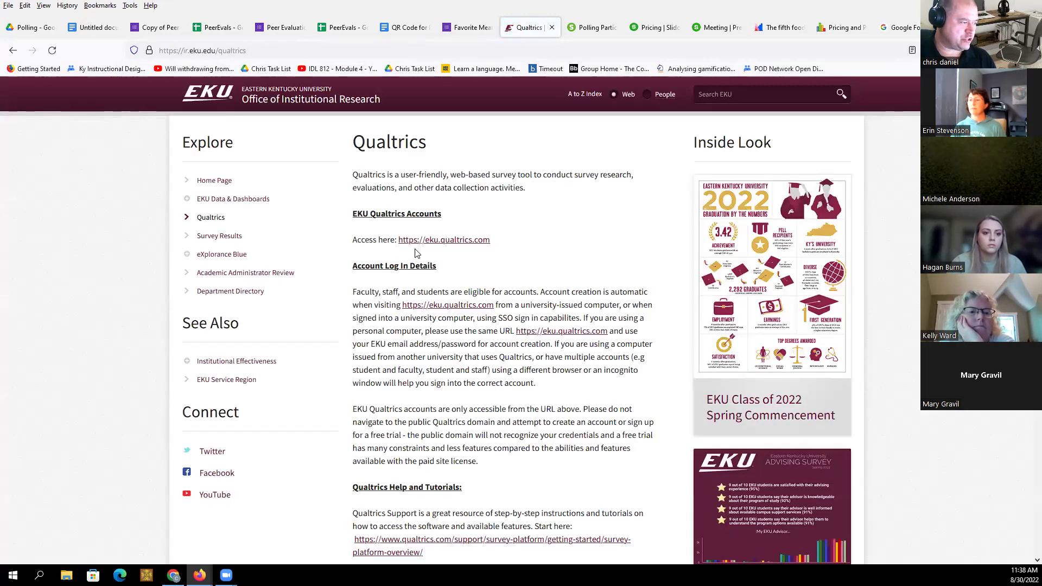
right_click(444, 240)
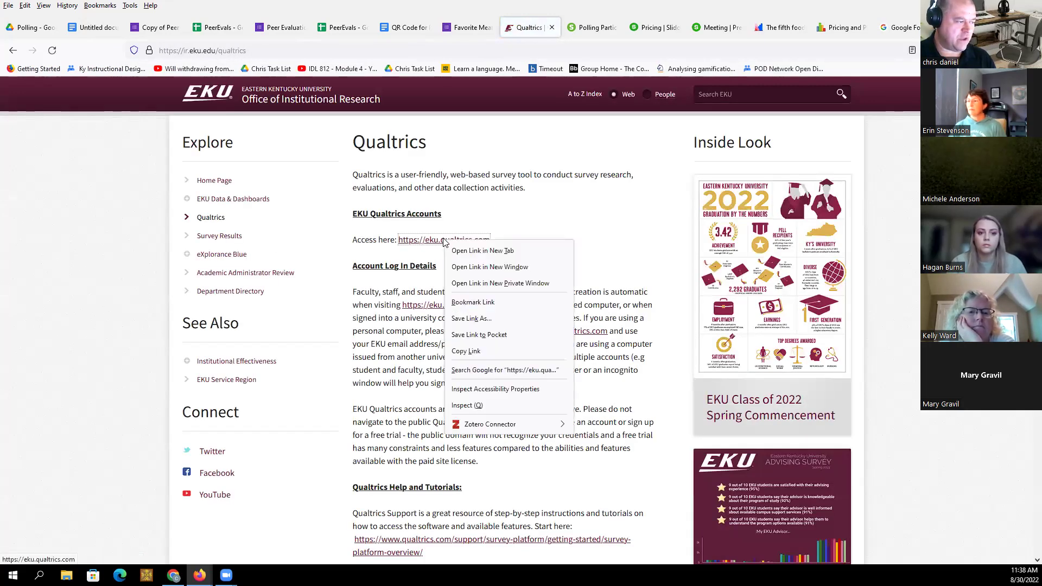
left_click(502, 352)
key("alt+Tab")
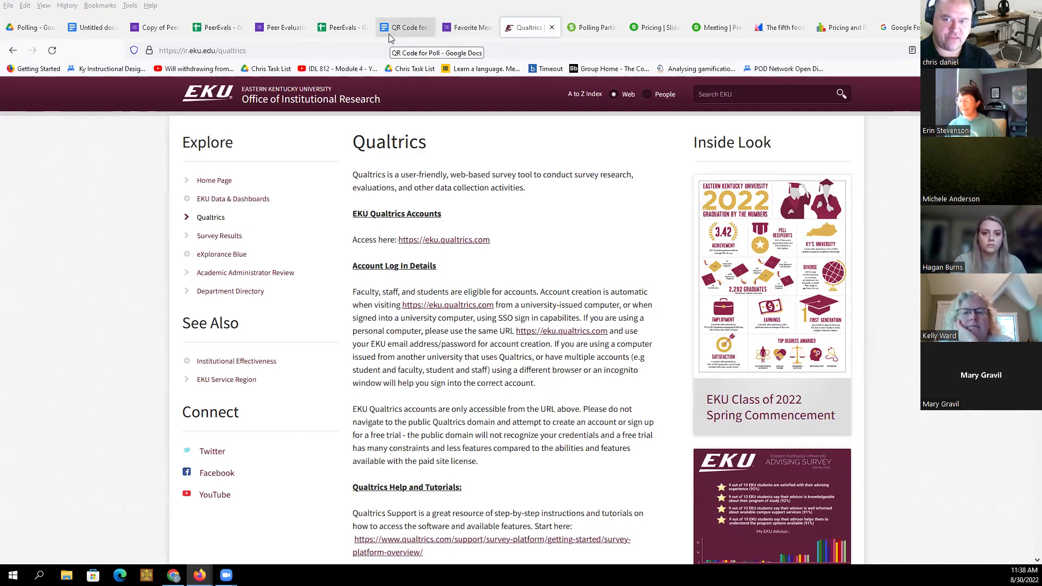
- Go back to the M2 survey, open its question editor, and try moving the mental demand gauge's slider
left_click(14, 50)
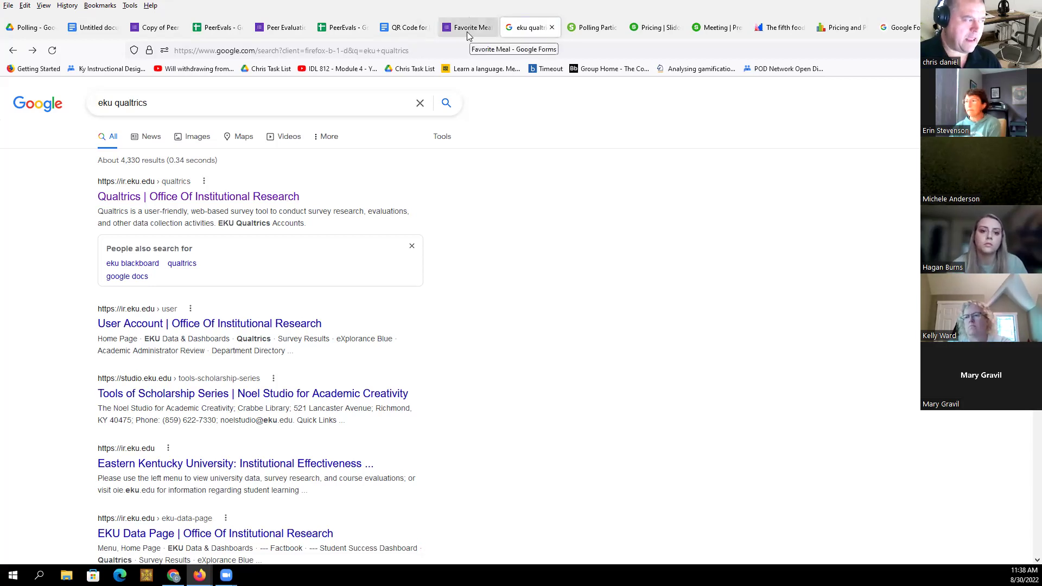
left_click(13, 49)
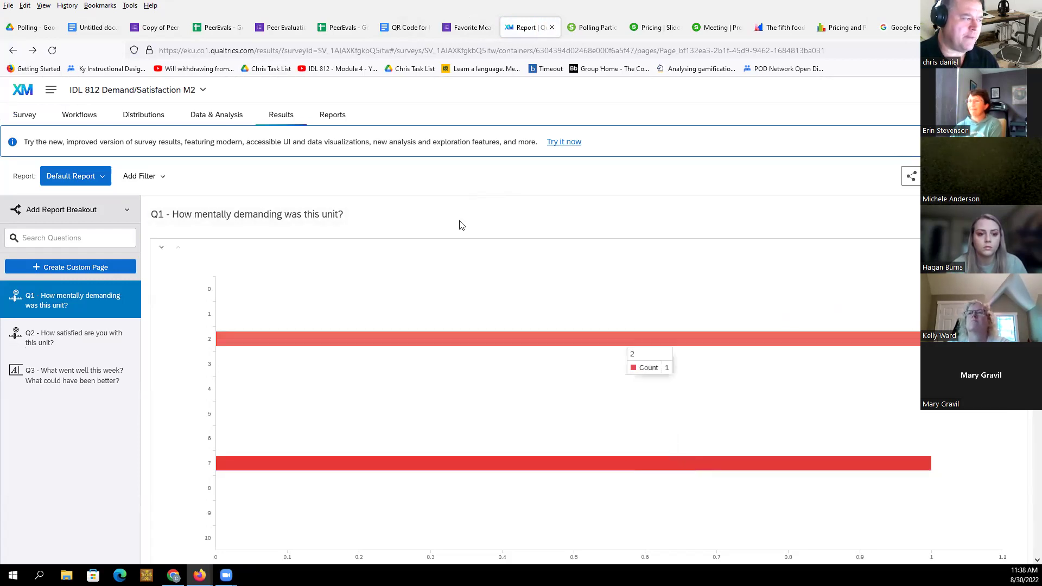
left_click(25, 114)
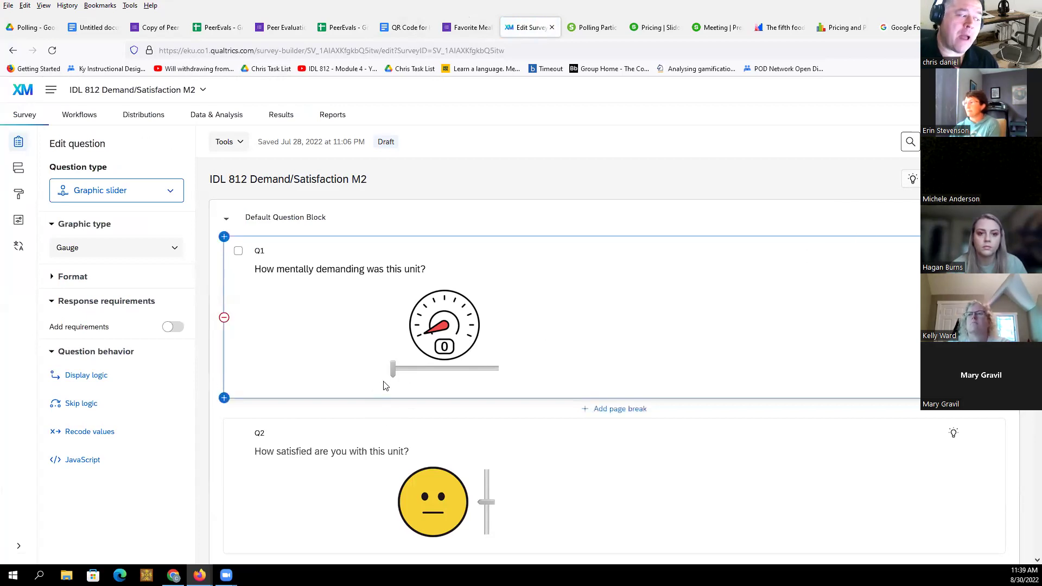
mouse_move(394, 372)
left_mouse_down()
mouse_move(475, 375)
mouse_move(399, 382)
left_mouse_up()
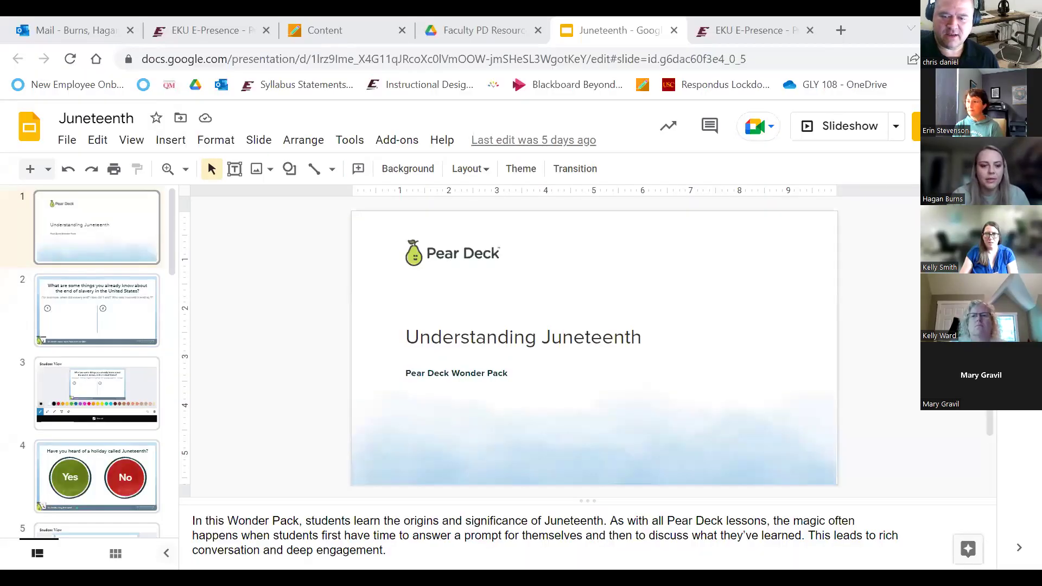
- Select the Understanding Juneteenth text box on the first slide of the Juneteenth presentation in Google Slides
left_click(401, 369)
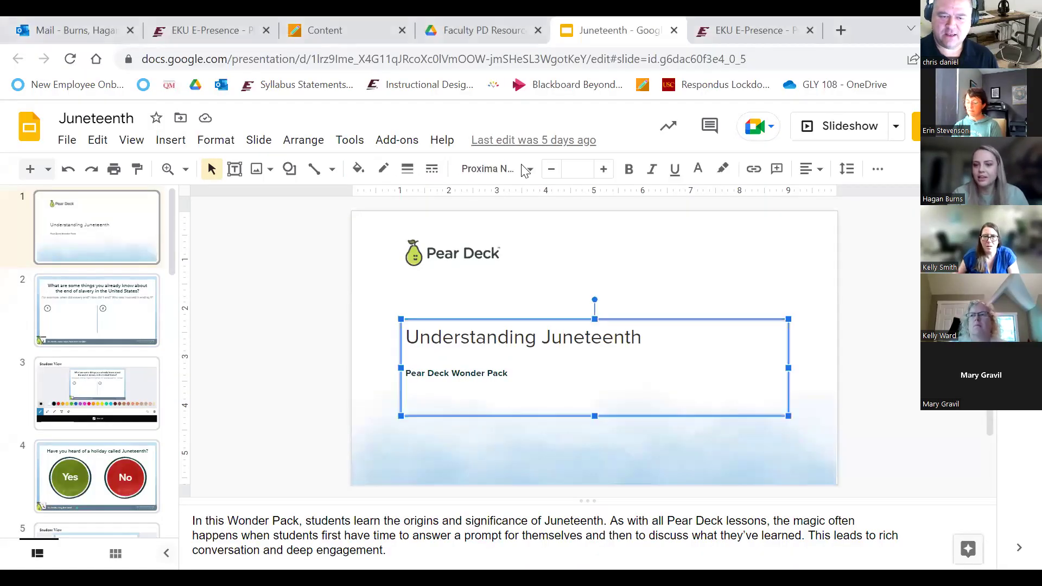